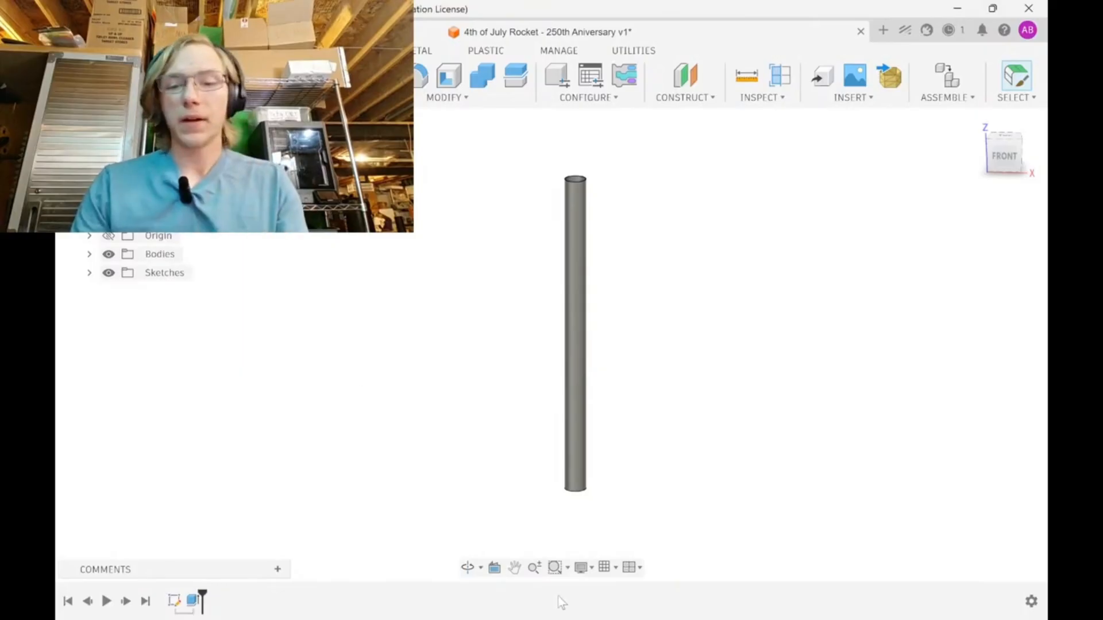
Switch to Chrome and open the Peak of Flight Newsletter fin shapes chart from the rocket fin image results.
click(689, 602)
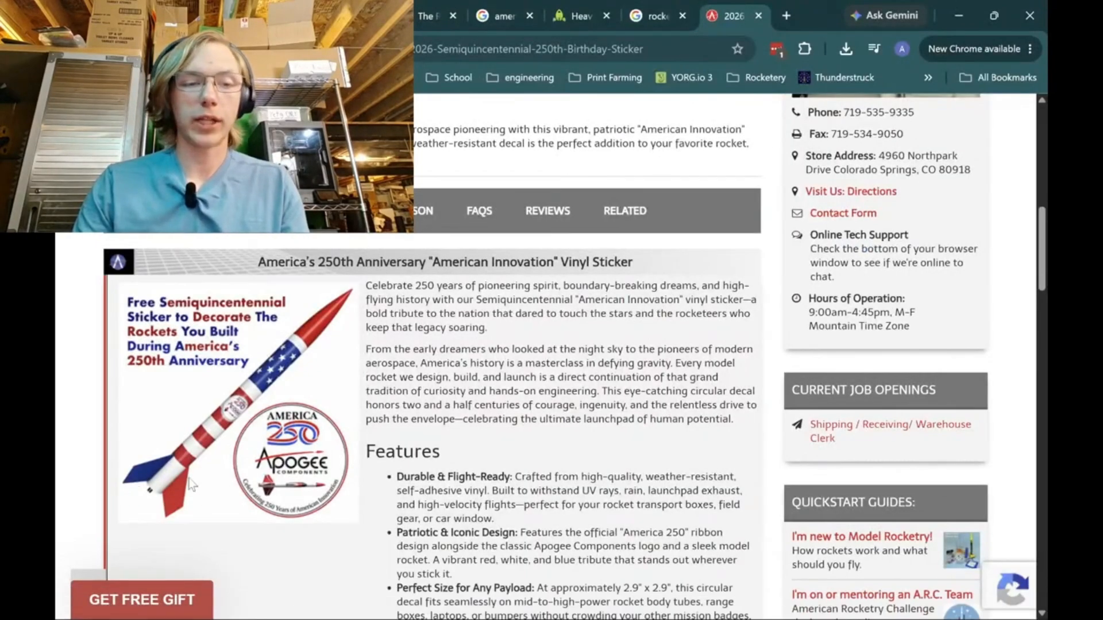
click(655, 15)
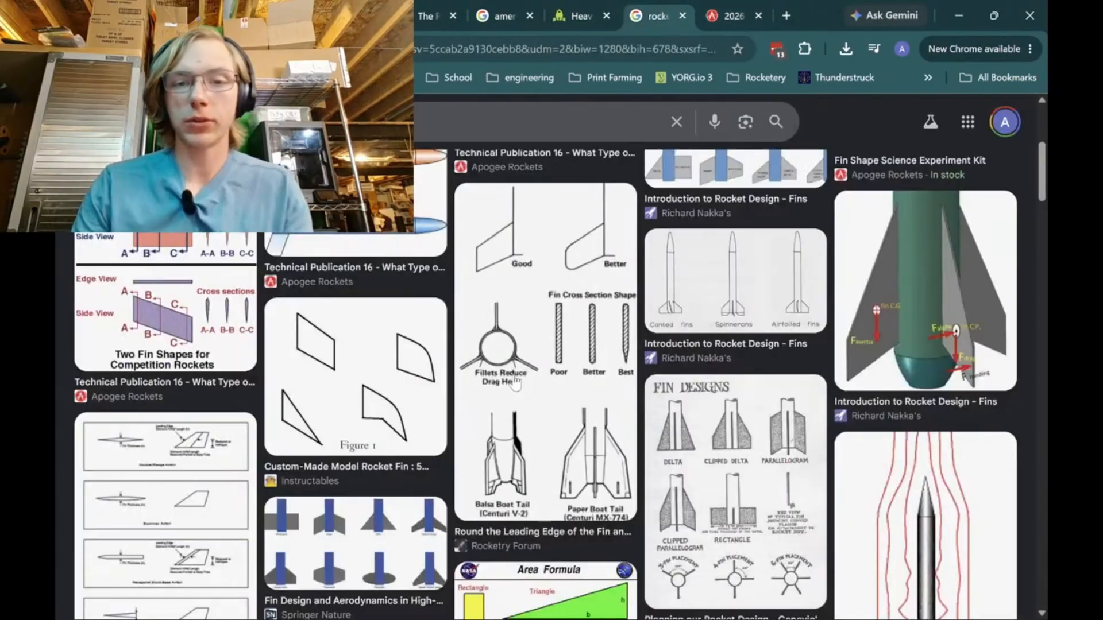
scroll(254, 293, up, 3)
scroll(255, 293, up, 2)
click(314, 338)
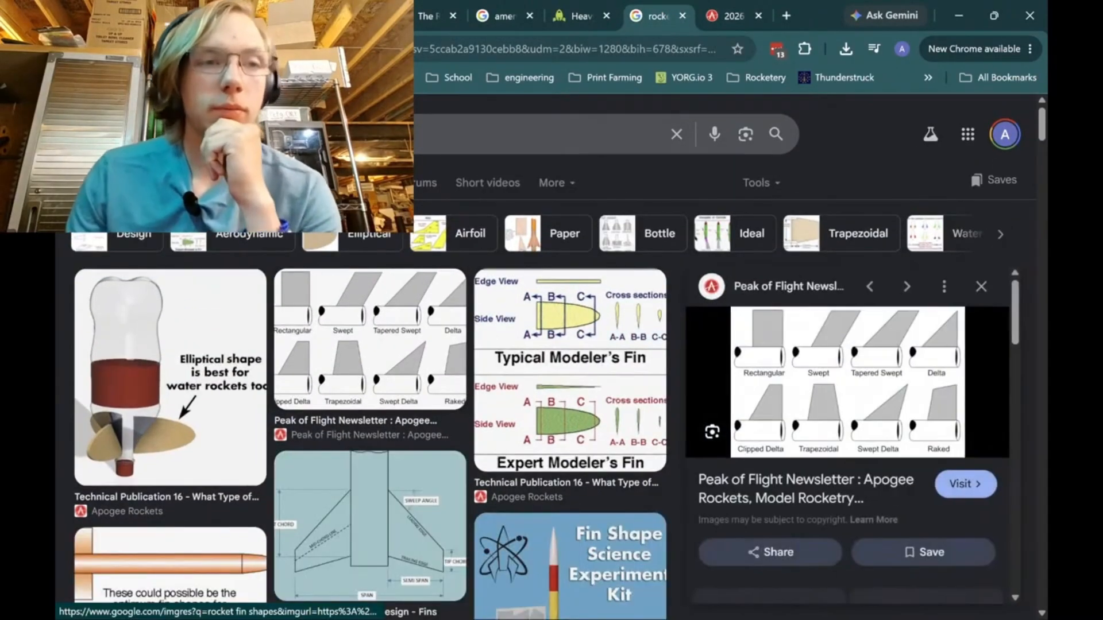
Read through the live stream's chat for viewers' suggestions about the rocket design.
click(126, 16)
scroll(833, 492, down, 1)
scroll(896, 373, up, 1)
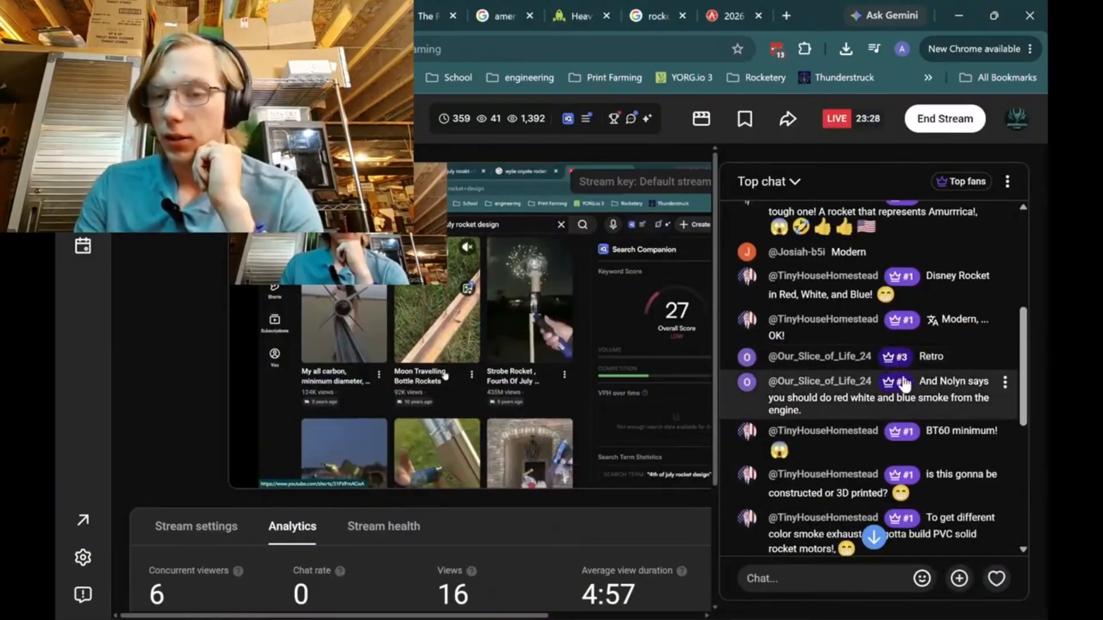
scroll(919, 396, down, 1)
scroll(919, 454, down, 3)
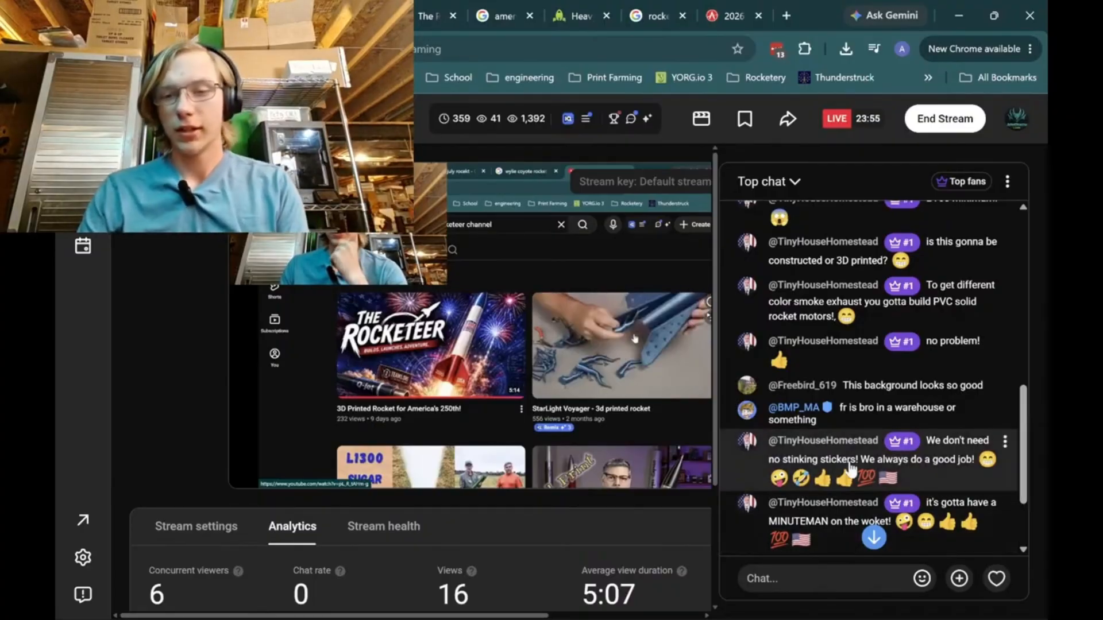
scroll(890, 477, down, 2)
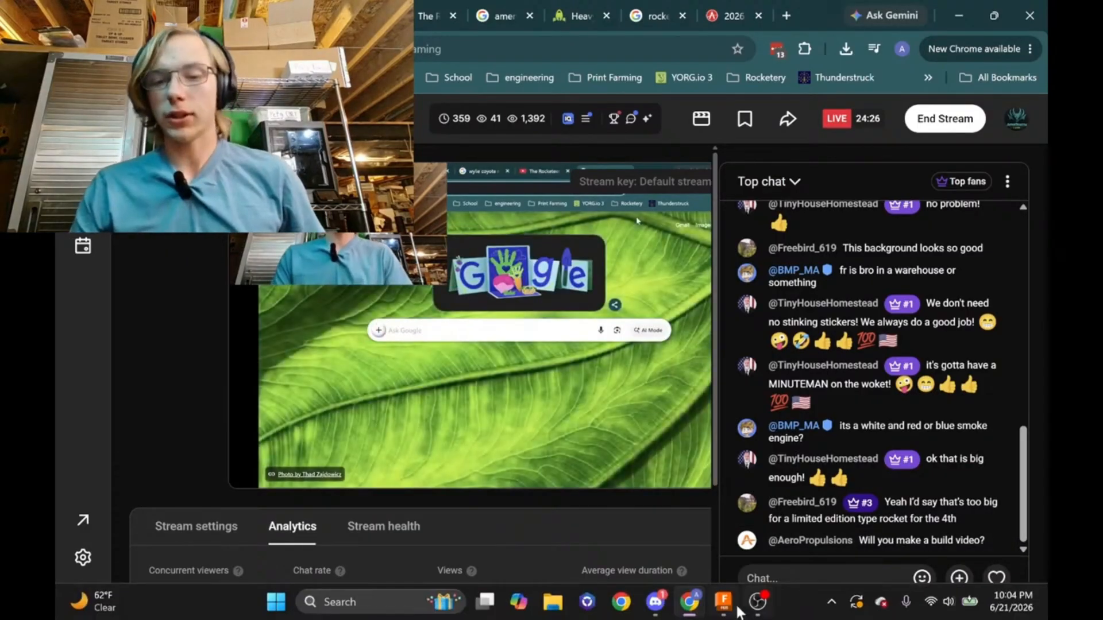
mouse_move(737, 612)
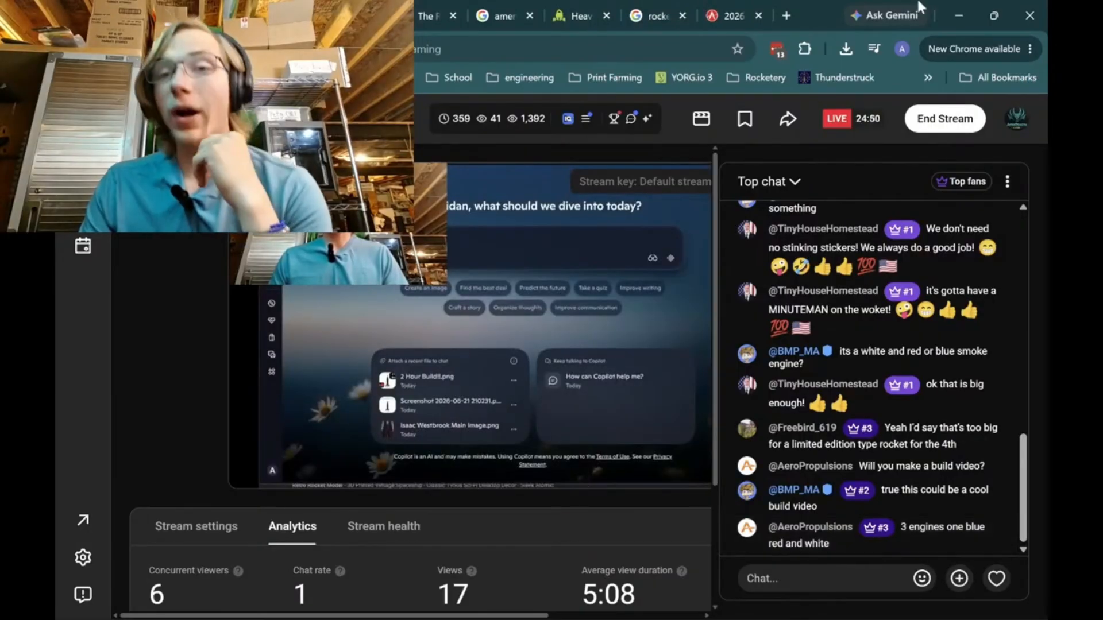
click(785, 16)
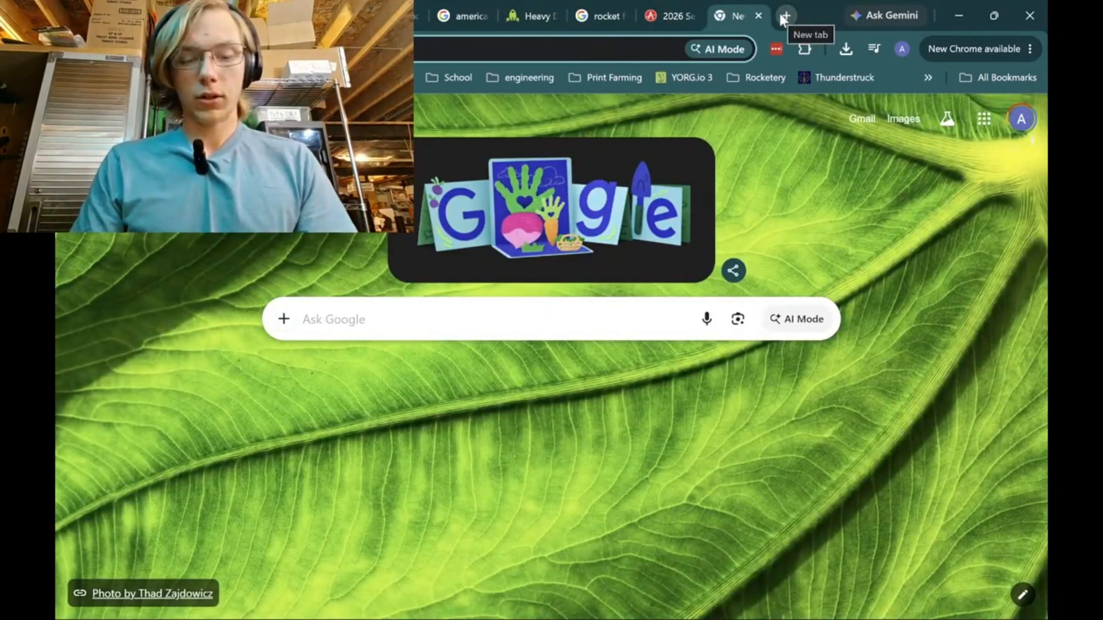
text(ro)
key(Return)
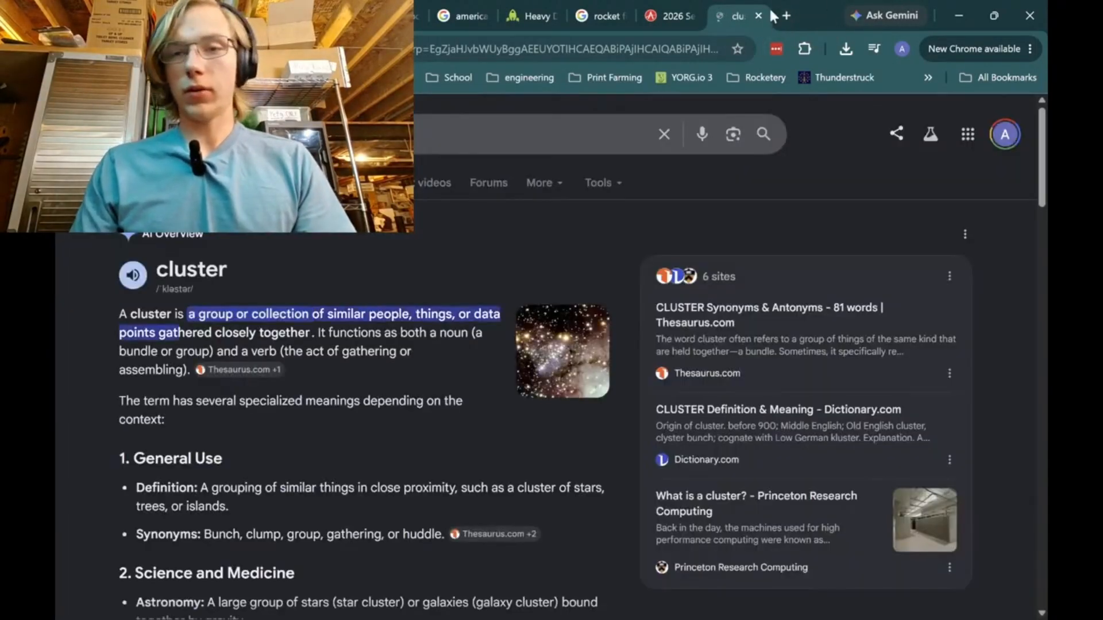
click(761, 15)
Search the web in a new tab for "aerotech fuel types" and bring up the image results.
click(793, 16)
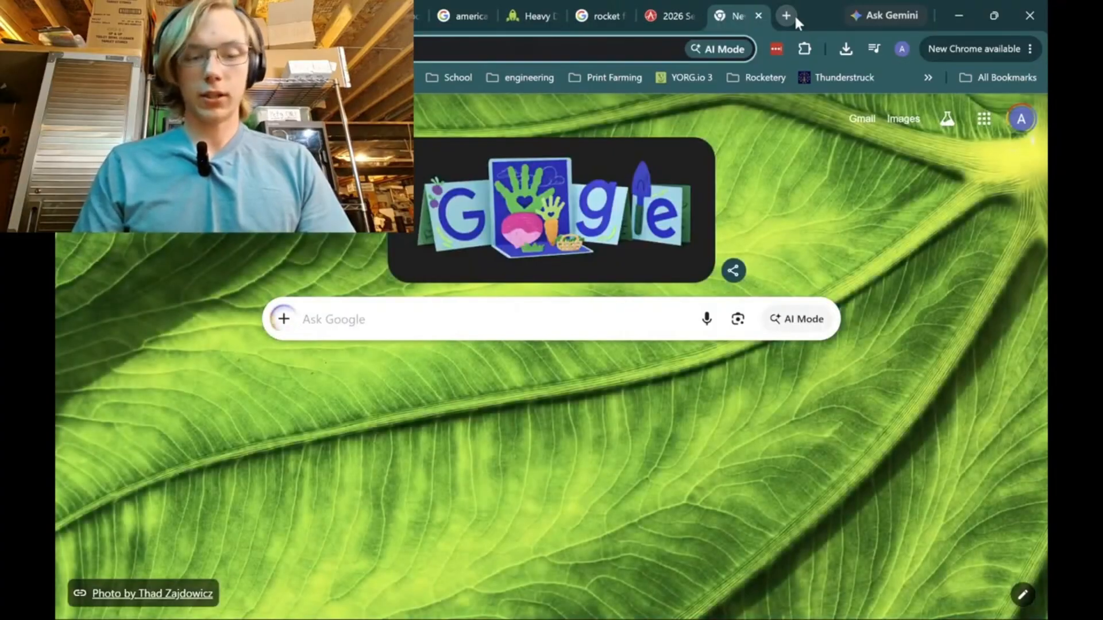
text(aerotech ro)
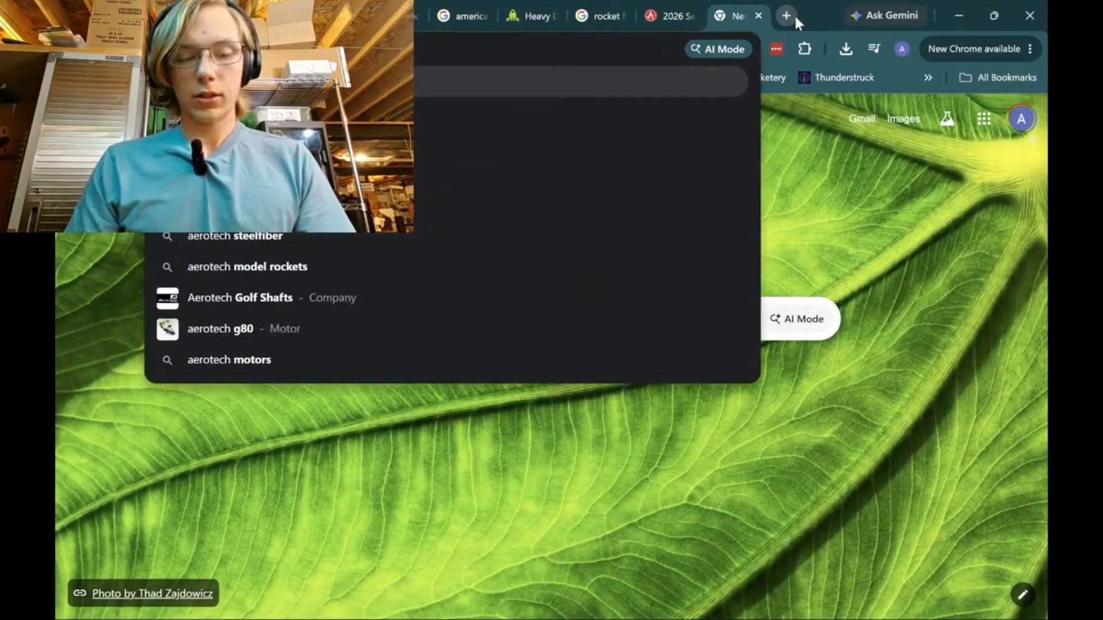
text(cket)
key(BackSpace)
key(BackSpace)
key(BackSpace)
key(BackSpace)
key(BackSpace)
key(BackSpace)
key(BackSpace)
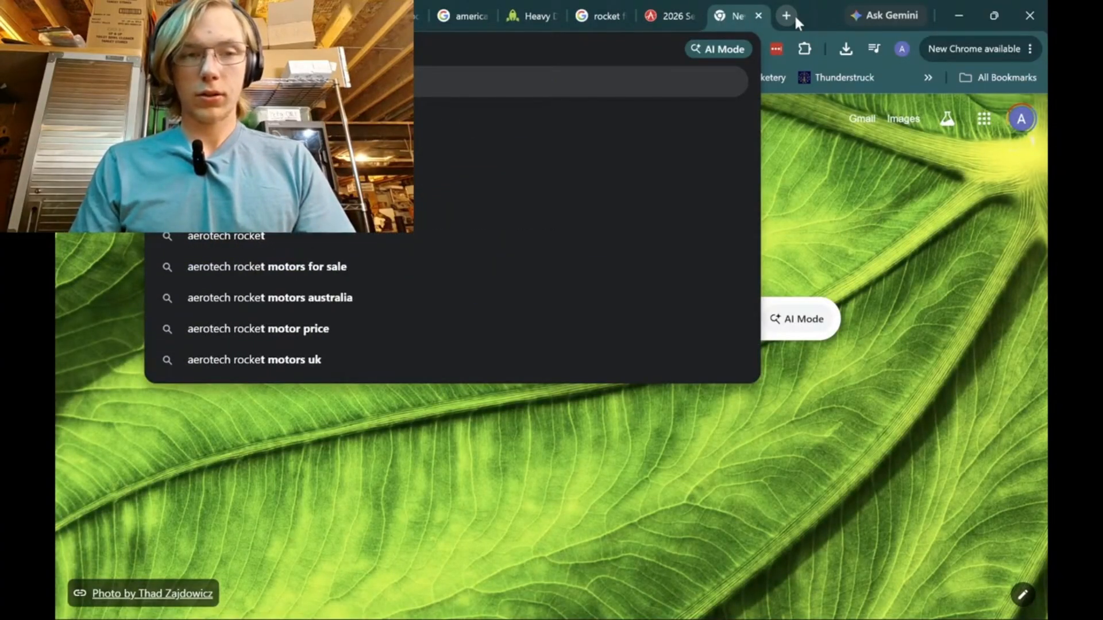
text(fuel types)
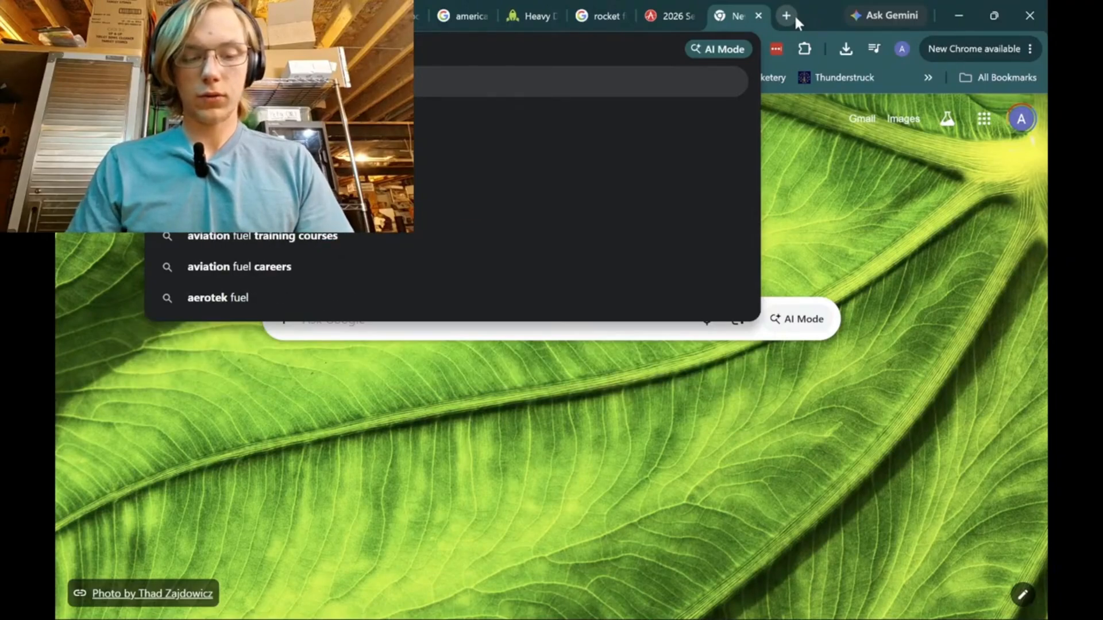
key(Return)
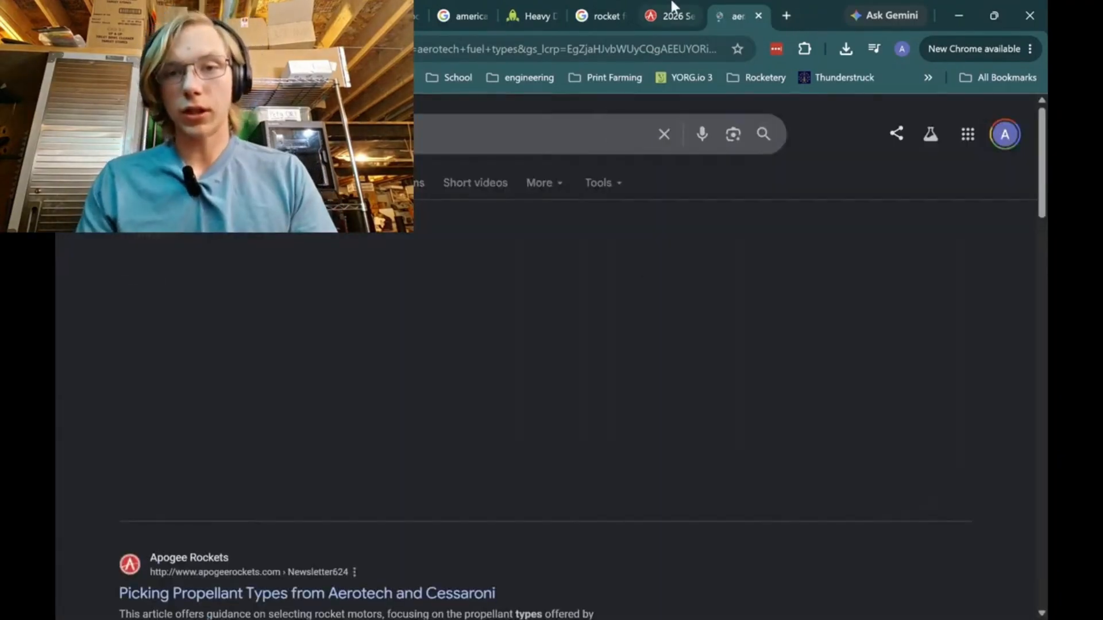
click(672, 14)
click(714, 7)
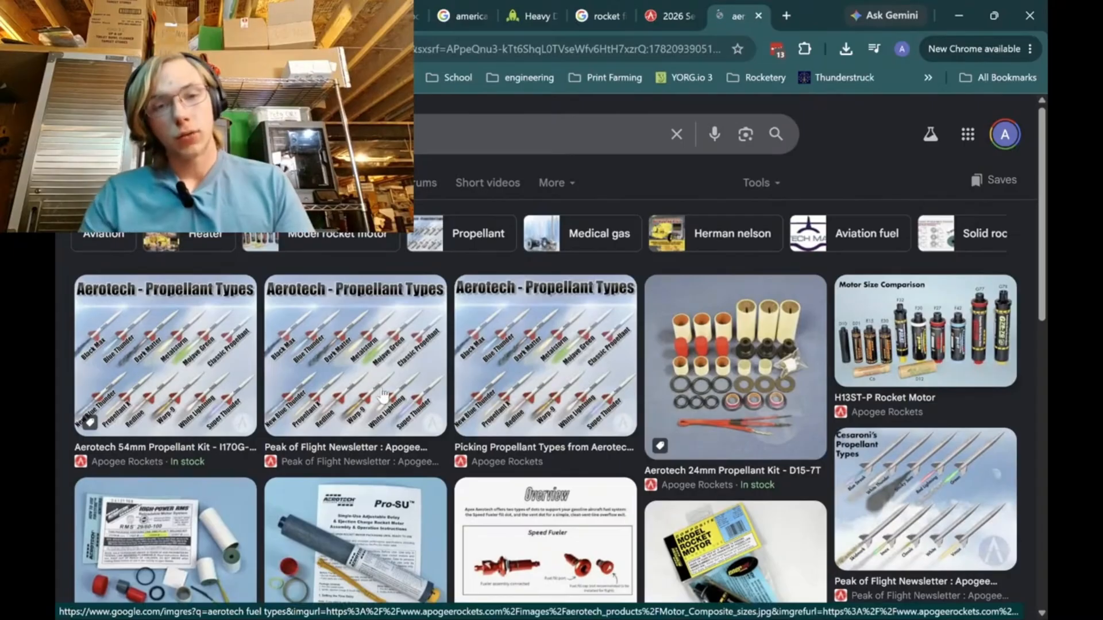
Enlarge the Peak of Flight Newsletter image of Aerotech propellant types to examine the exhaust colors, and close its tab.
click(510, 409)
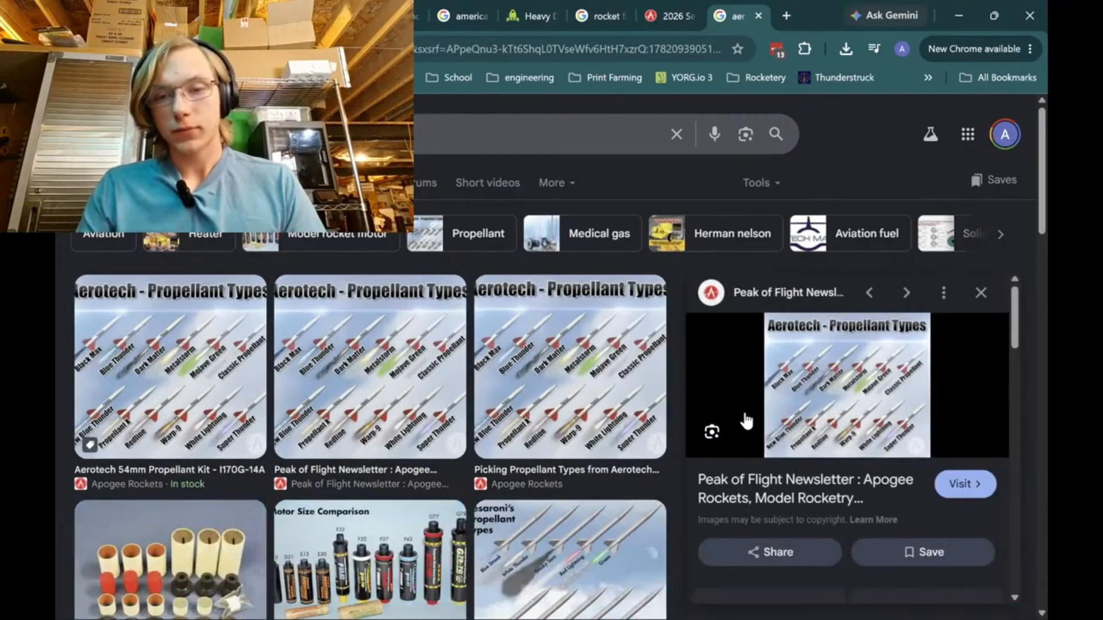
key(ctrl+plus)
key(ctrl+plus)
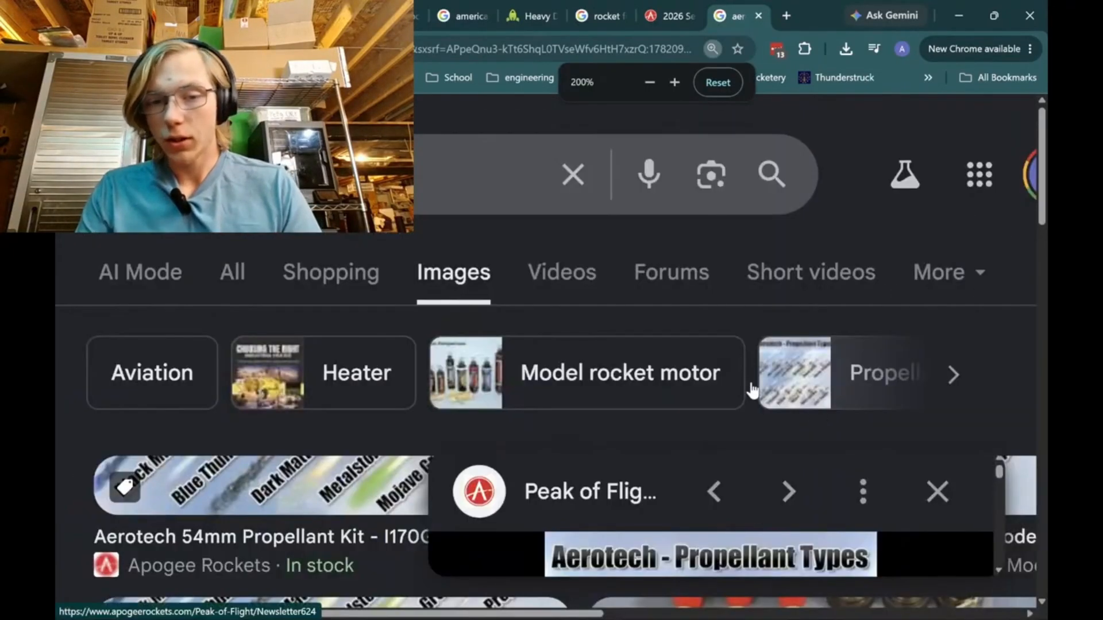
scroll(745, 382, down, 6)
scroll(744, 381, up, 1)
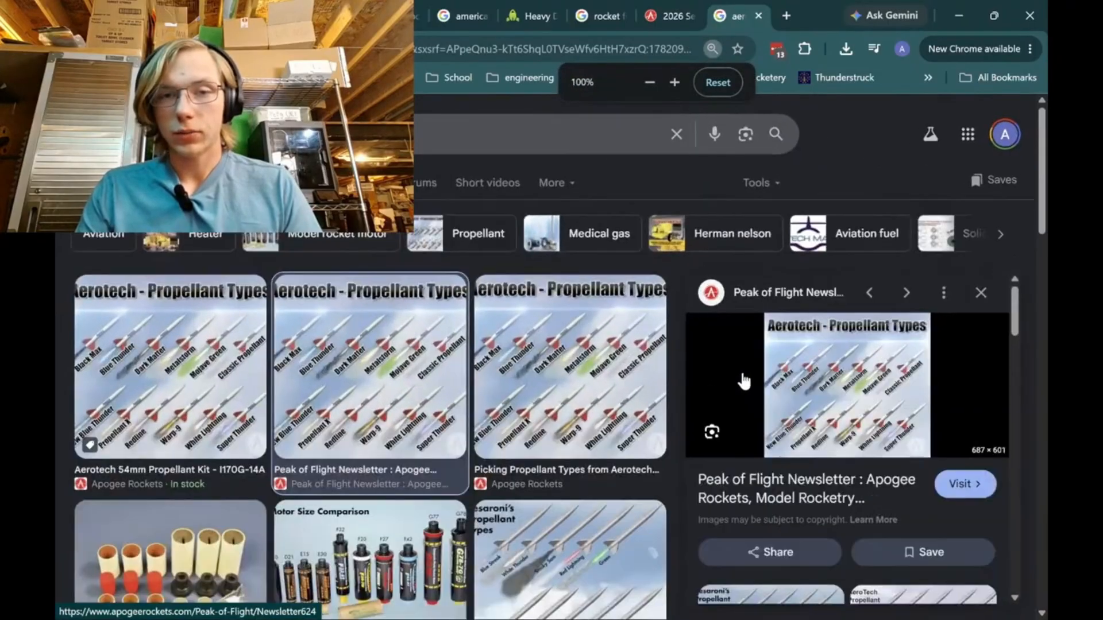
scroll(856, 414, up, 6)
scroll(857, 414, right, 4)
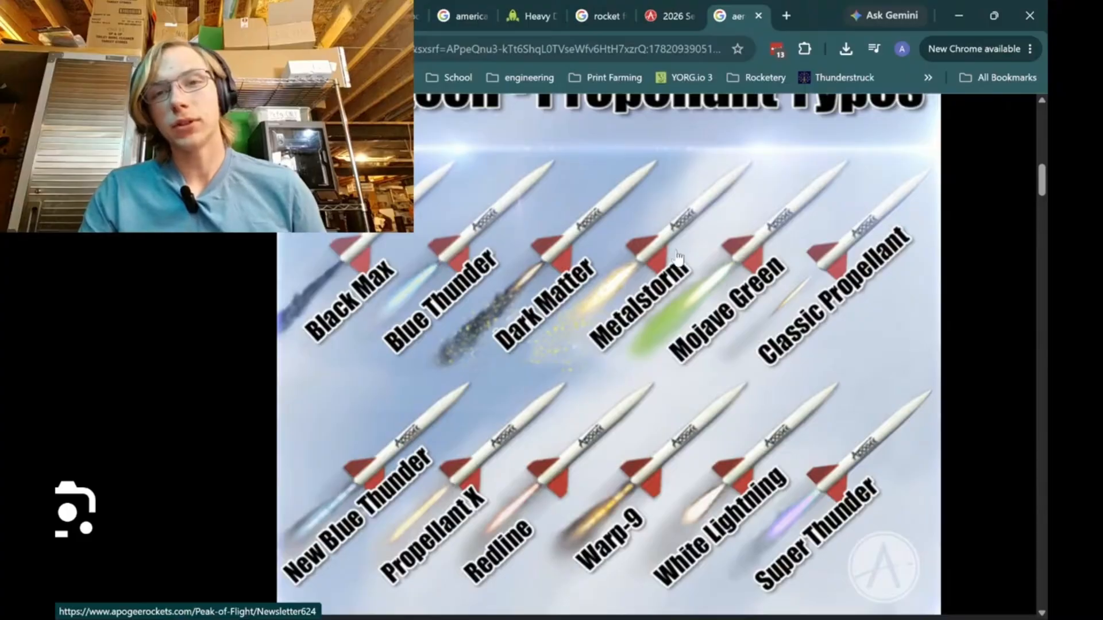
click(758, 16)
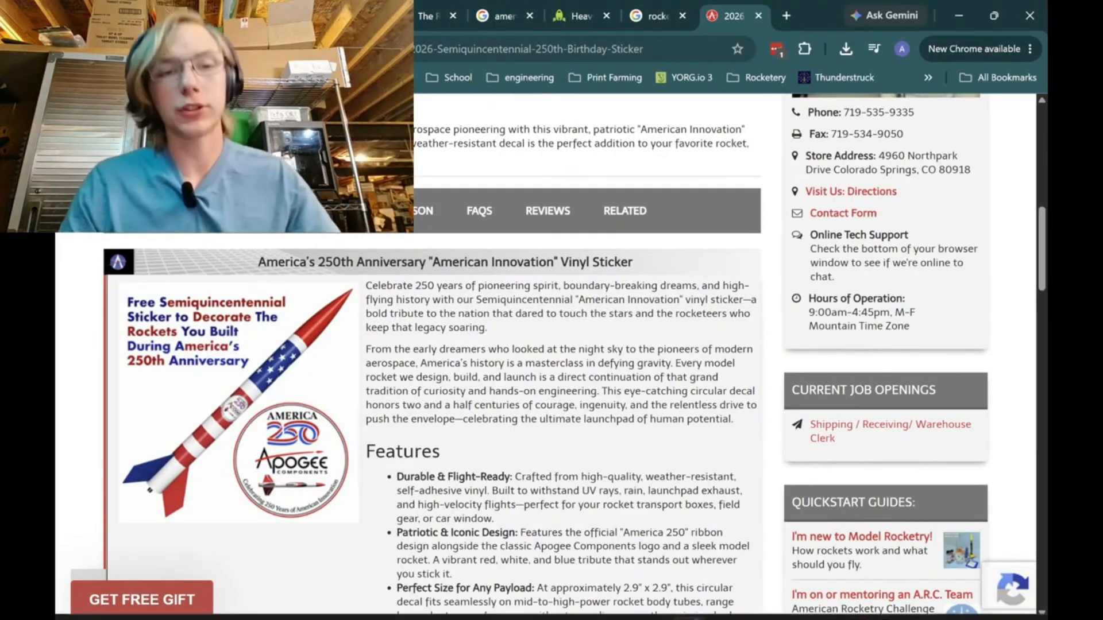
Launch OpenRocket.
key(super)
text(open)
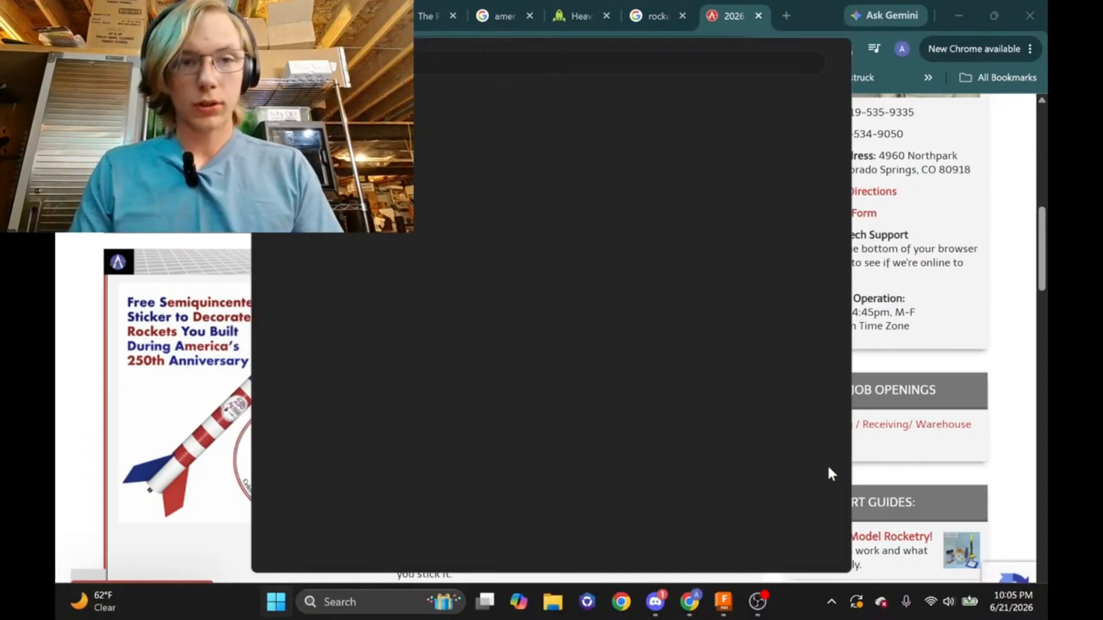
key(Return)
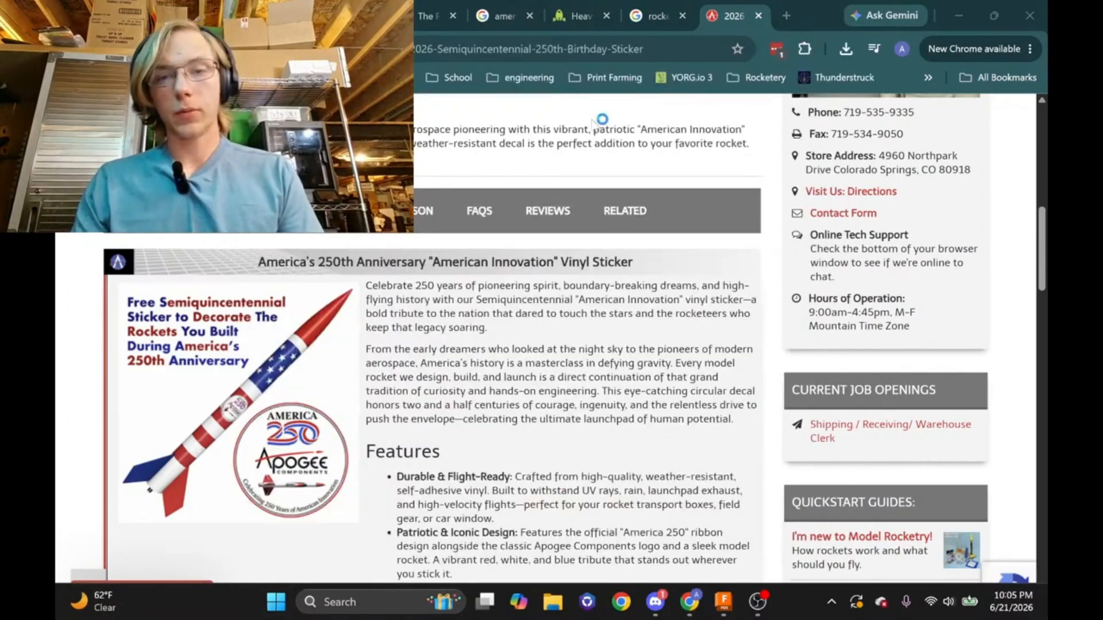
Review the fin shapes chart in Chrome, and return to the rocket tube model in Fusion.
click(666, 12)
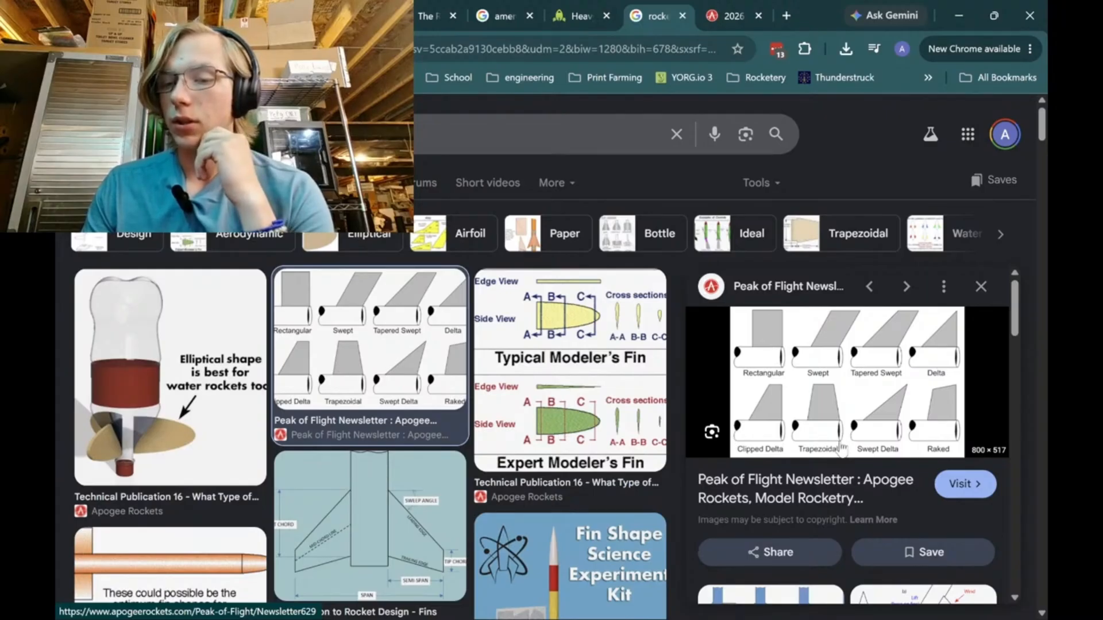
mouse_move(844, 601)
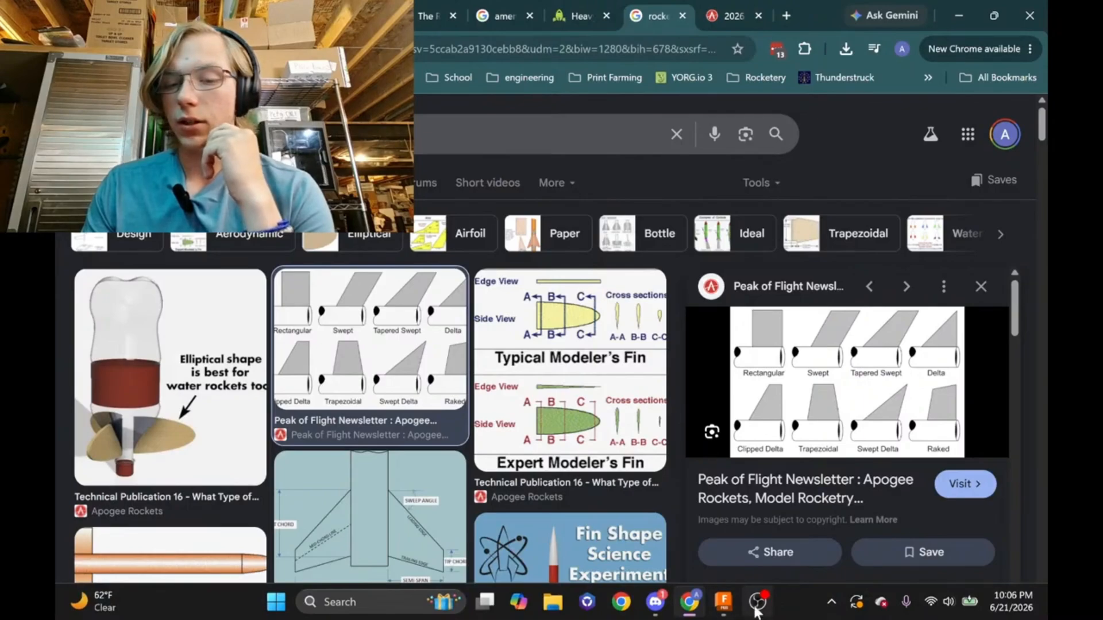
click(725, 606)
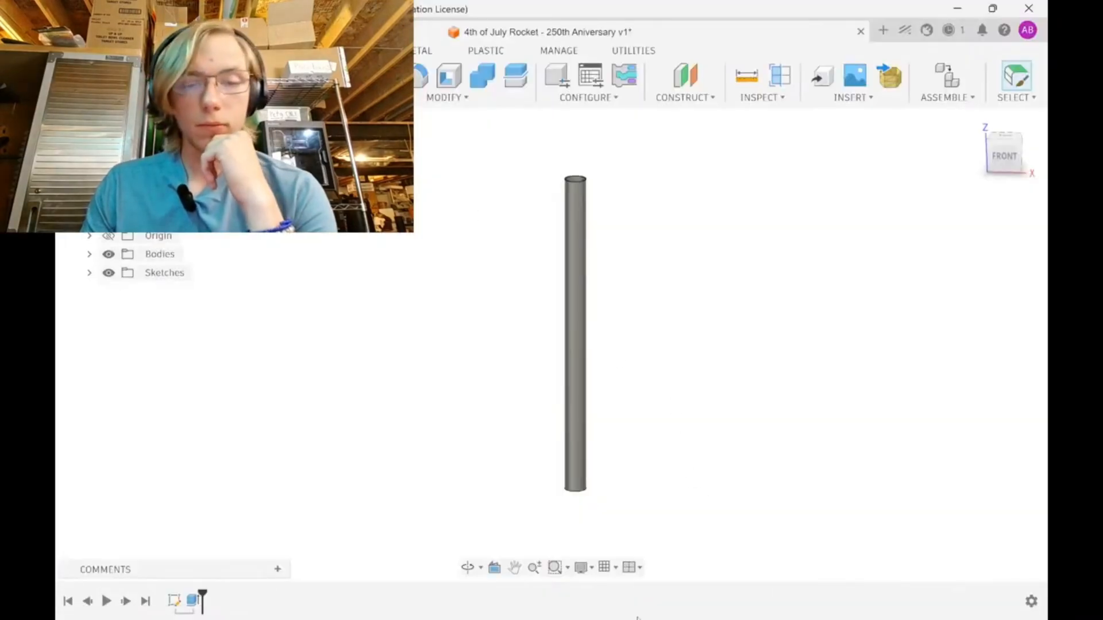
Switch to OpenRocket and dismiss the welcome window with the release notes.
mouse_move(711, 603)
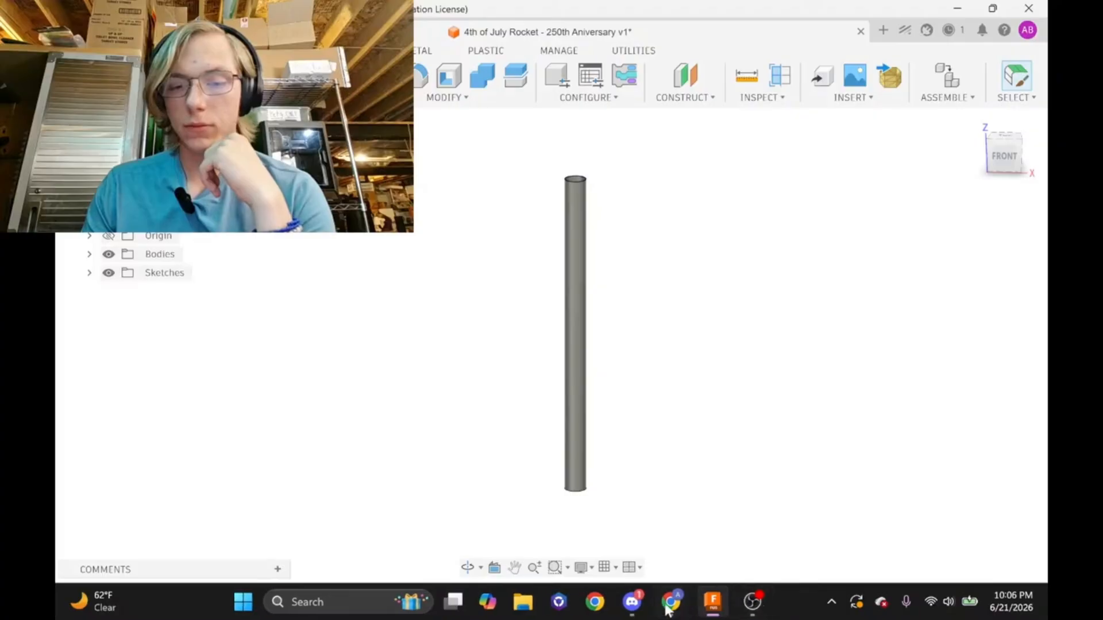
mouse_move(756, 612)
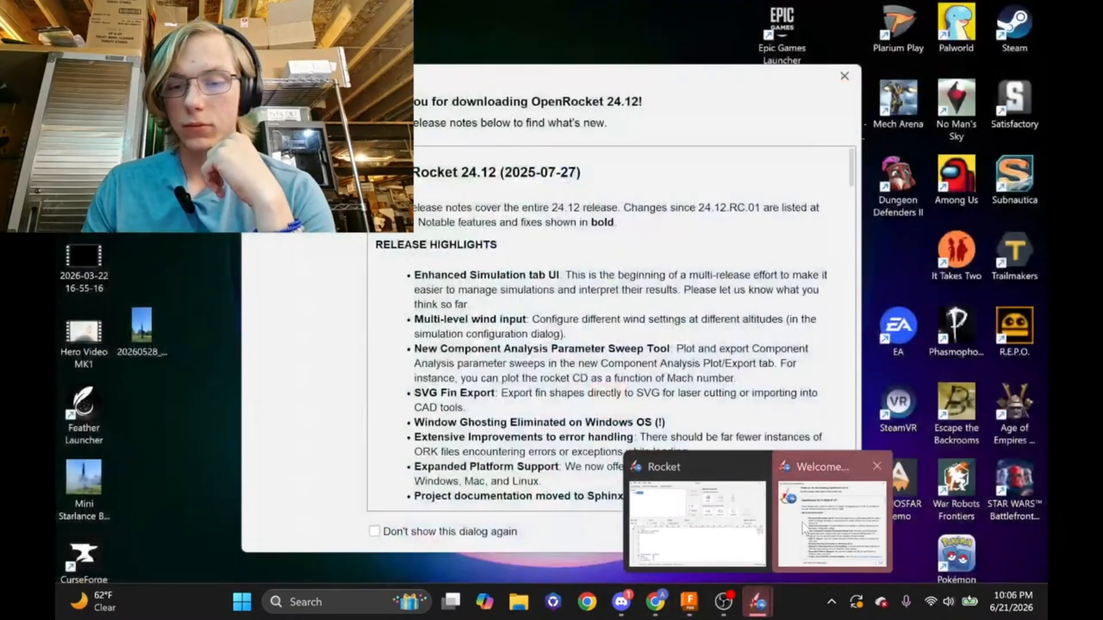
click(781, 546)
click(828, 531)
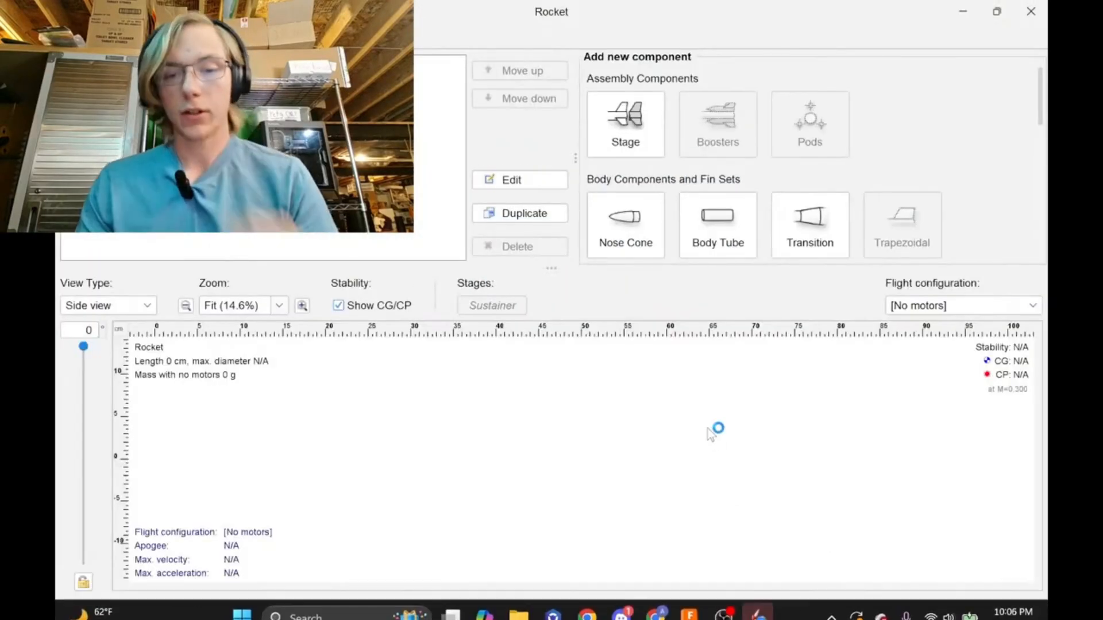
Add a body tube 86.4 cm long to the rocket, adjust its inner diameter and unit, and confirm the component.
click(707, 247)
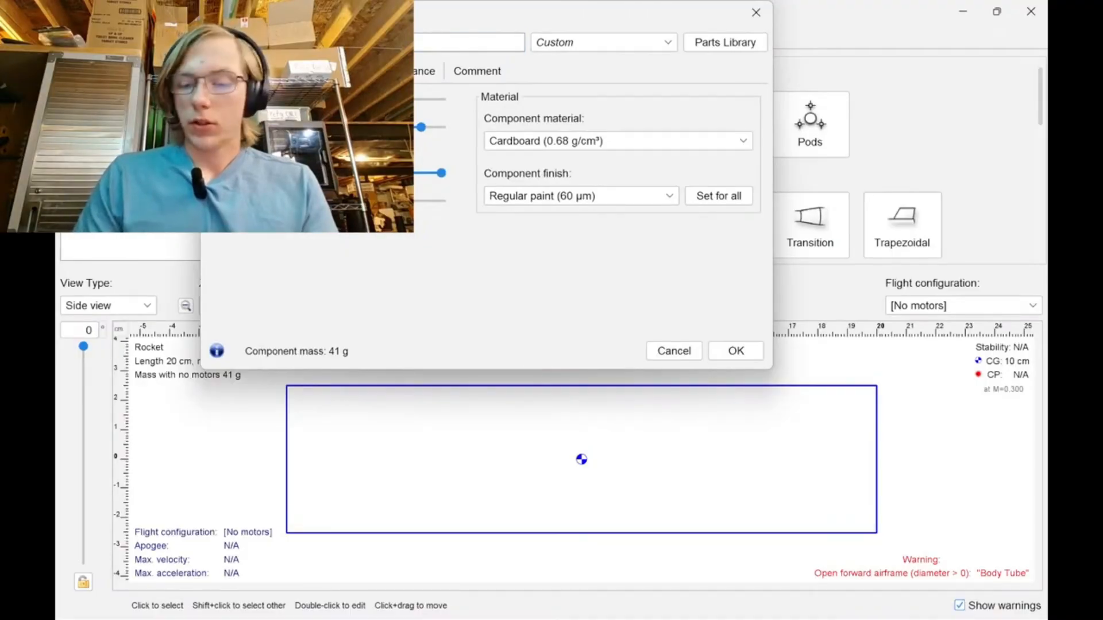
key(Return)
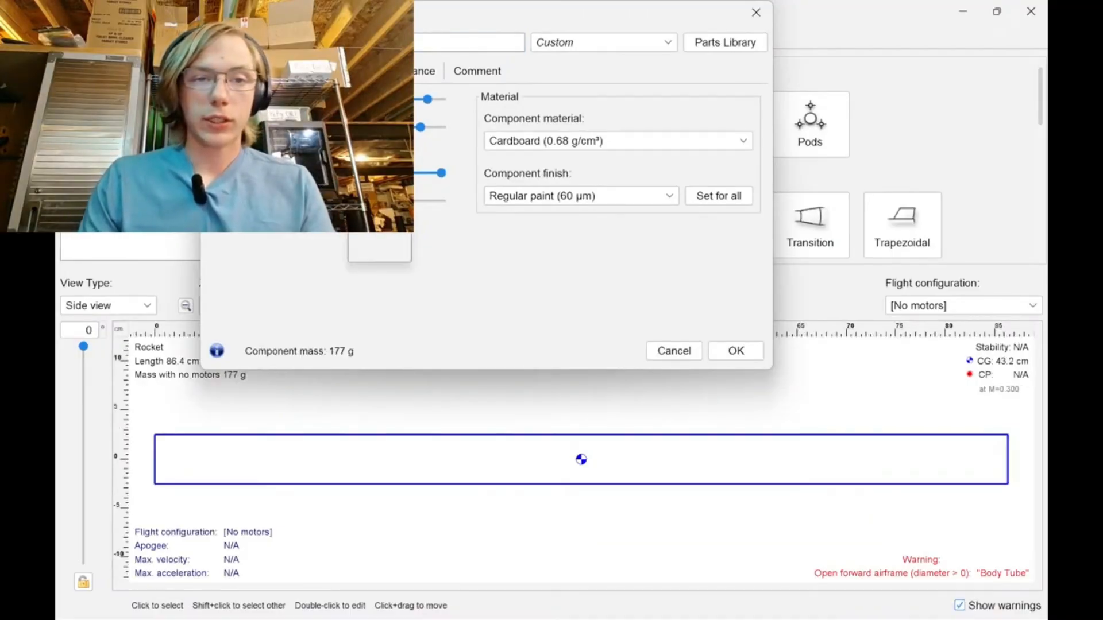
click(373, 213)
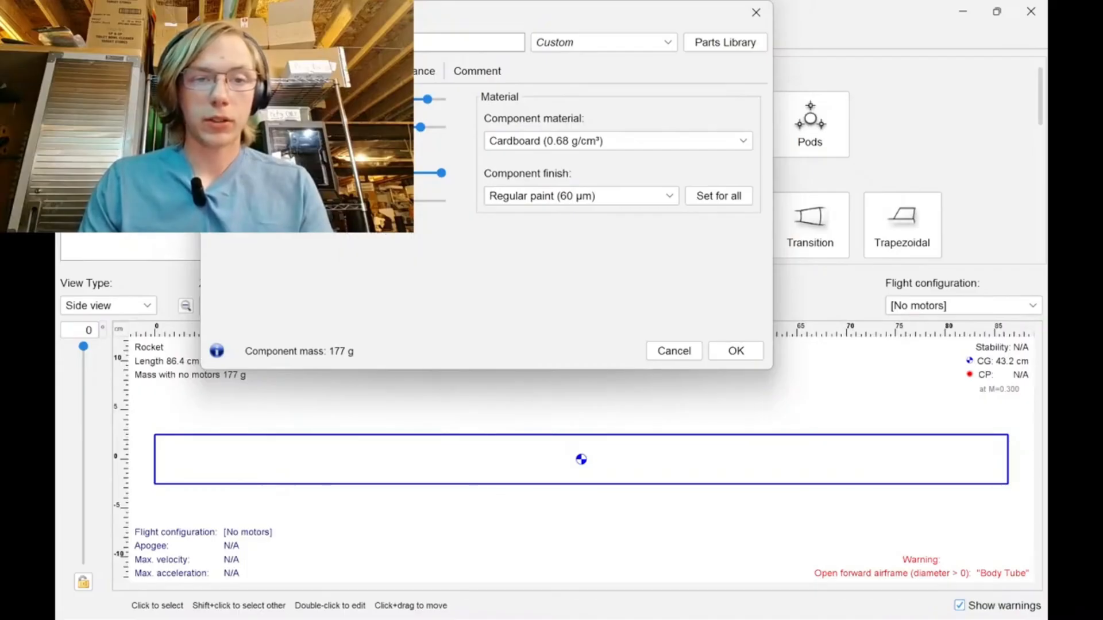
click(356, 173)
click(376, 256)
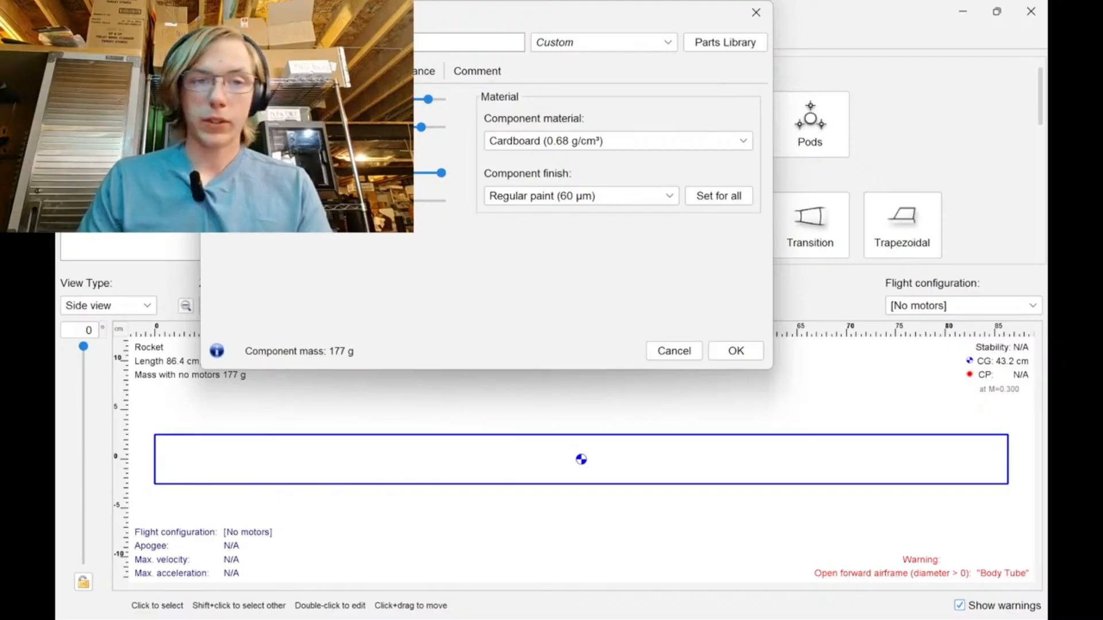
click(356, 173)
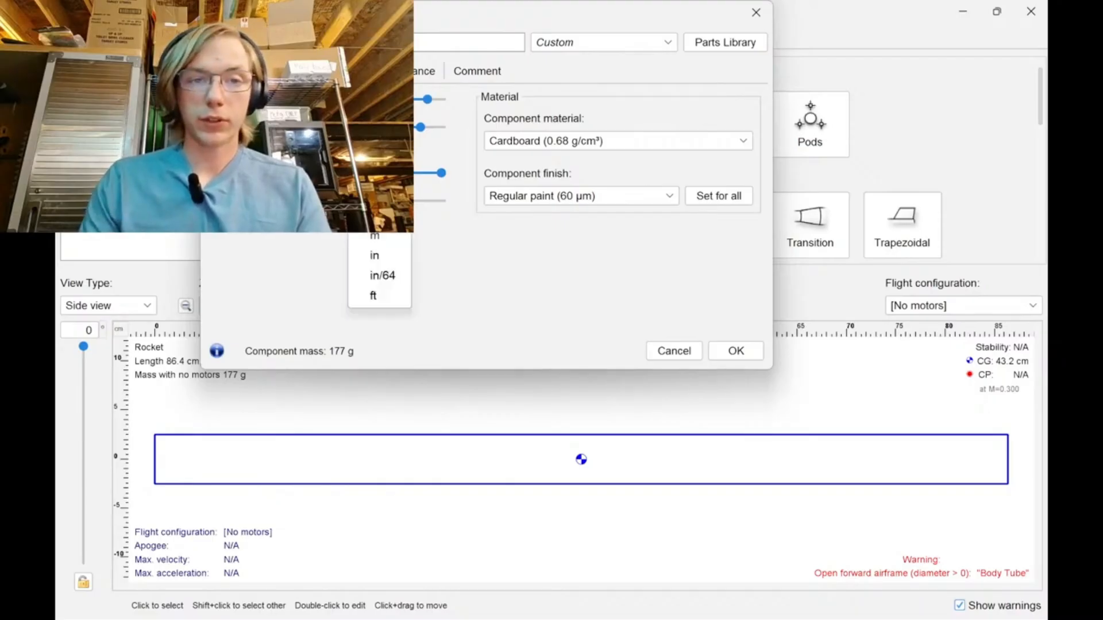
click(373, 217)
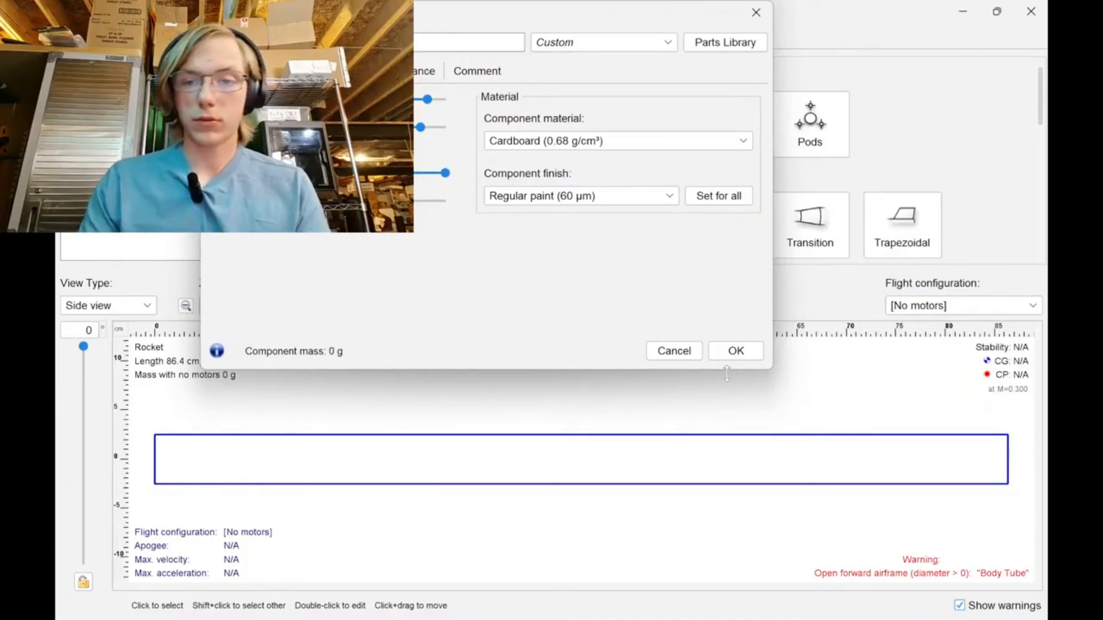
click(736, 351)
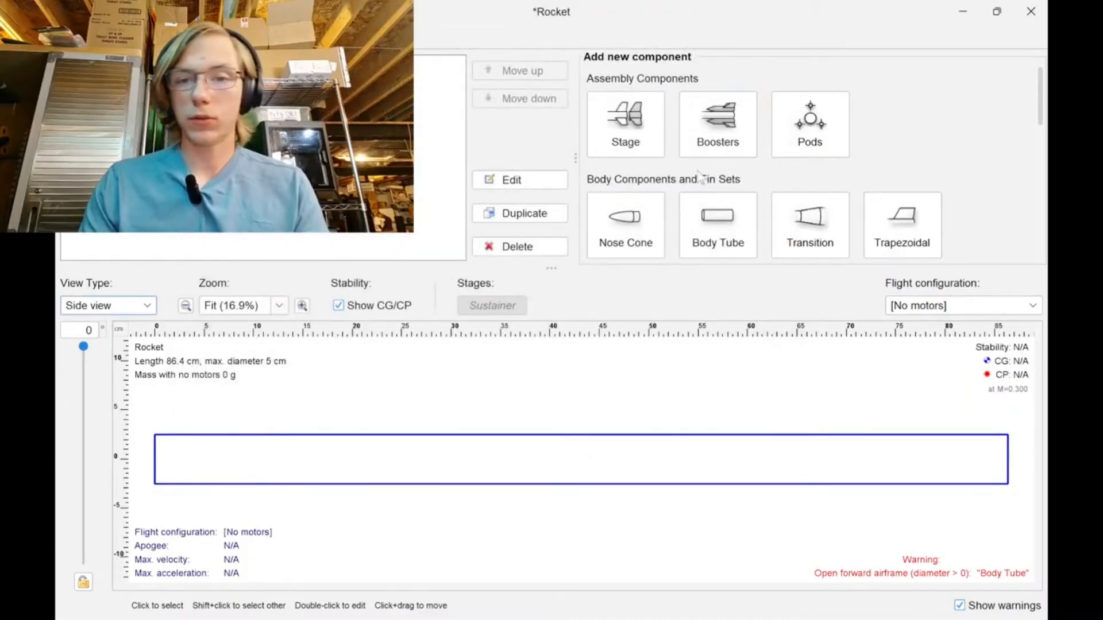
Add a trapezoidal fin set to the body tube, switch the root chord to inches and lengthen it to about 15 cm.
scroll(667, 203, down, 1)
scroll(725, 185, down, 4)
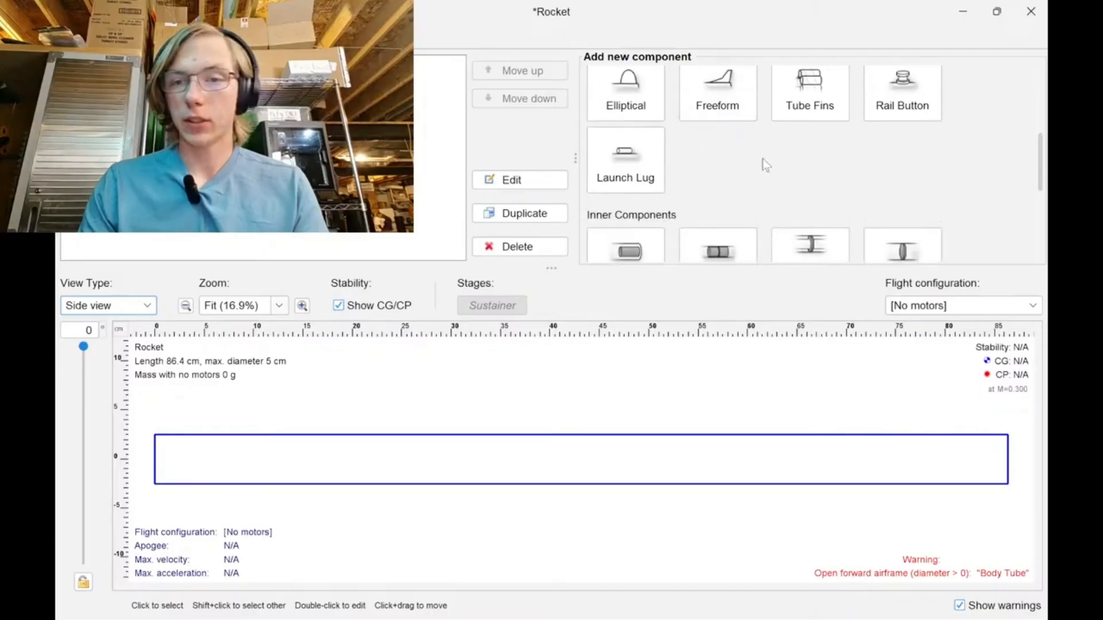
scroll(684, 195, up, 3)
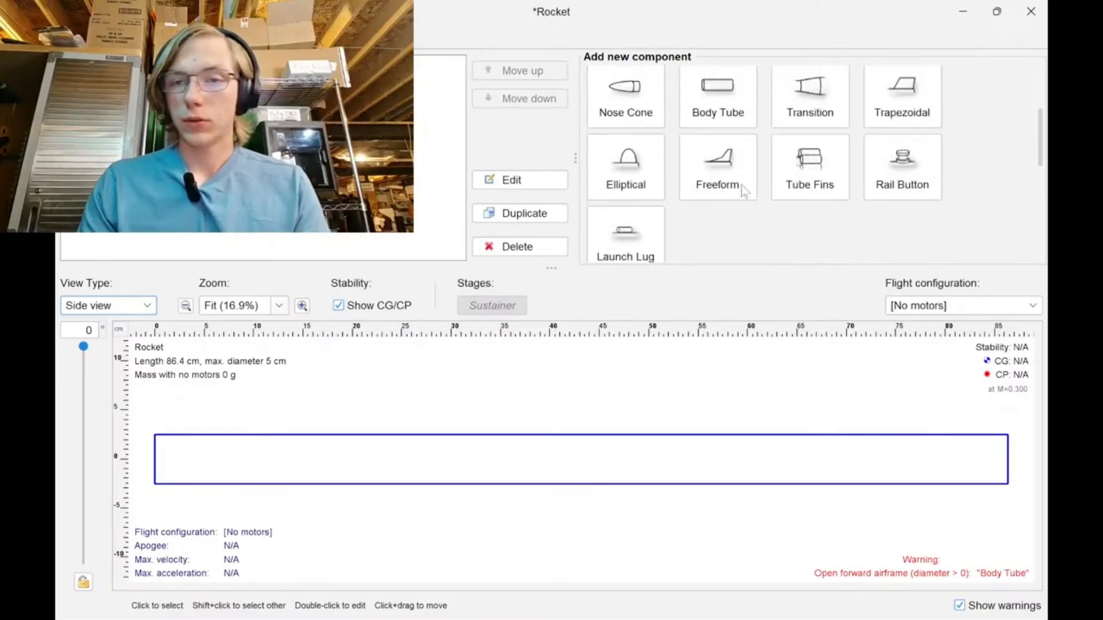
scroll(732, 188, up, 1)
scroll(844, 204, down, 2)
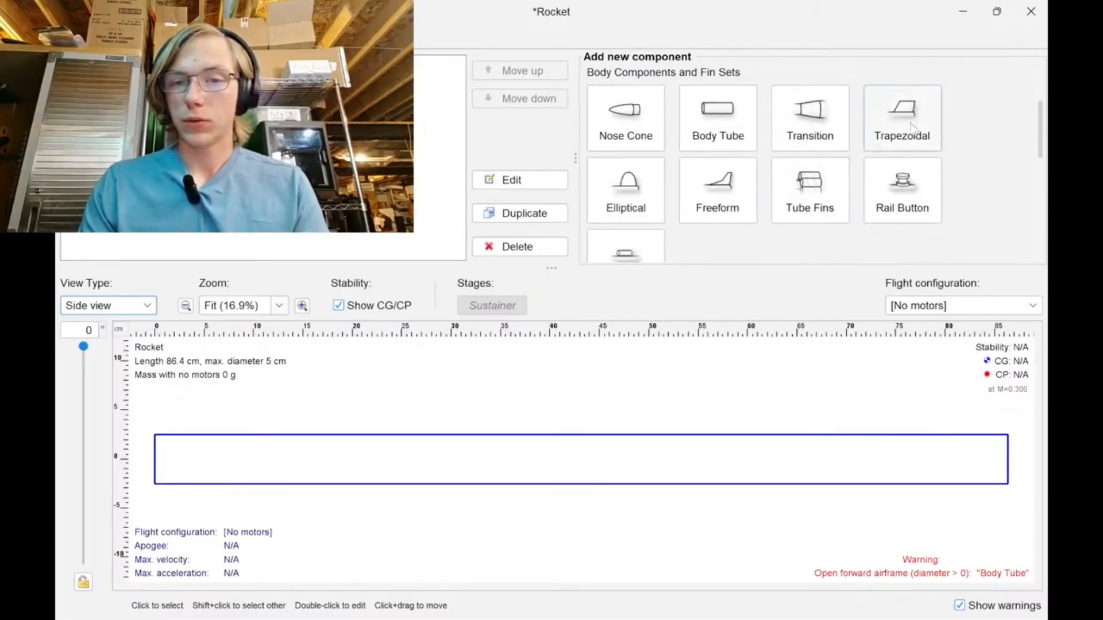
click(902, 118)
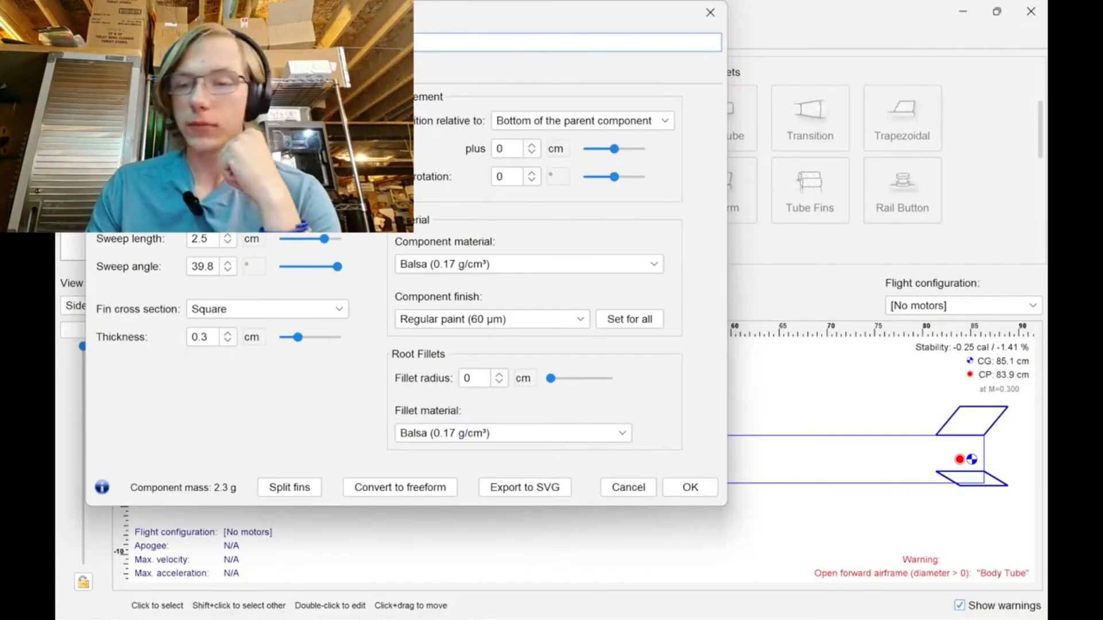
click(252, 154)
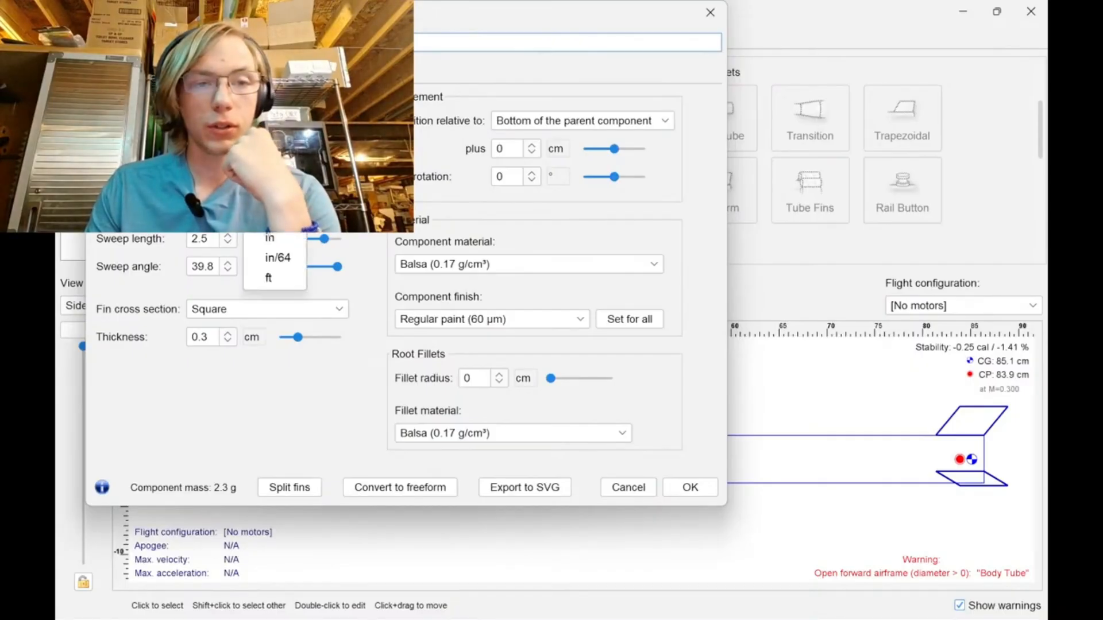
click(263, 236)
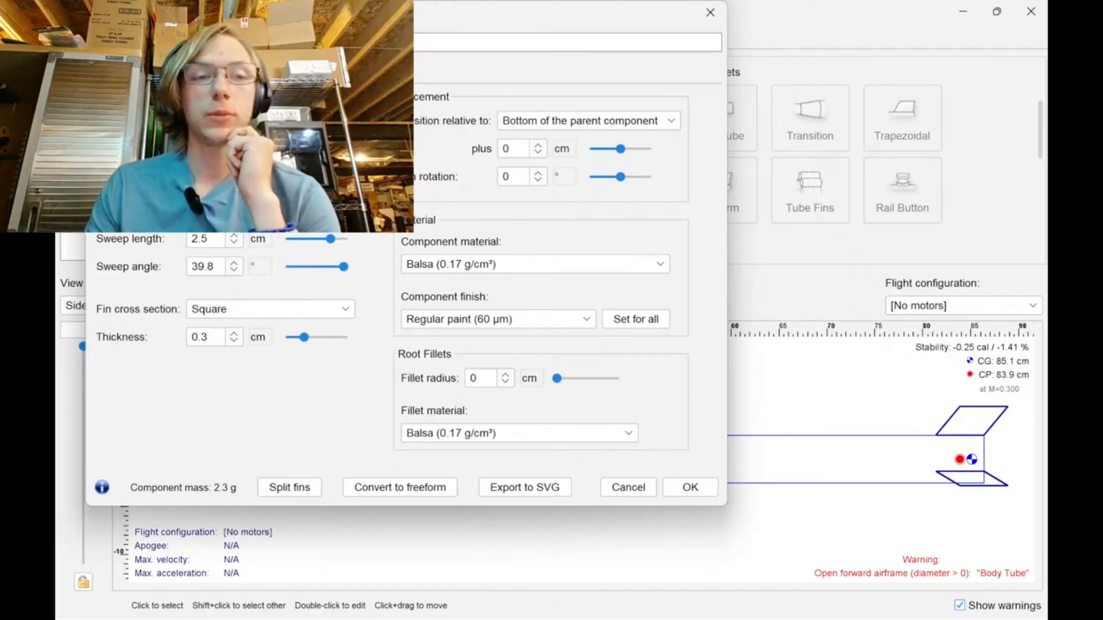
key(Return)
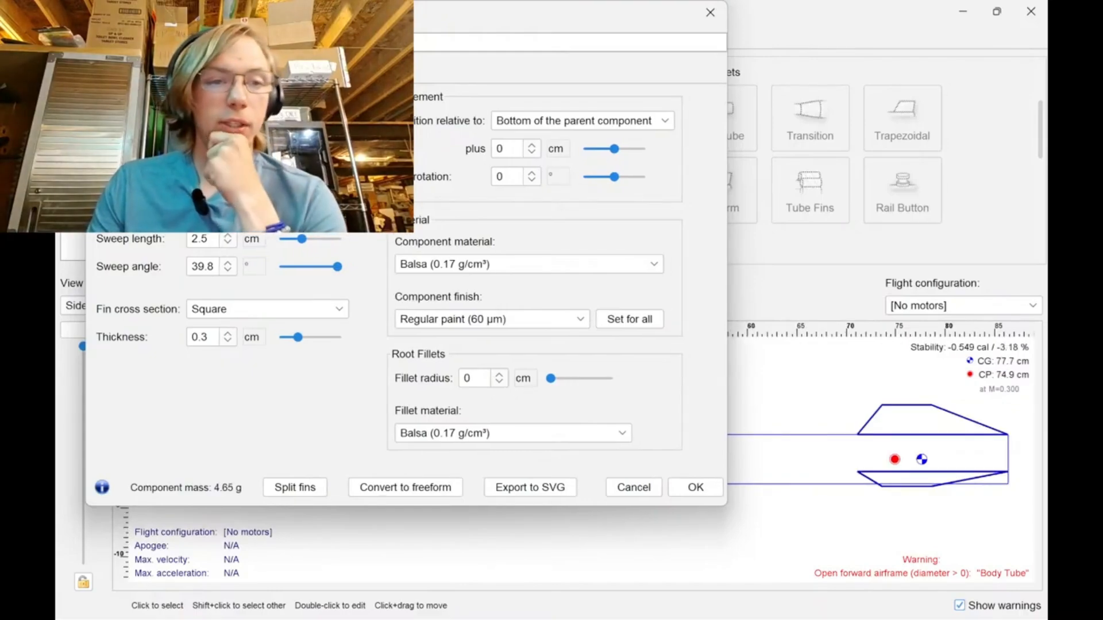
Bring up the calculator briefly for the unit conversion, and set the fin height to 7.62 cm.
click(252, 211)
click(266, 294)
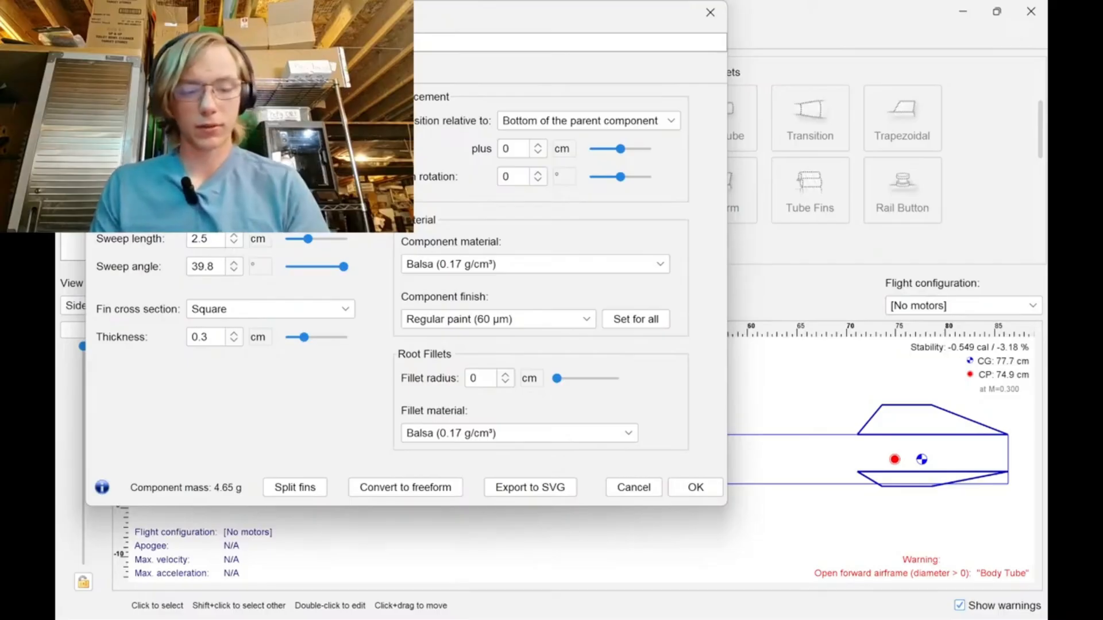
key(super)
text(cal)
key(Return)
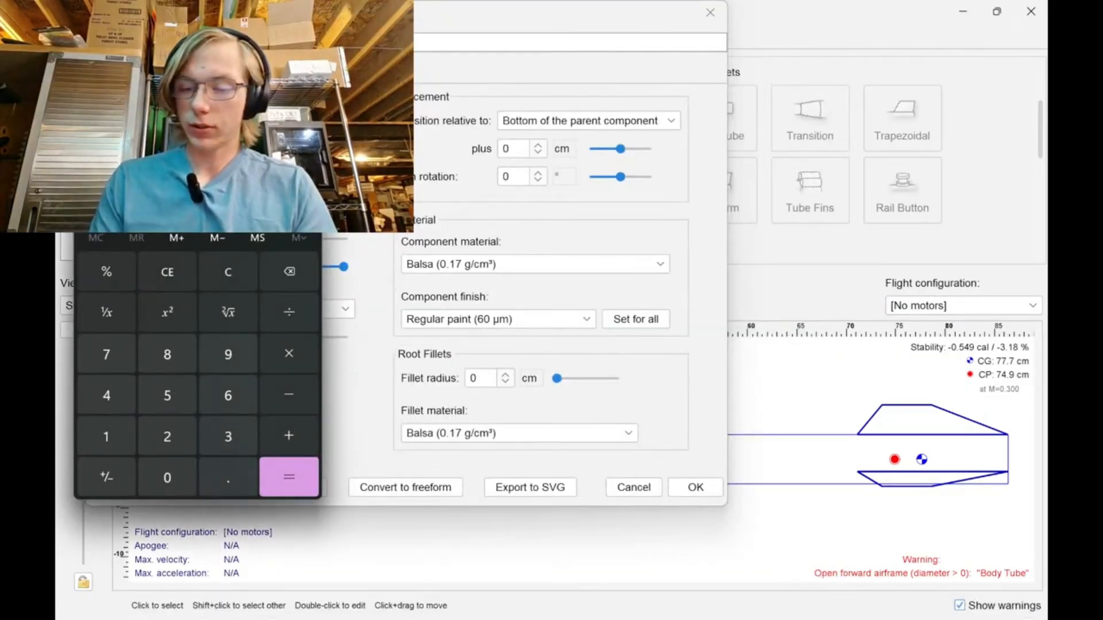
key(Return)
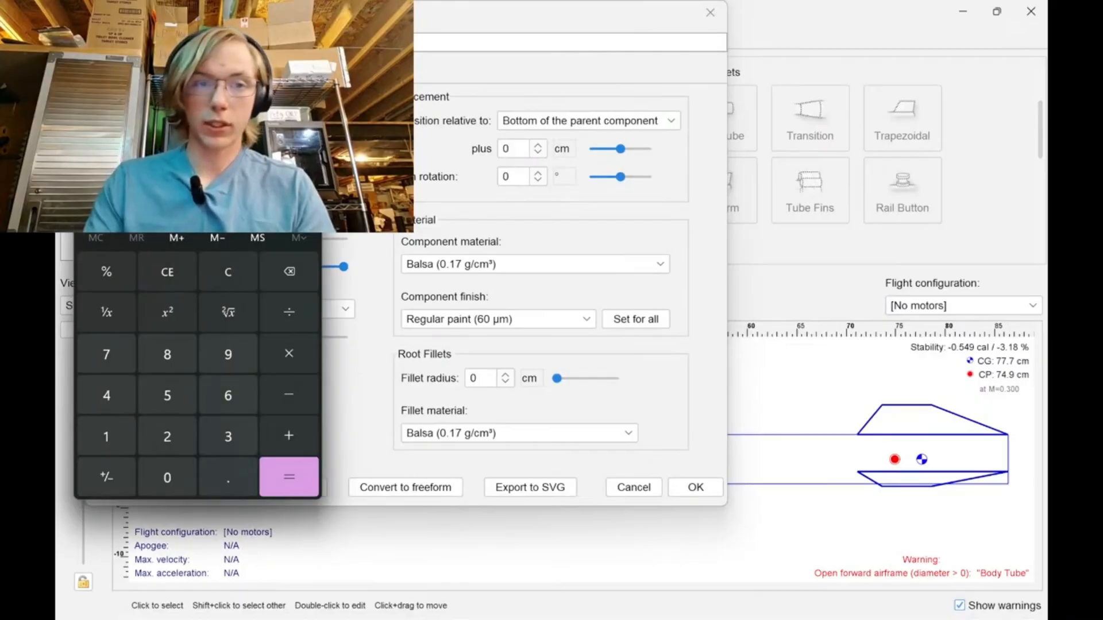
click(336, 327)
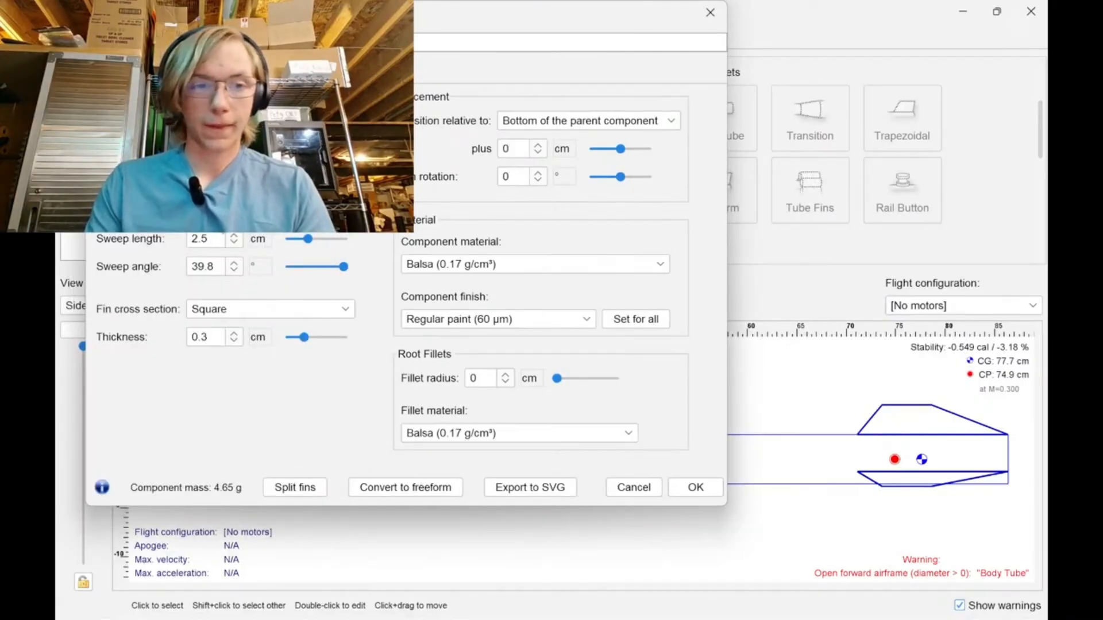
text(7.62)
key(Return)
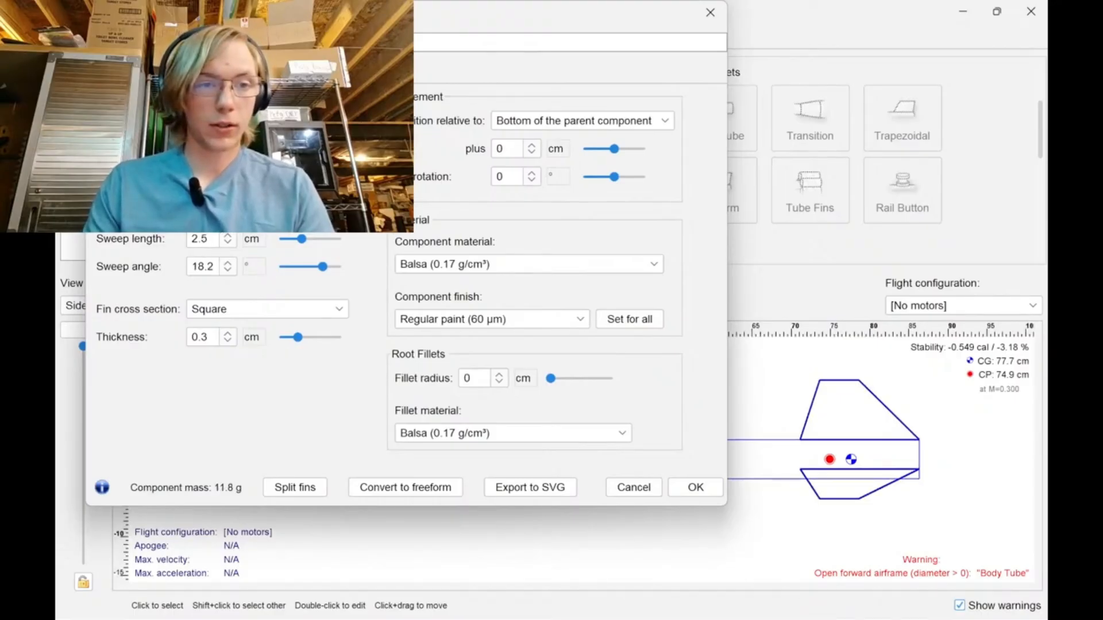
click(253, 211)
click(277, 266)
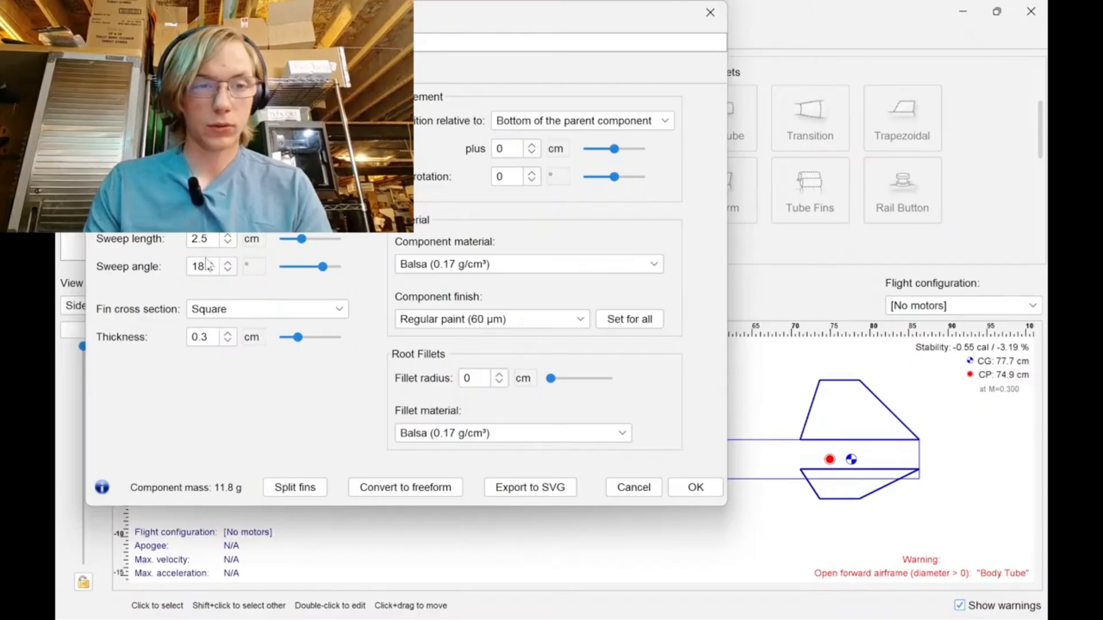
Step the fin sweep angle up and down to compare shapes, and set it to 45°.
click(229, 263)
click(229, 263)
click(229, 263)
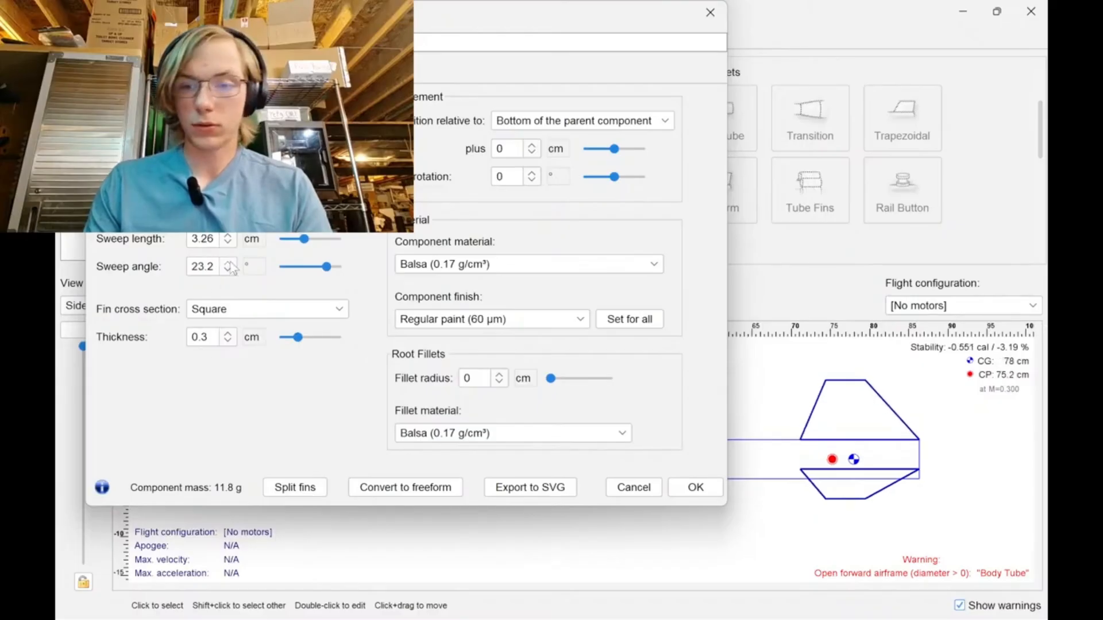
click(229, 264)
click(229, 264)
click(230, 263)
click(229, 263)
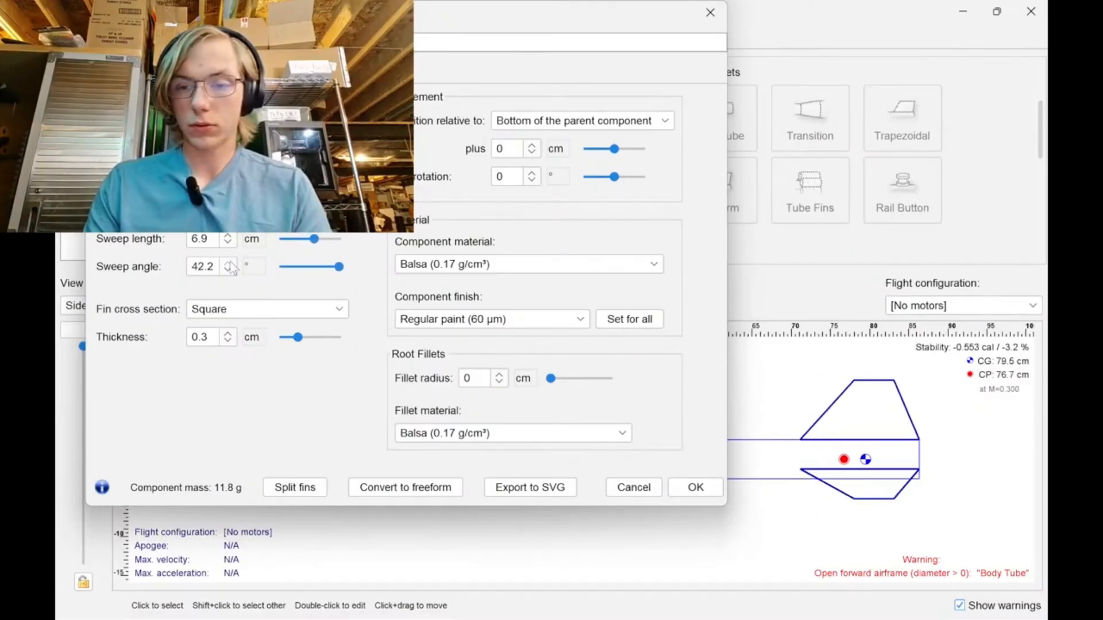
click(229, 263)
click(229, 263)
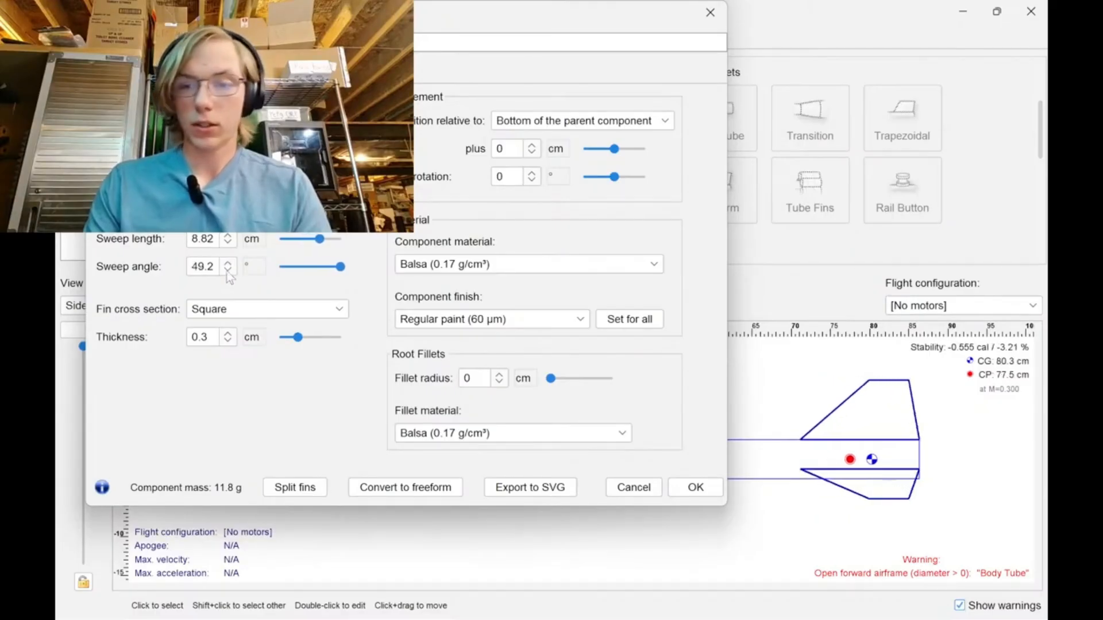
click(227, 271)
click(228, 270)
double_click(213, 266)
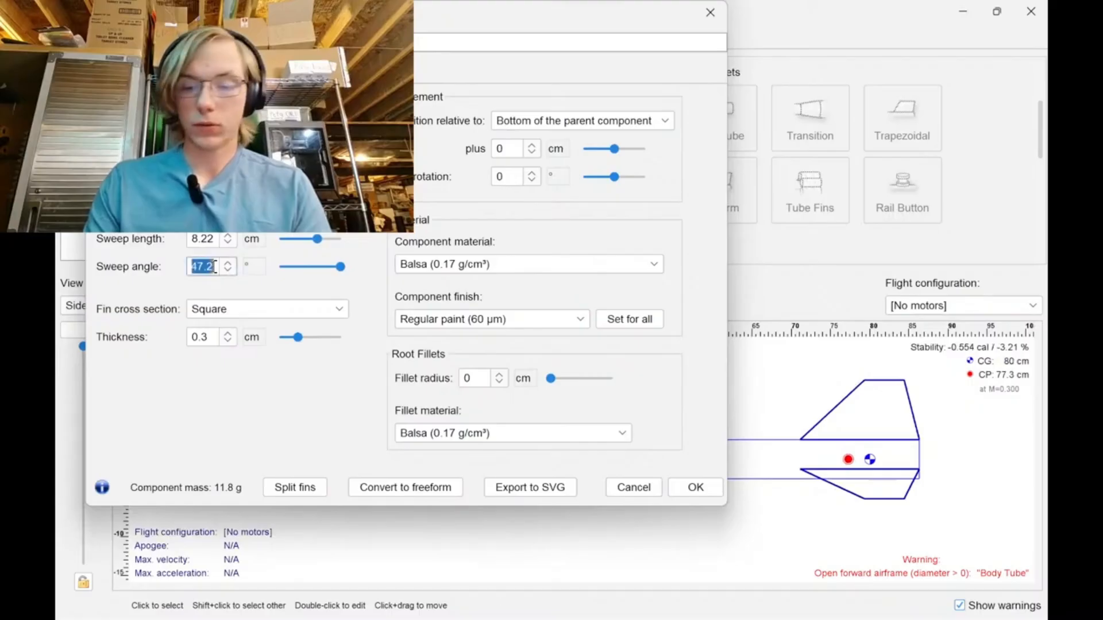
text(45)
key(Return)
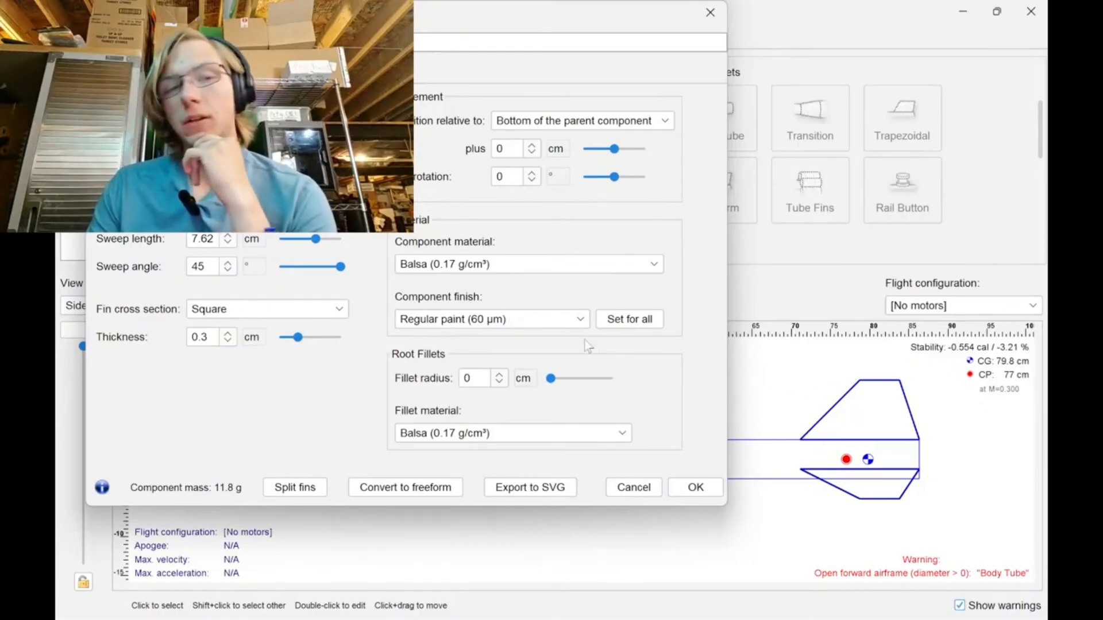
Set the fin tip chord to 1.5 in and the sweep angle to 50°.
click(253, 184)
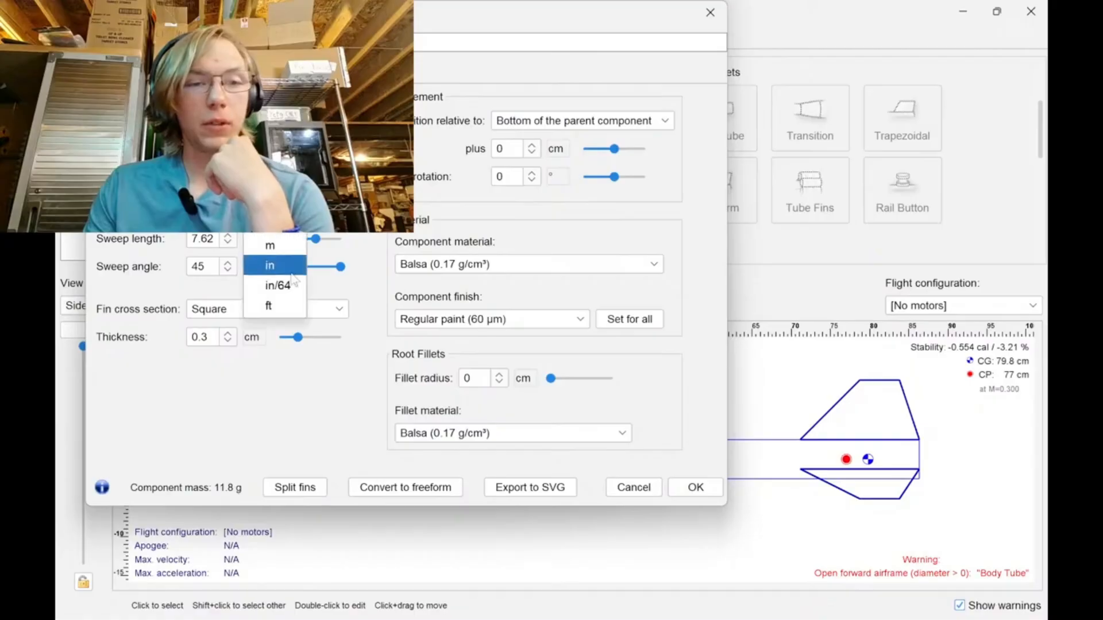
click(270, 266)
text(1.5)
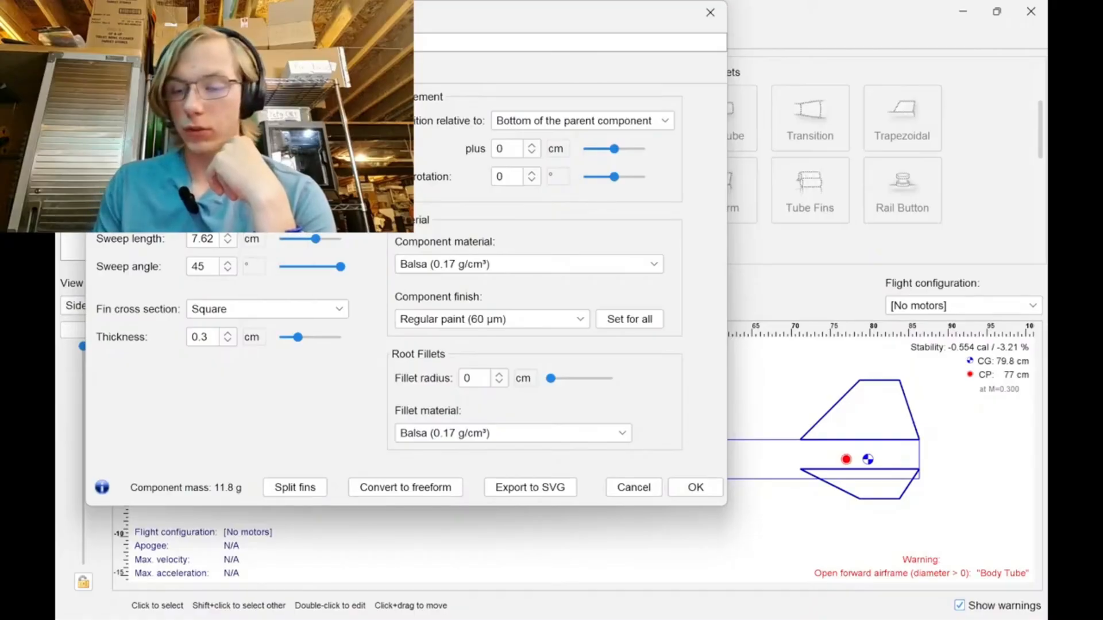
key(Return)
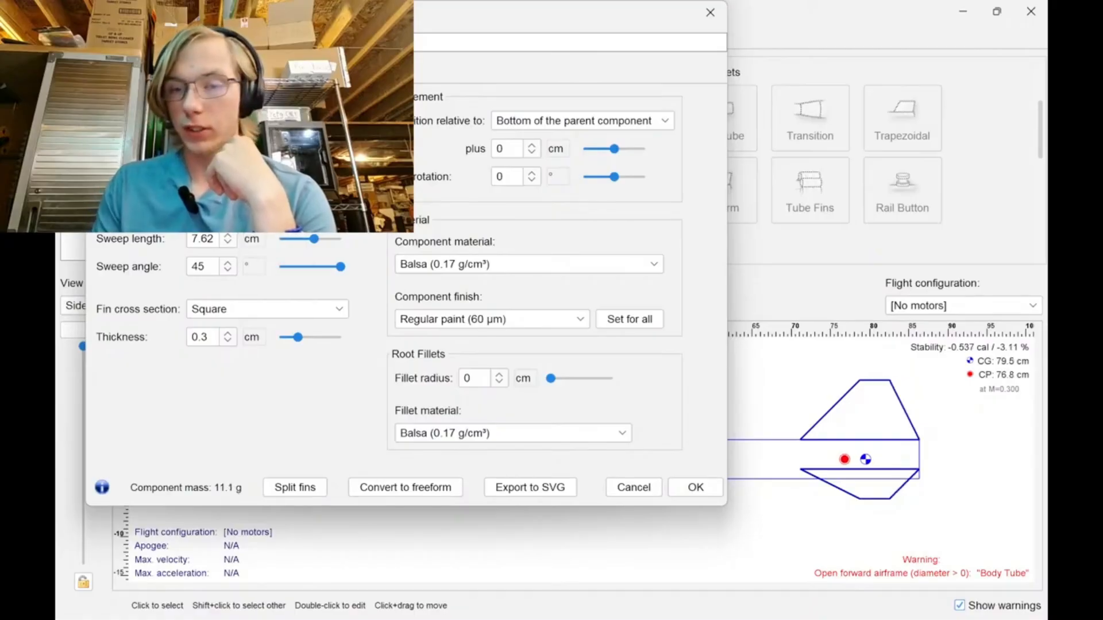
double_click(211, 264)
text(50)
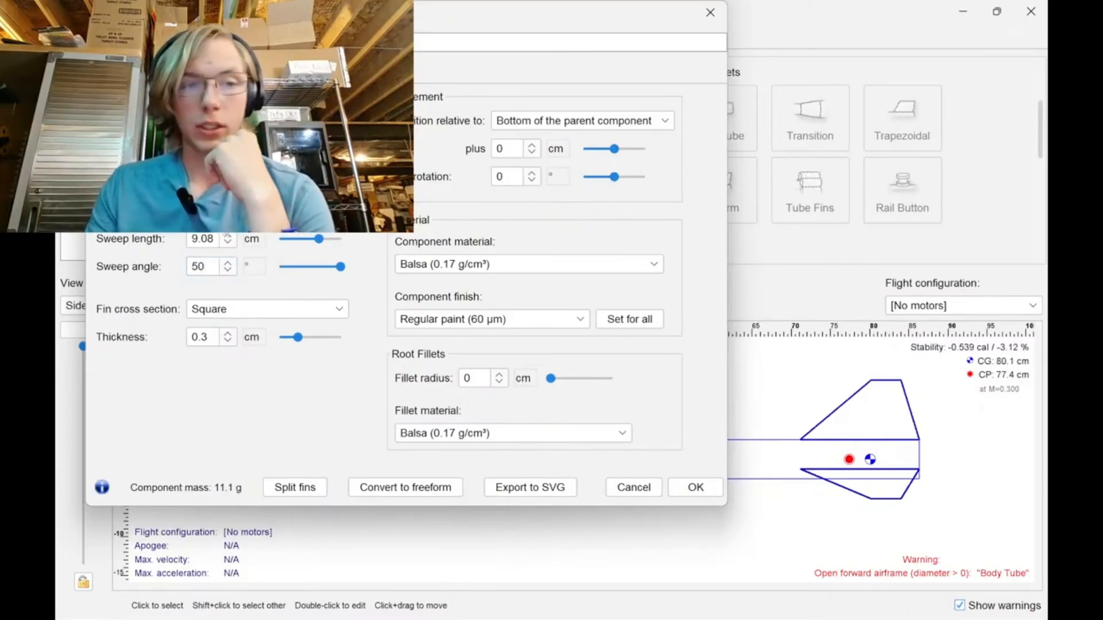
Reduce the fin height until the sweep angle is 55°, and confirm the fin set.
click(252, 212)
click(221, 241)
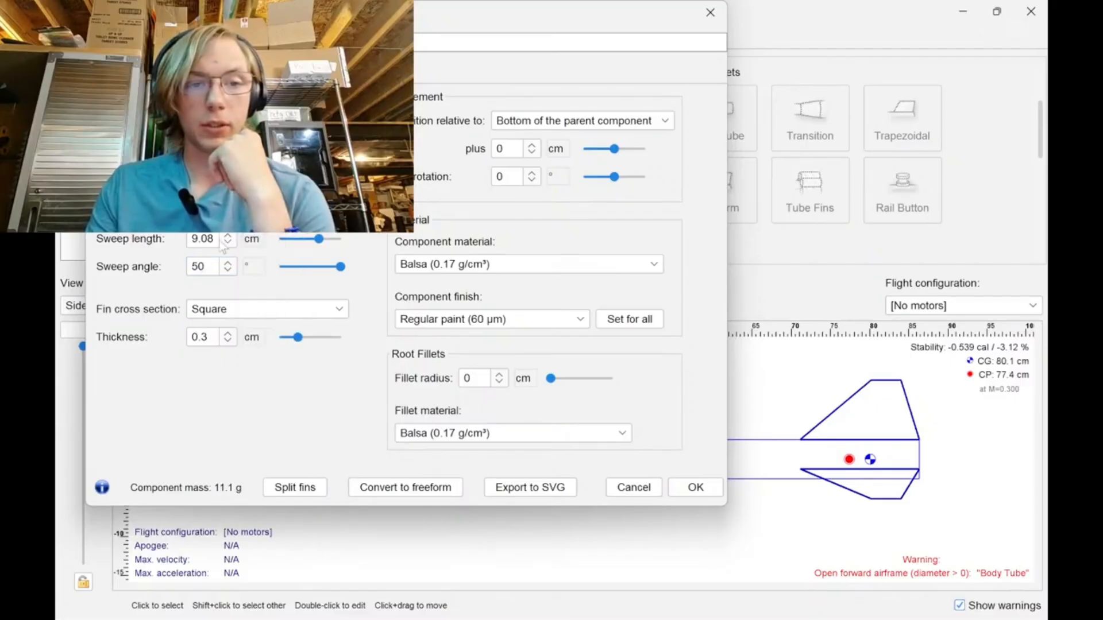
key(Return)
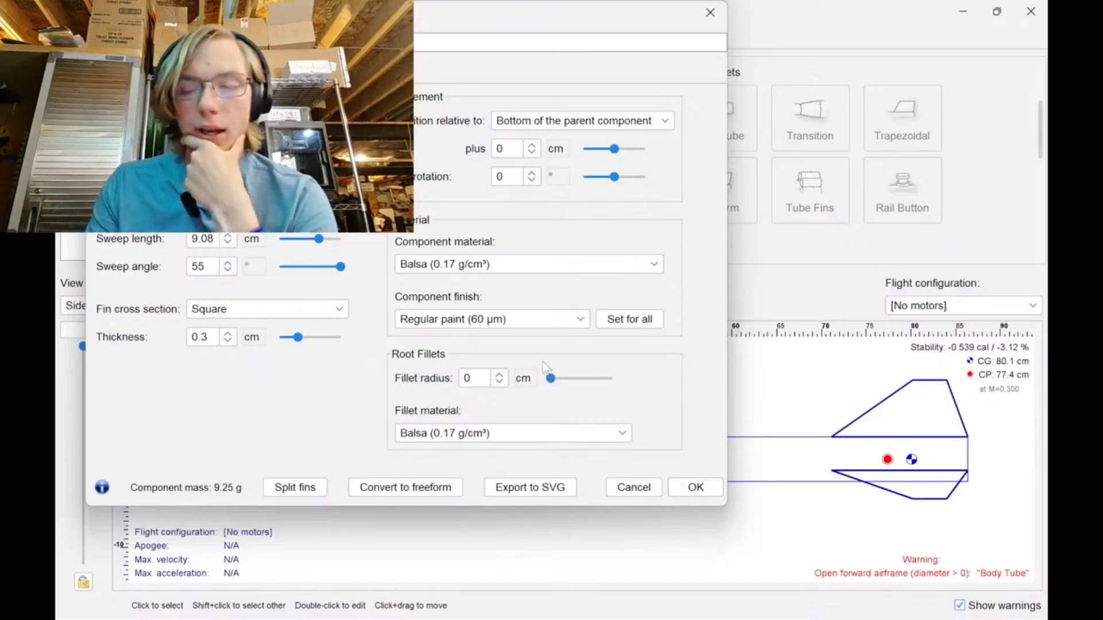
click(695, 487)
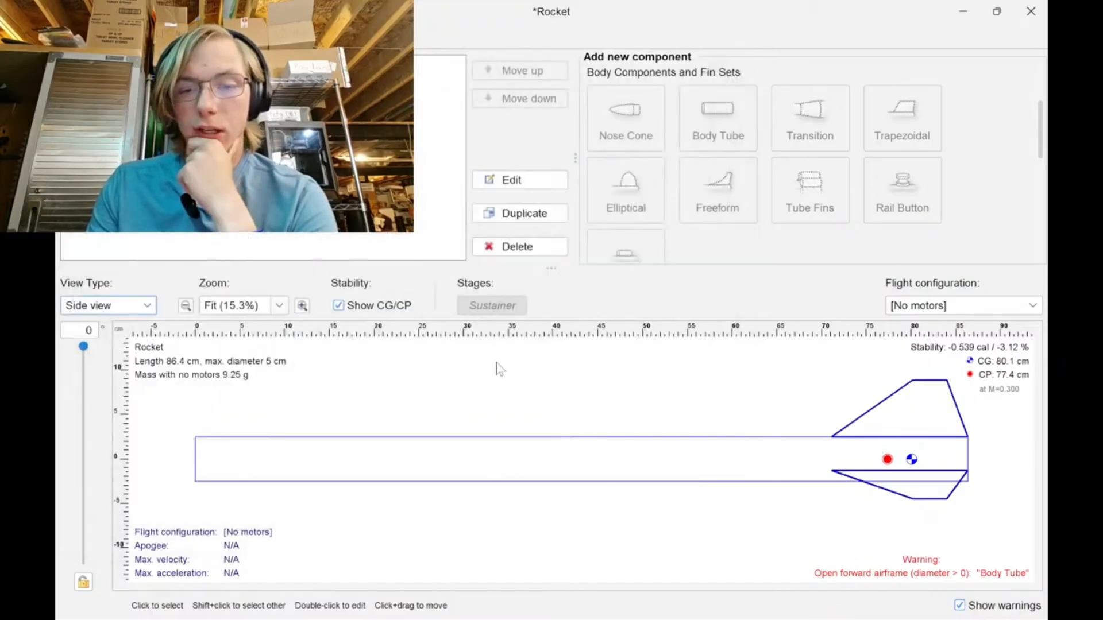
Add an ogive nose cone with its default settings and move it ahead of the body tube.
click(267, 458)
click(626, 120)
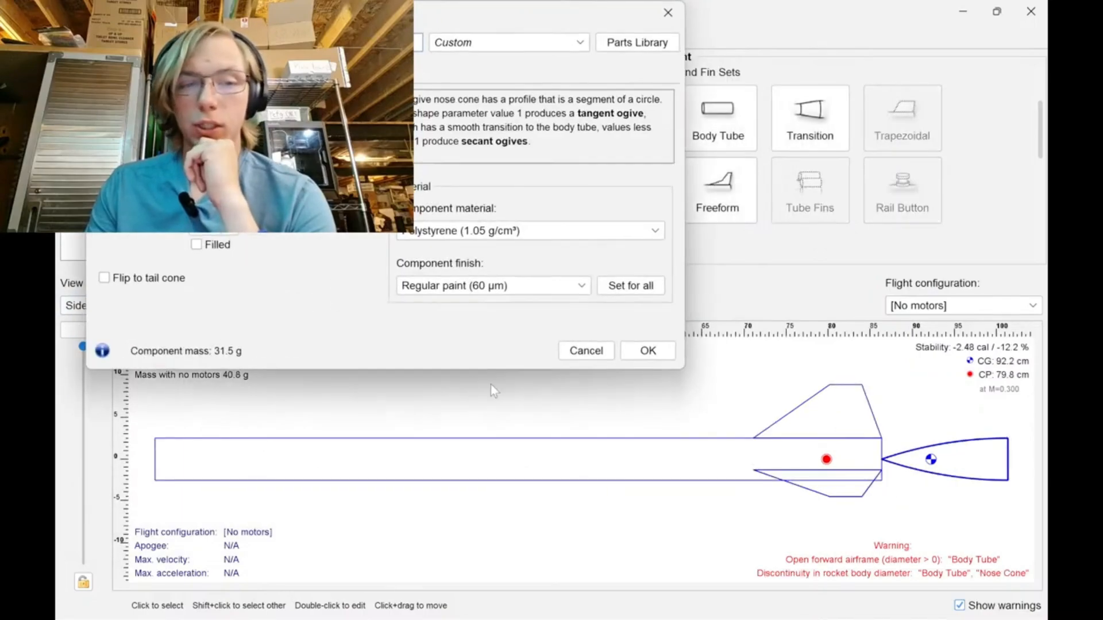
click(648, 351)
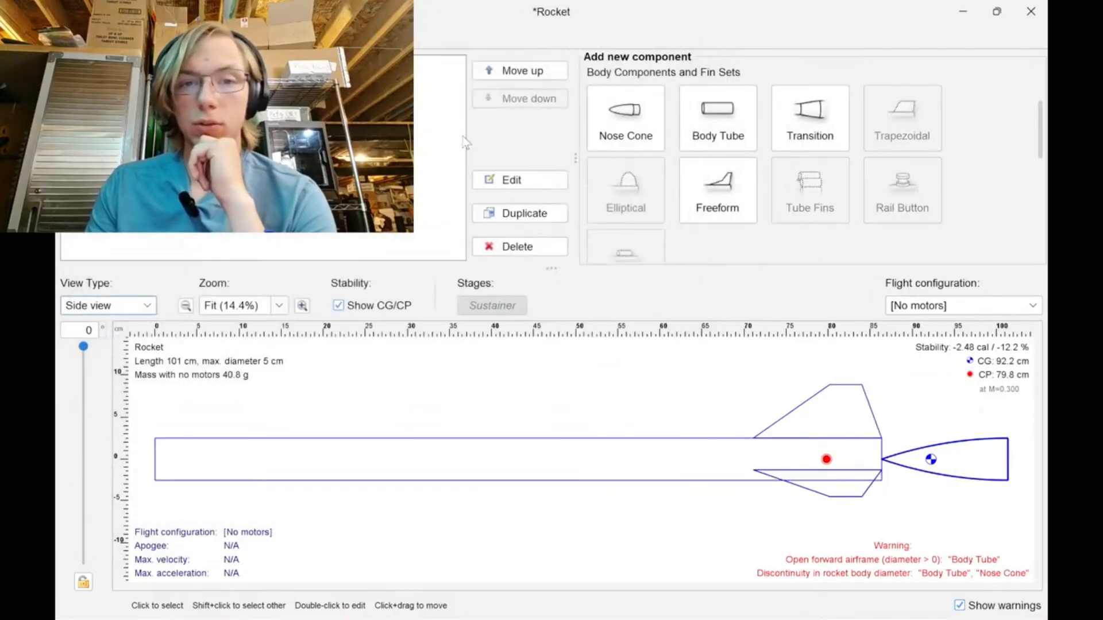
click(506, 71)
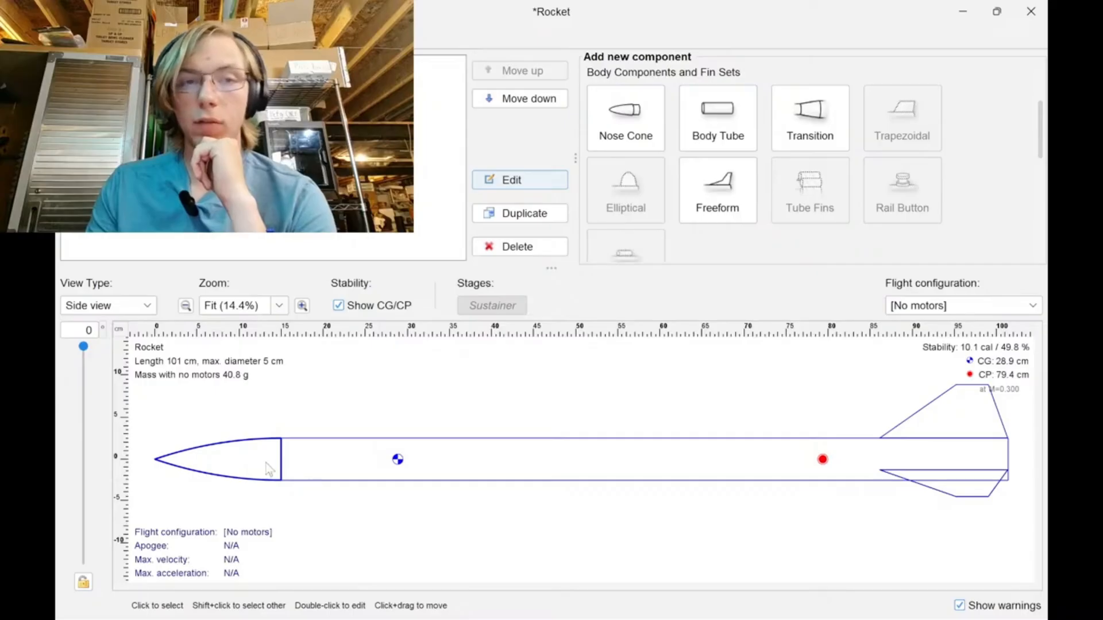
Read the recent live stream chat messages in Chrome, return to the OpenRocket design and select the body tube.
click(656, 602)
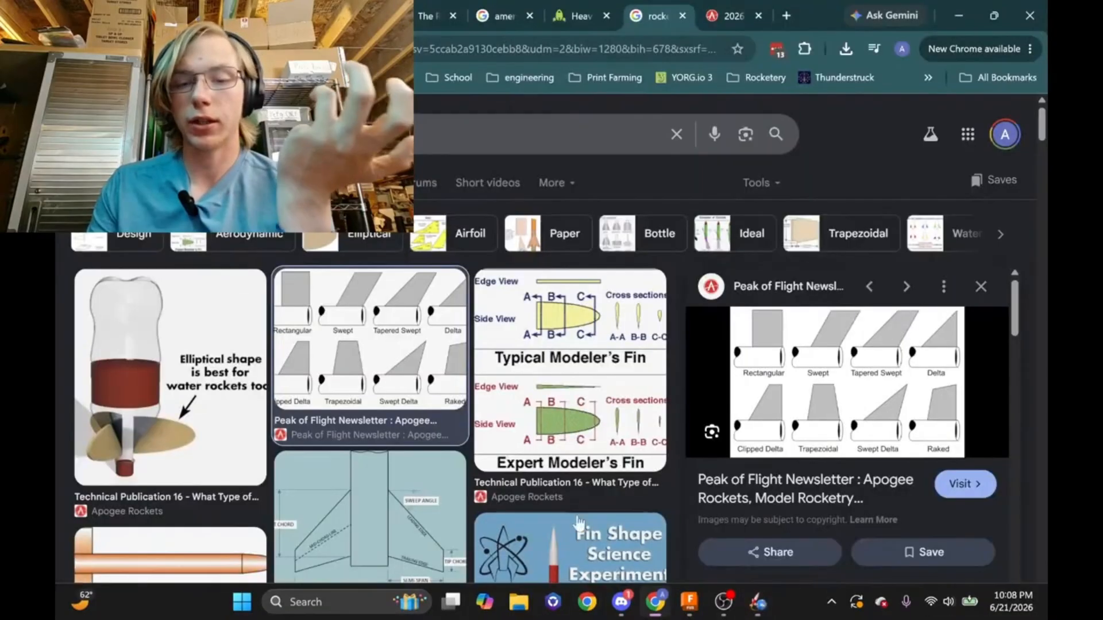
click(115, 16)
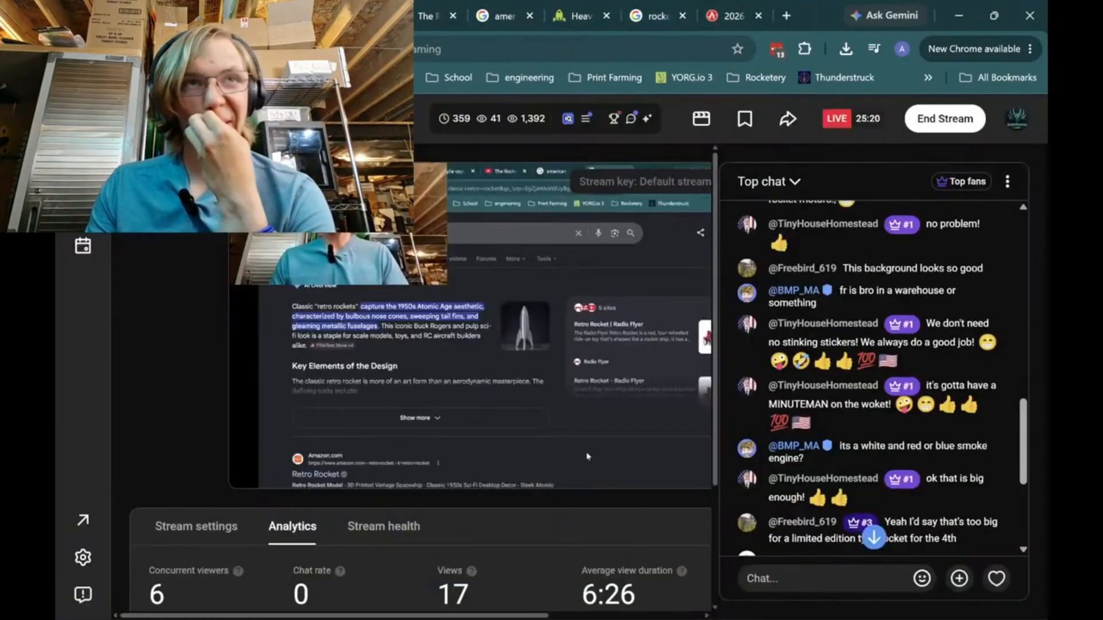
scroll(808, 406, down, 2)
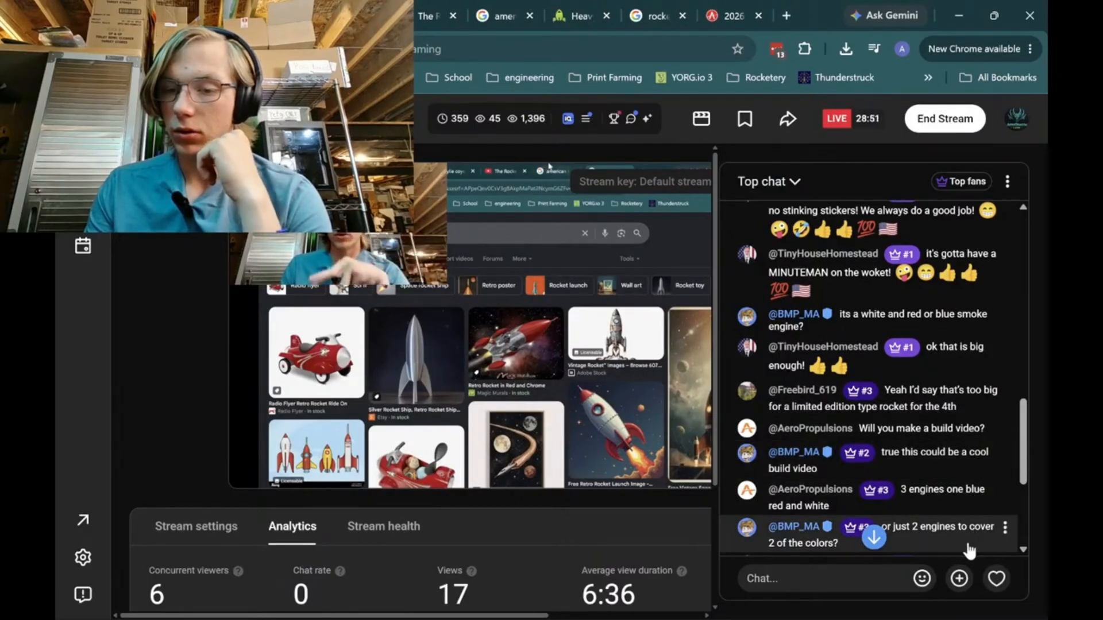
scroll(918, 545, down, 3)
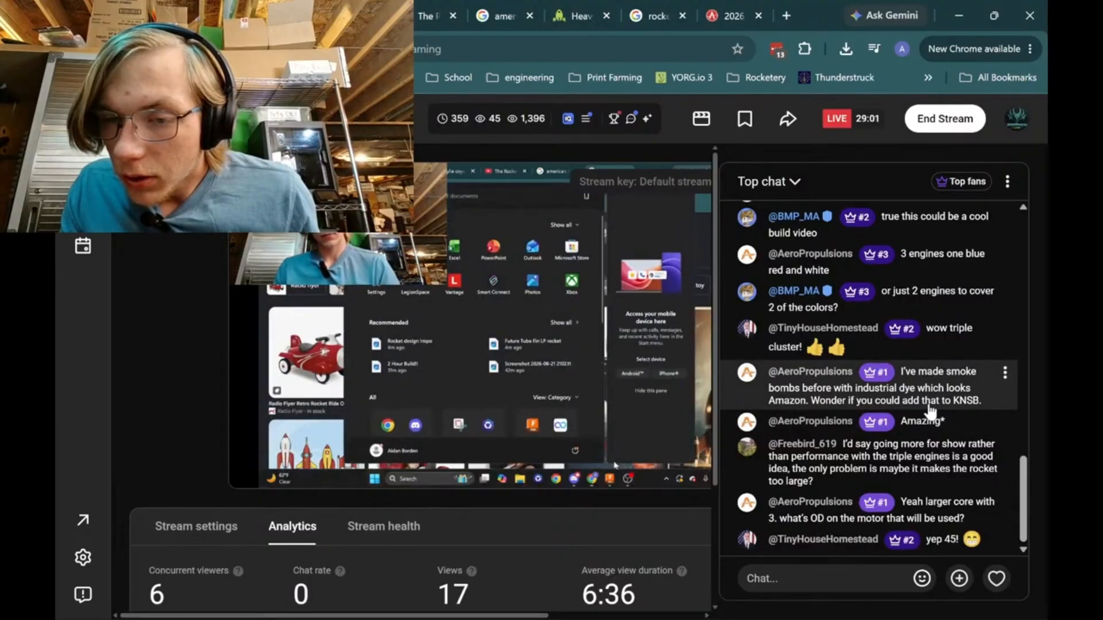
click(1004, 372)
click(1005, 372)
click(1005, 372)
click(1046, 395)
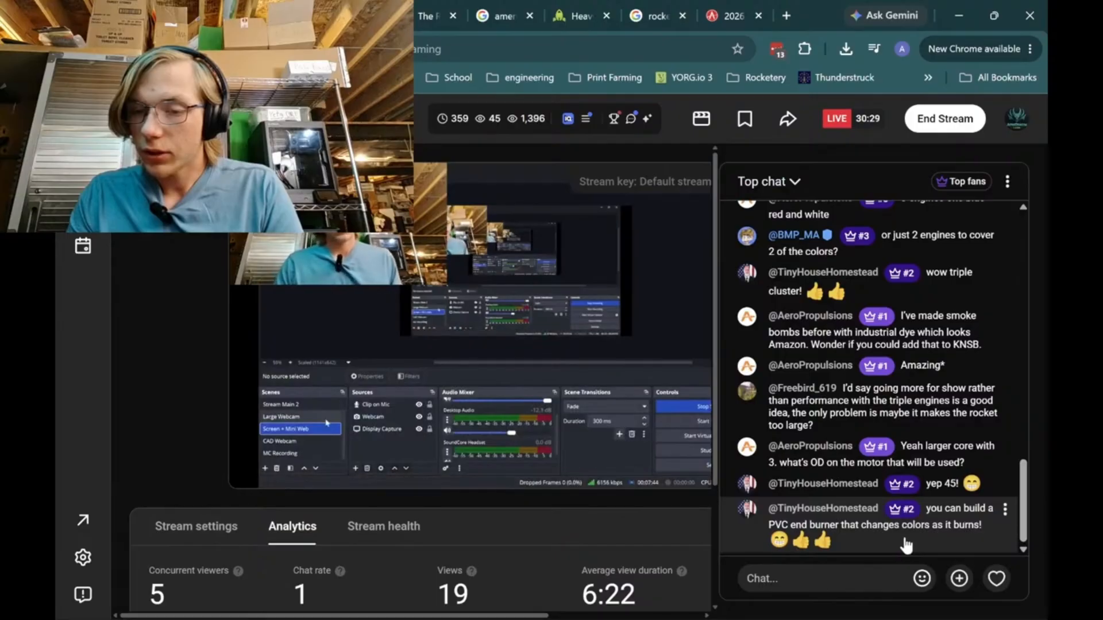
click(960, 14)
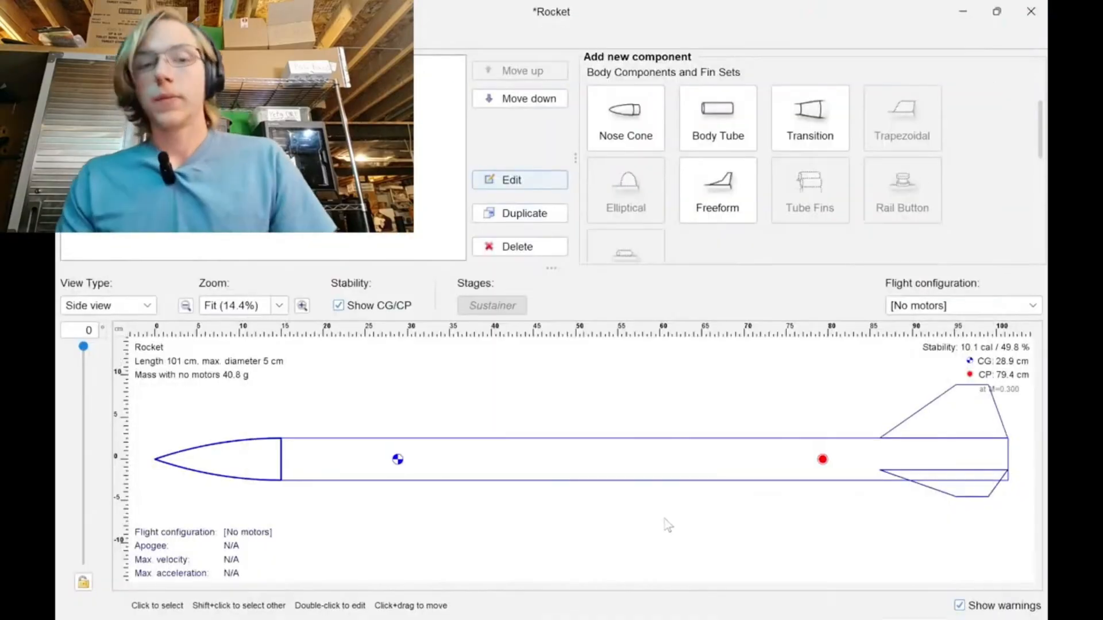
click(831, 462)
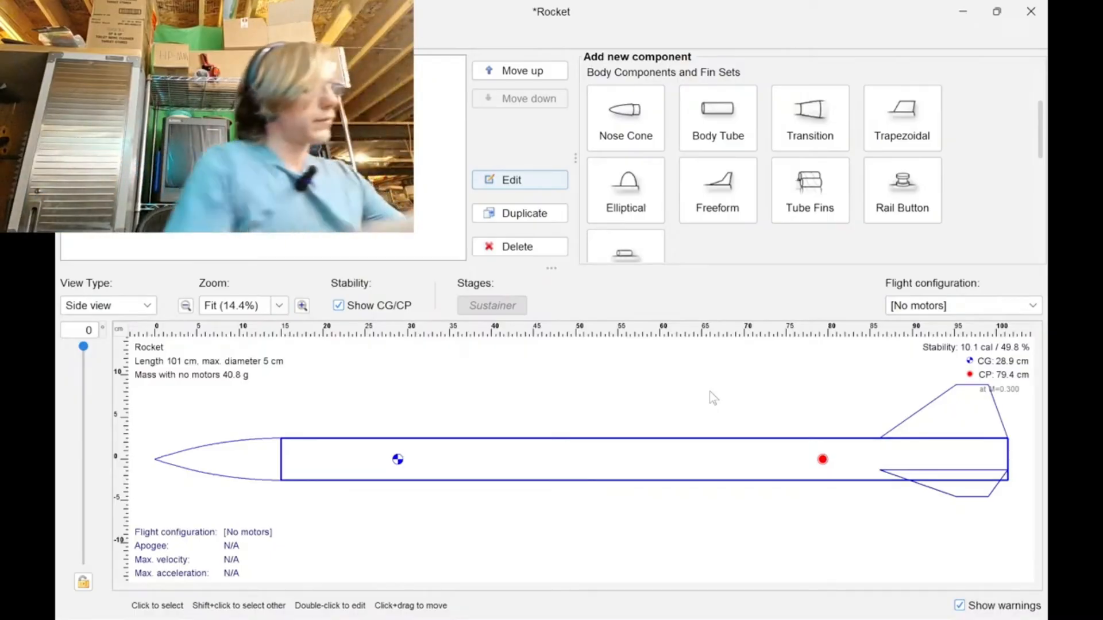
Switch to Chrome and read the latest live stream chat messages.
mouse_move(710, 619)
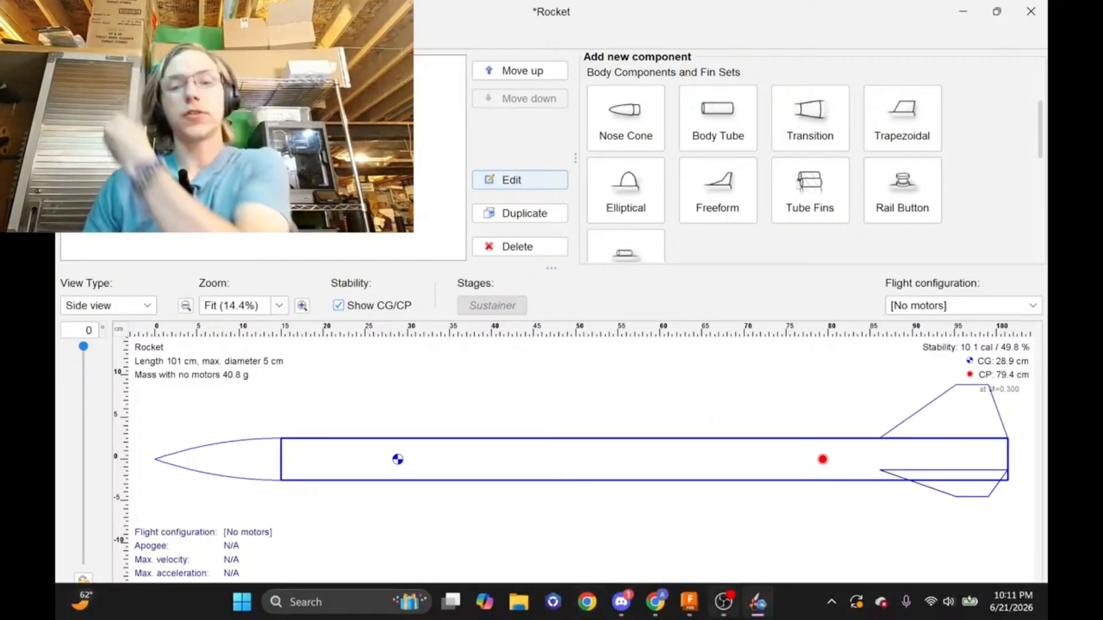
click(652, 606)
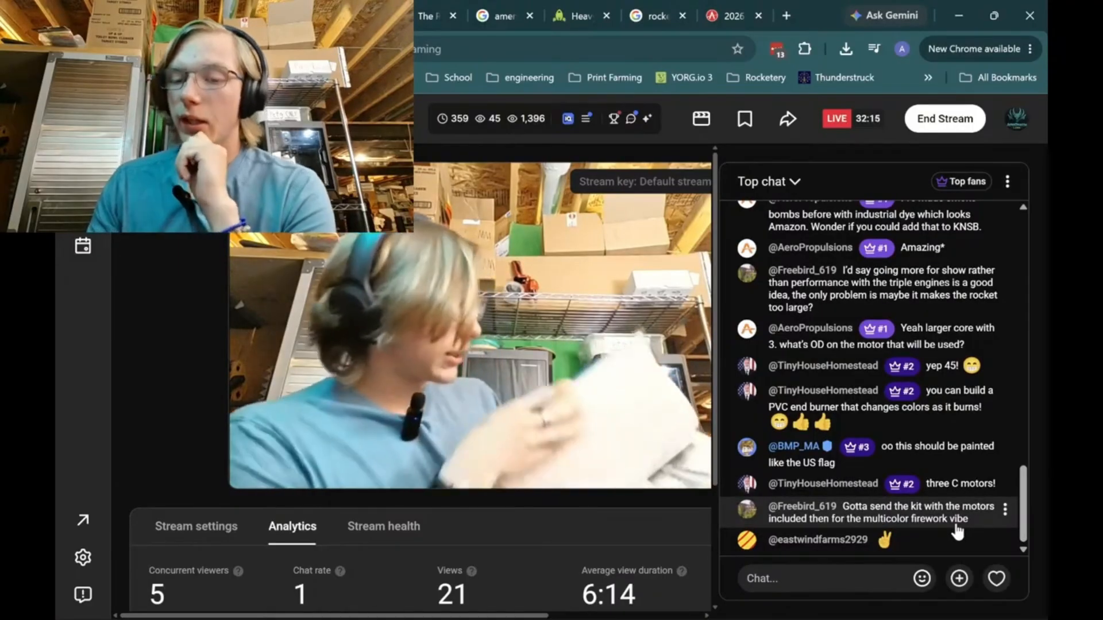
scroll(614, 531, down, 3)
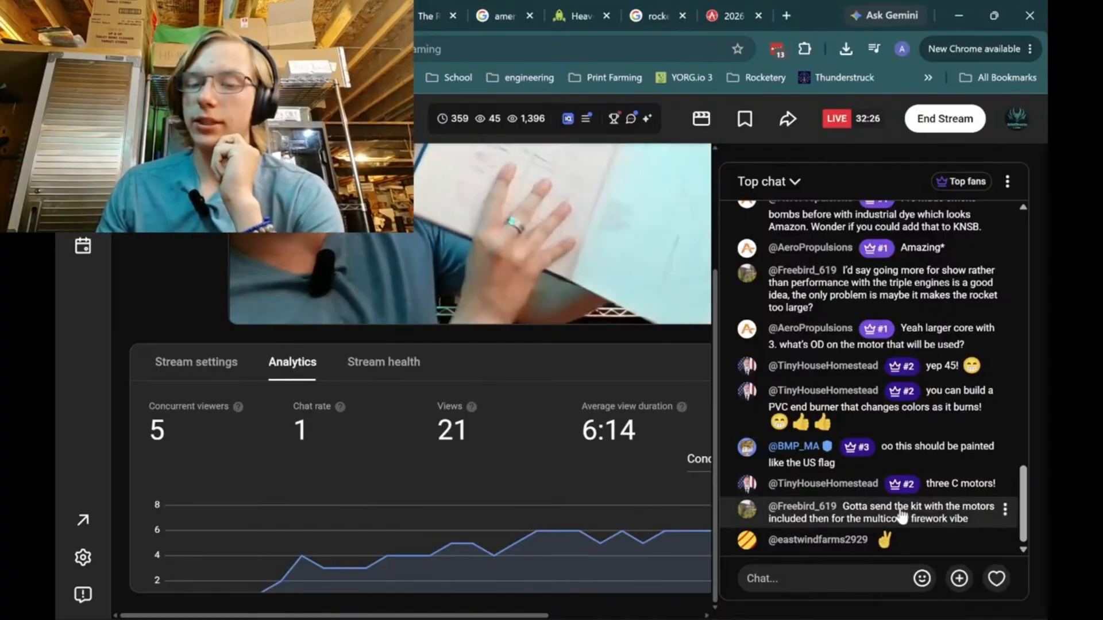
Close the Apogee 250th anniversary sticker page, look over the rocket fin shape images and return to the stream chat.
click(761, 5)
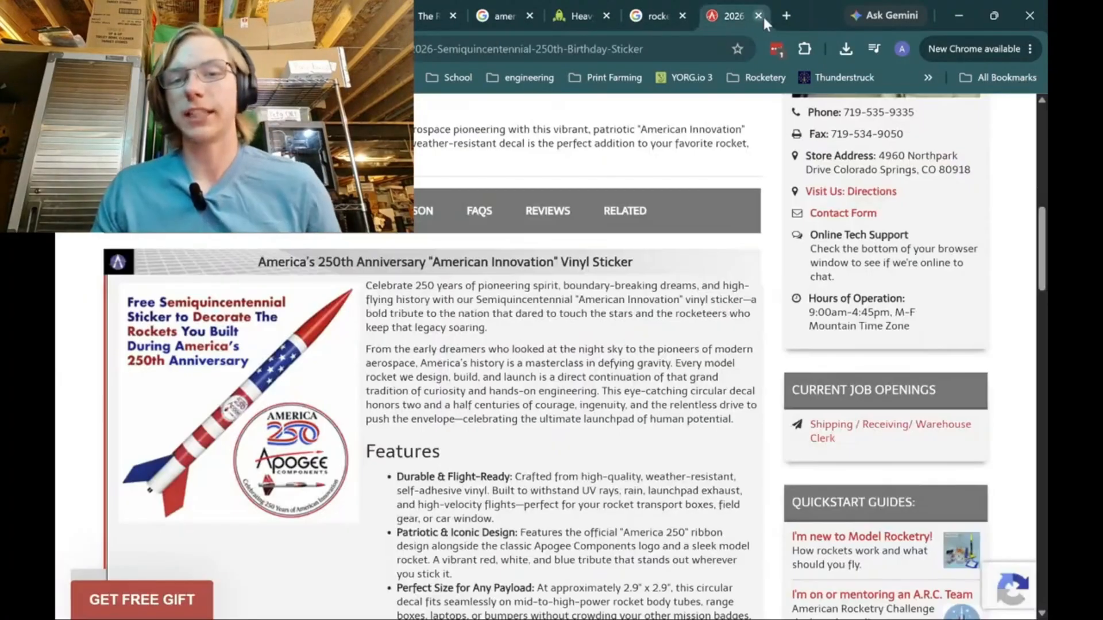
click(763, 15)
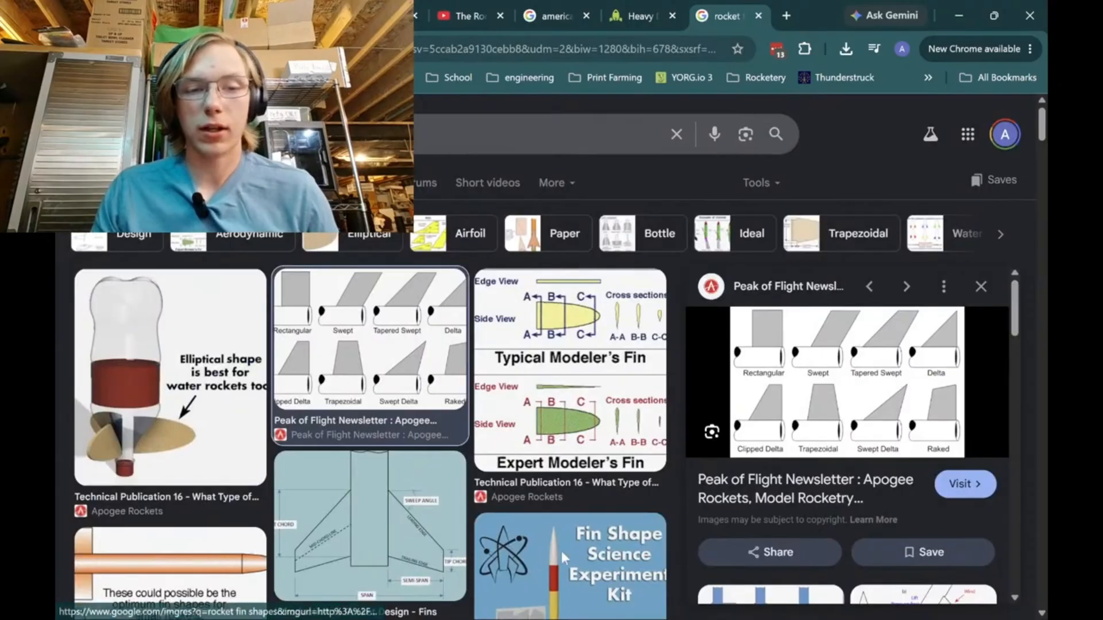
scroll(464, 601, down, 7)
scroll(424, 425, up, 7)
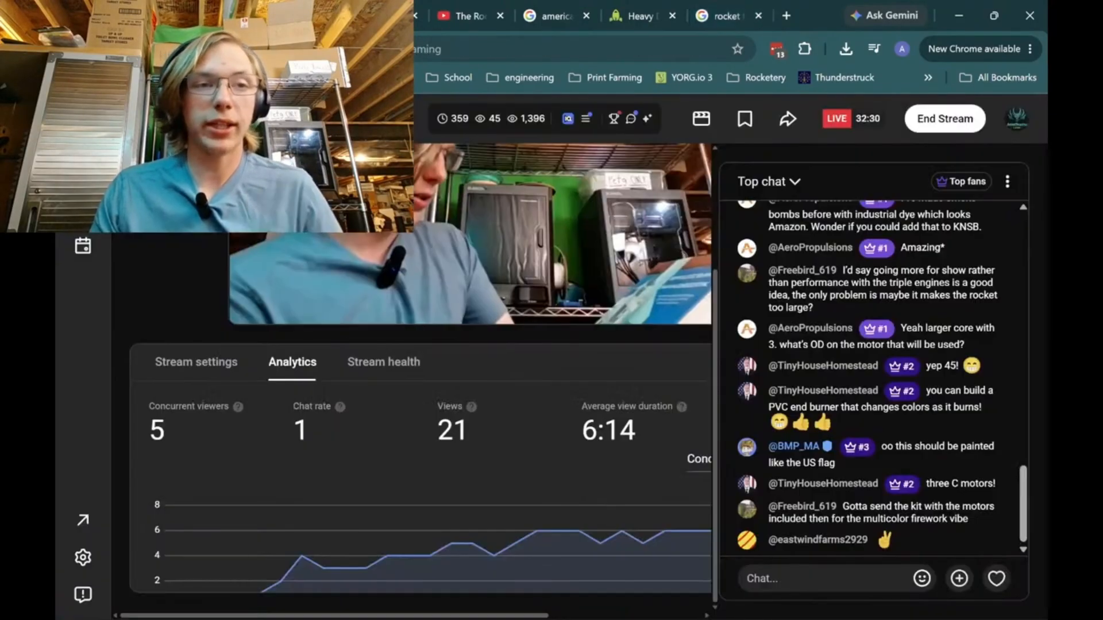
click(304, 15)
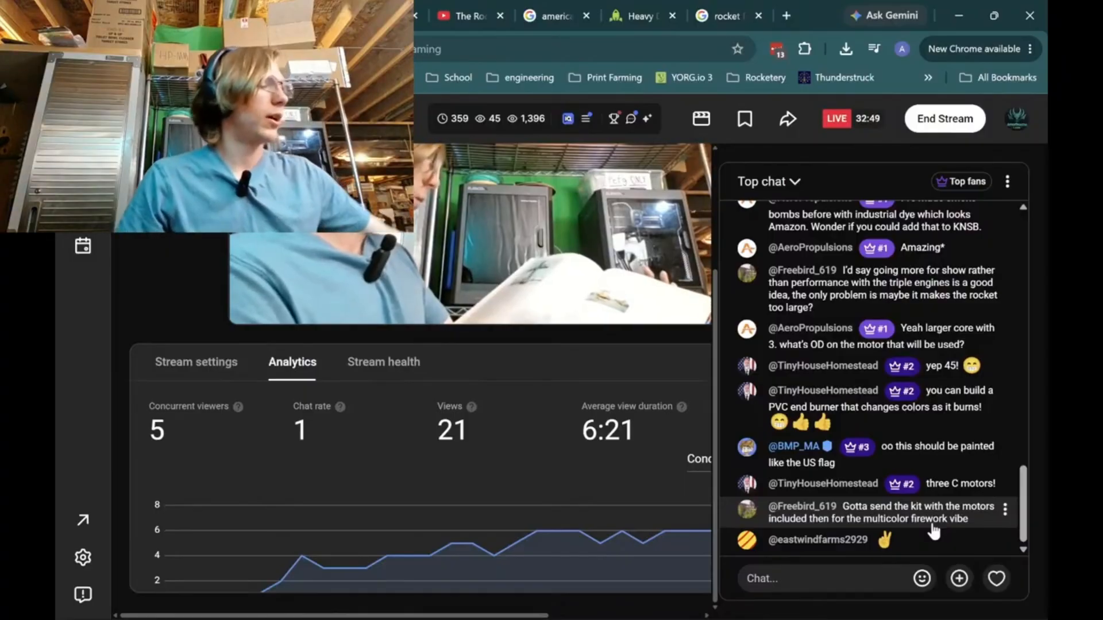
Search Google in a new tab for "quest 24mm motors".
click(787, 19)
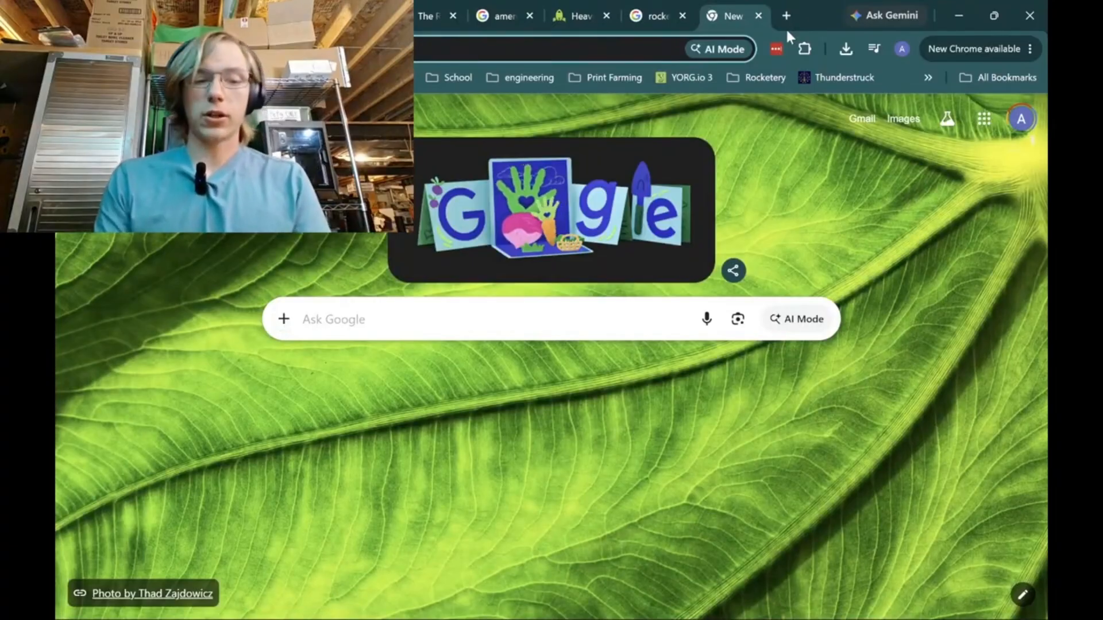
text(quest)
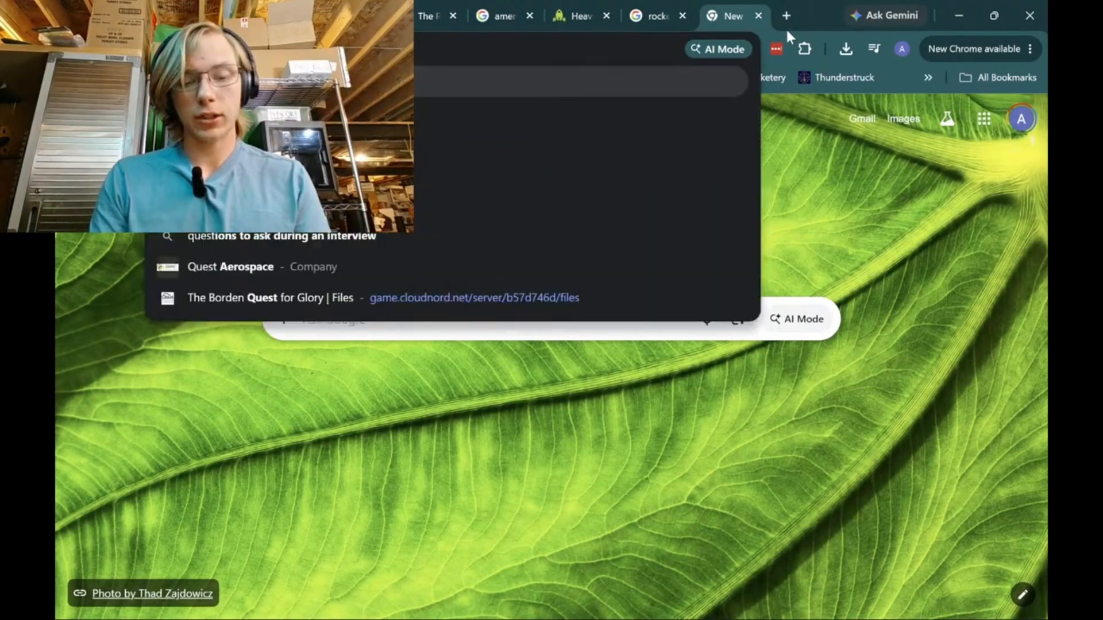
text( 24mm m)
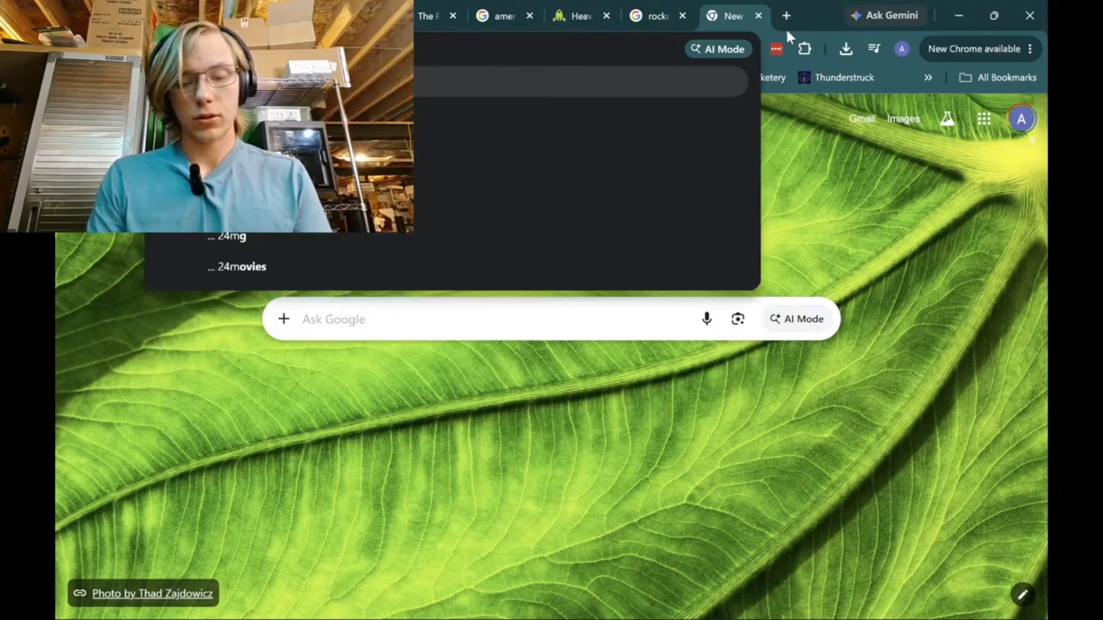
text(otors)
key(Return)
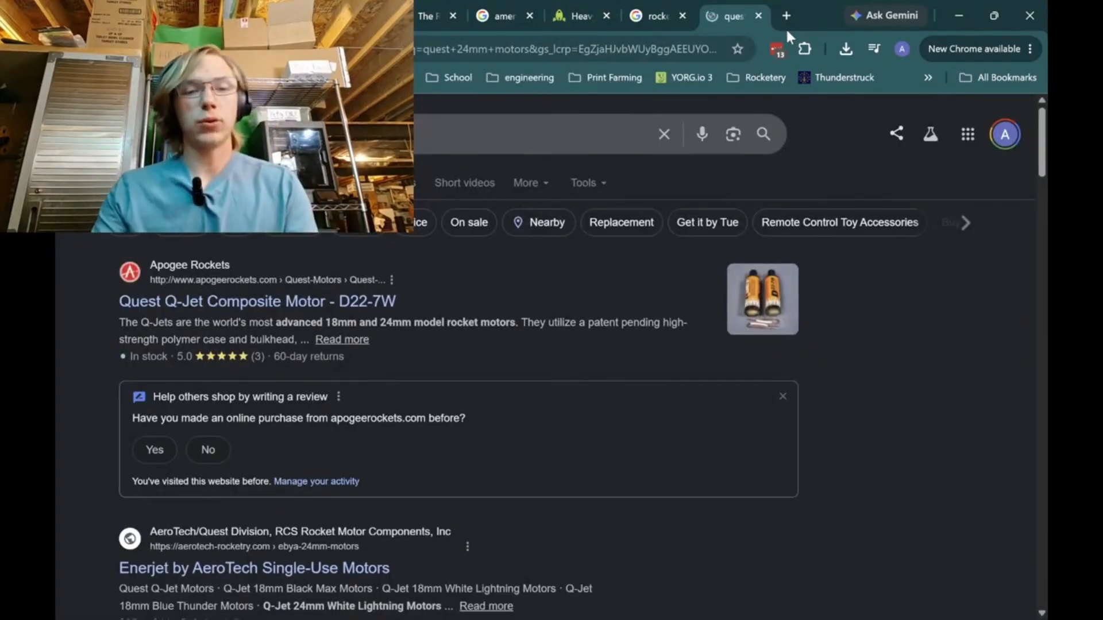
Open AeroTech's Enerjet single-use motors page from the results and look through its Quest Q-Jet motor categories.
scroll(427, 465, down, 2)
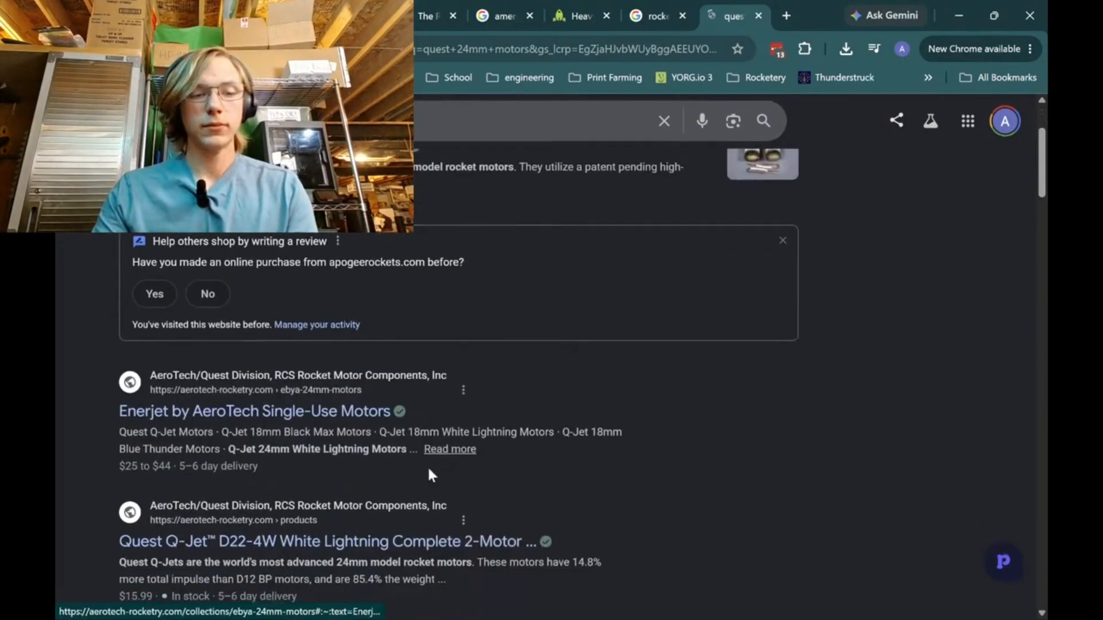
click(300, 424)
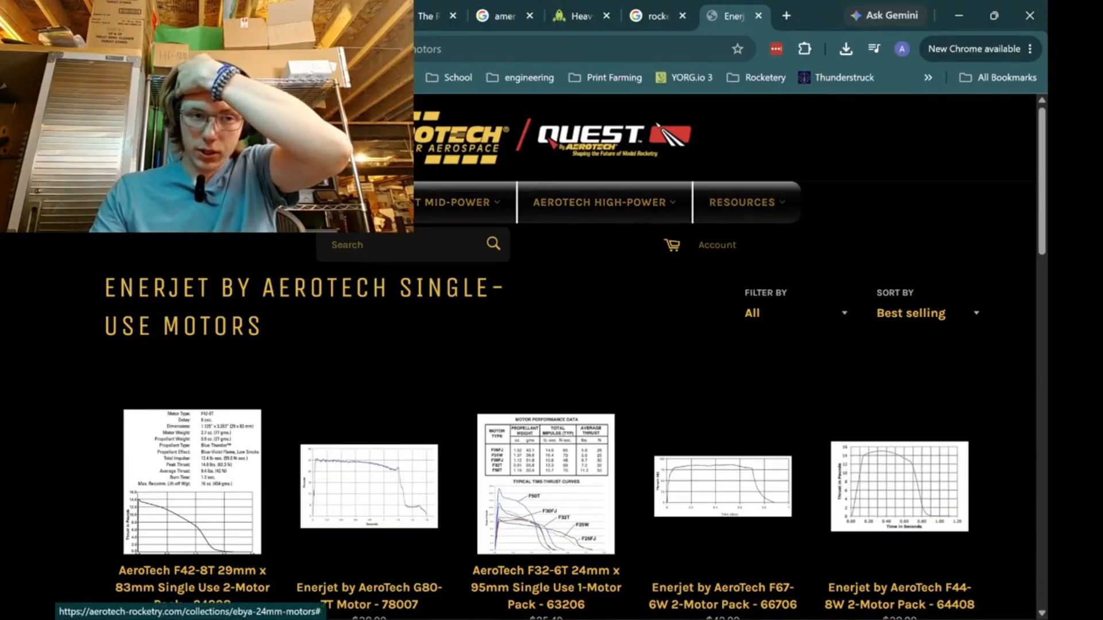
mouse_move(289, 210)
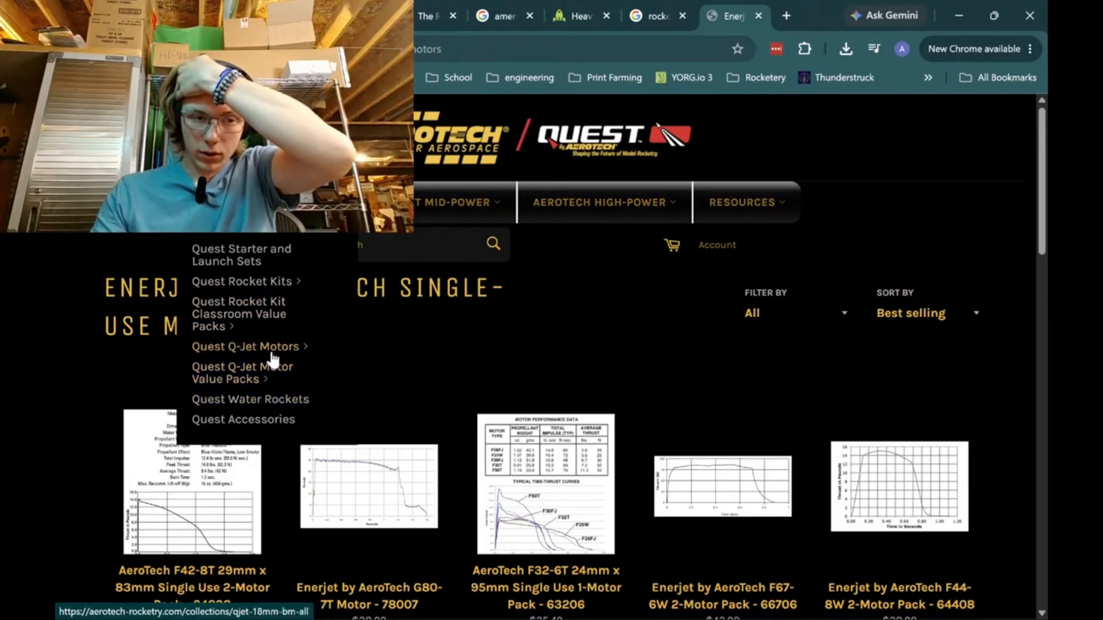
mouse_move(281, 353)
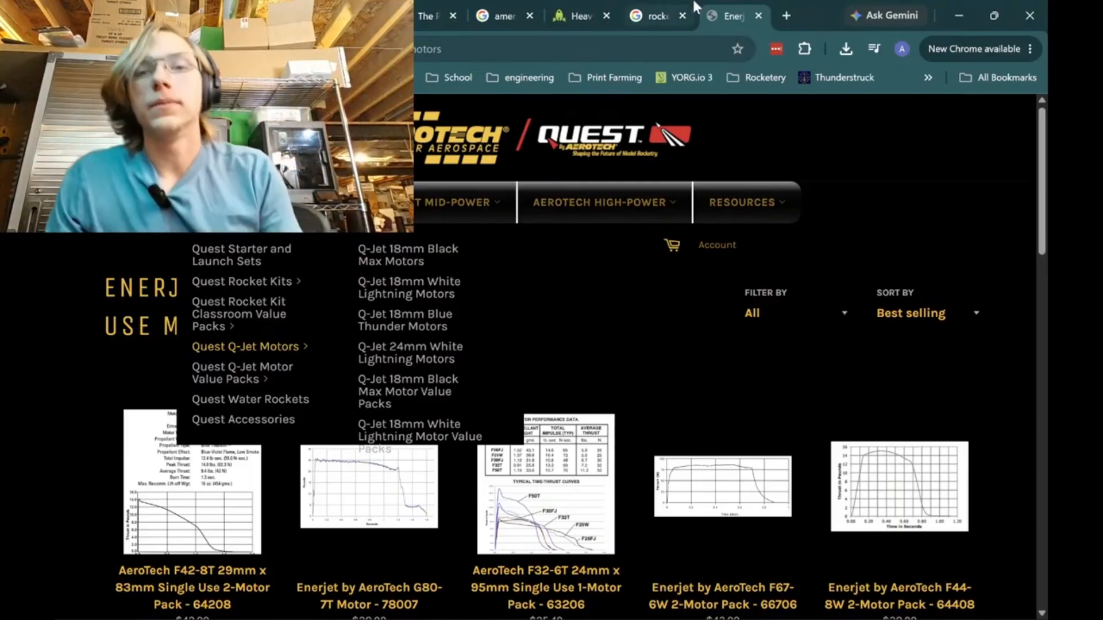
Return to the stream page, read the new chat messages and go back to the OpenRocket design.
mouse_move(692, 4)
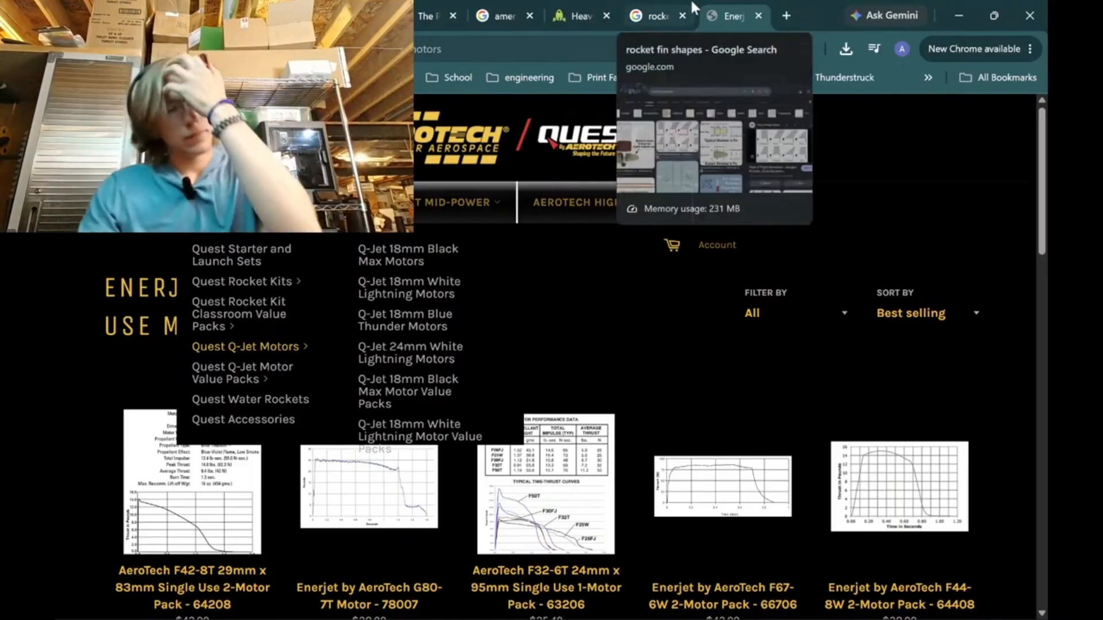
click(659, 3)
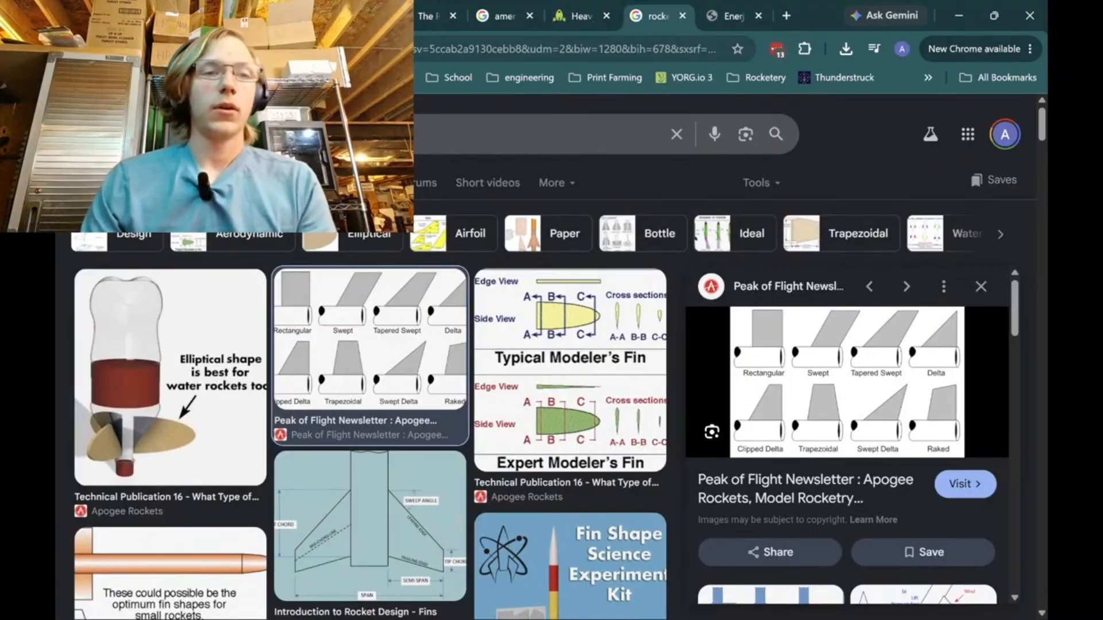
click(201, 10)
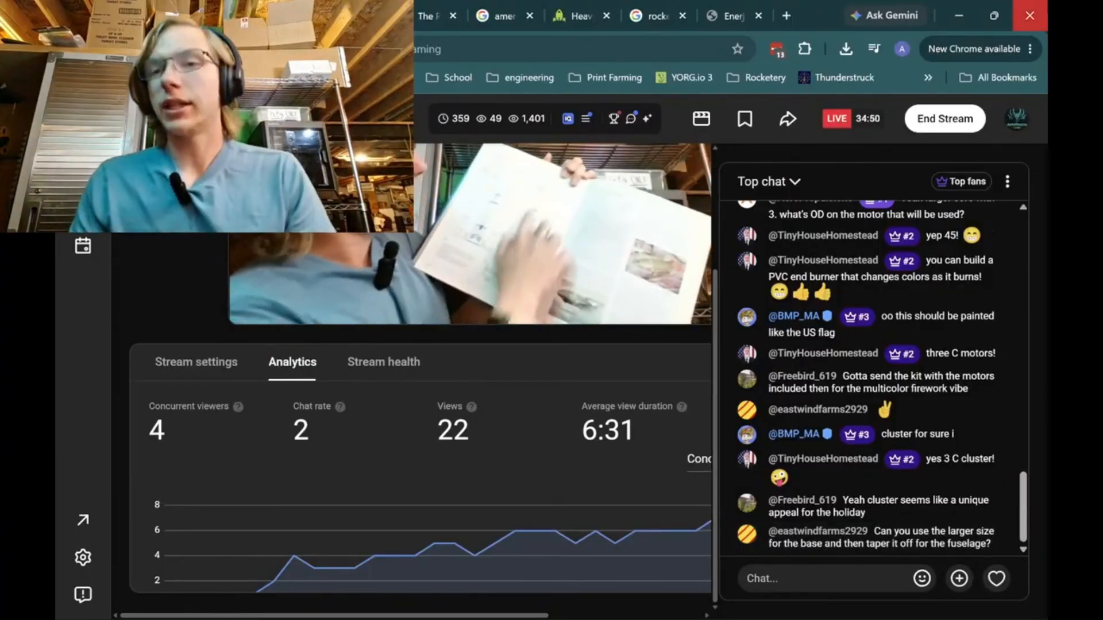
click(956, 13)
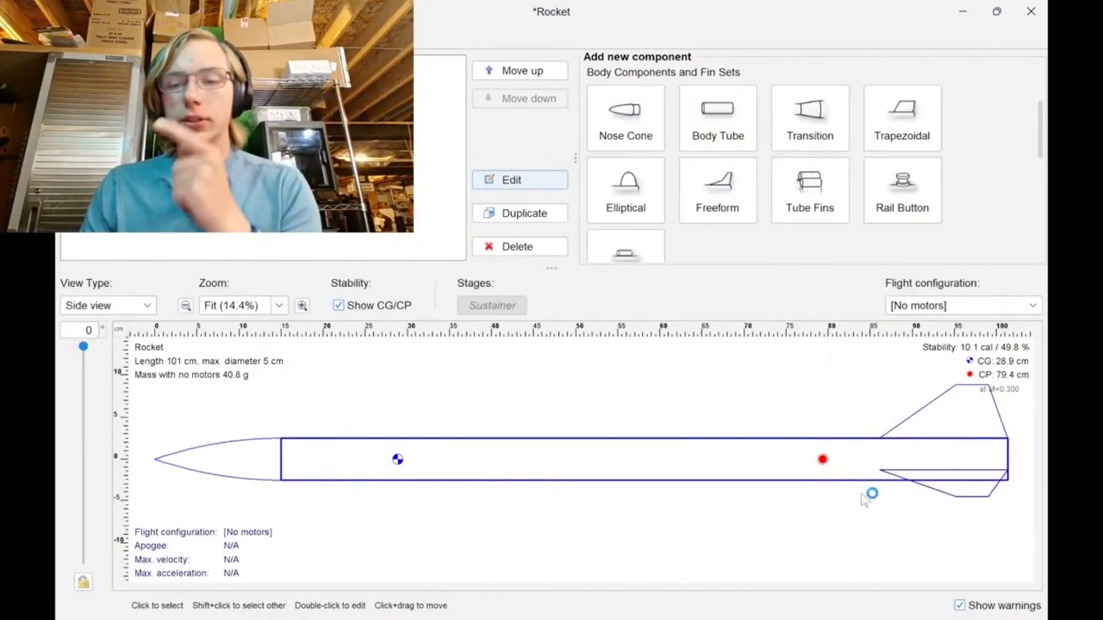
Add a second body tube aft of the existing one with an outer diameter of 7.62 cm.
click(742, 130)
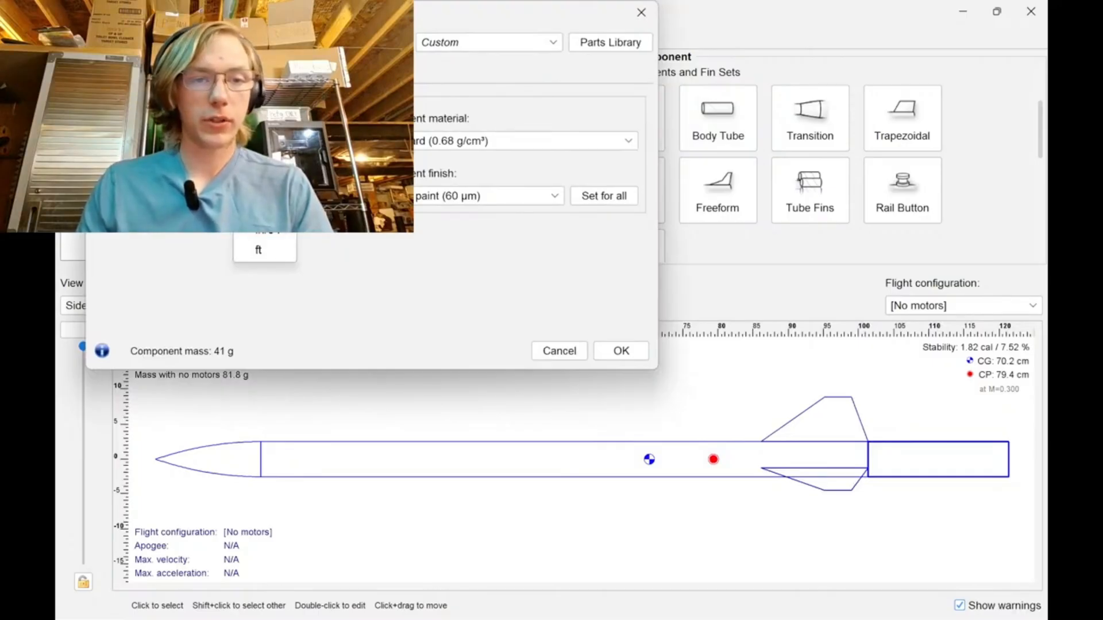
key(Return)
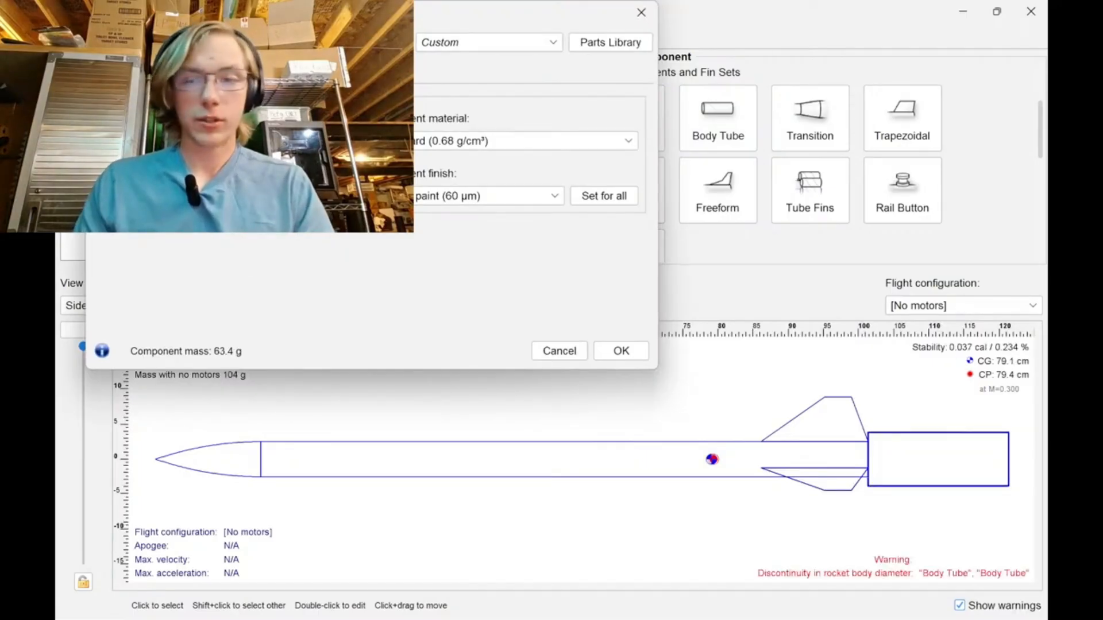
click(610, 352)
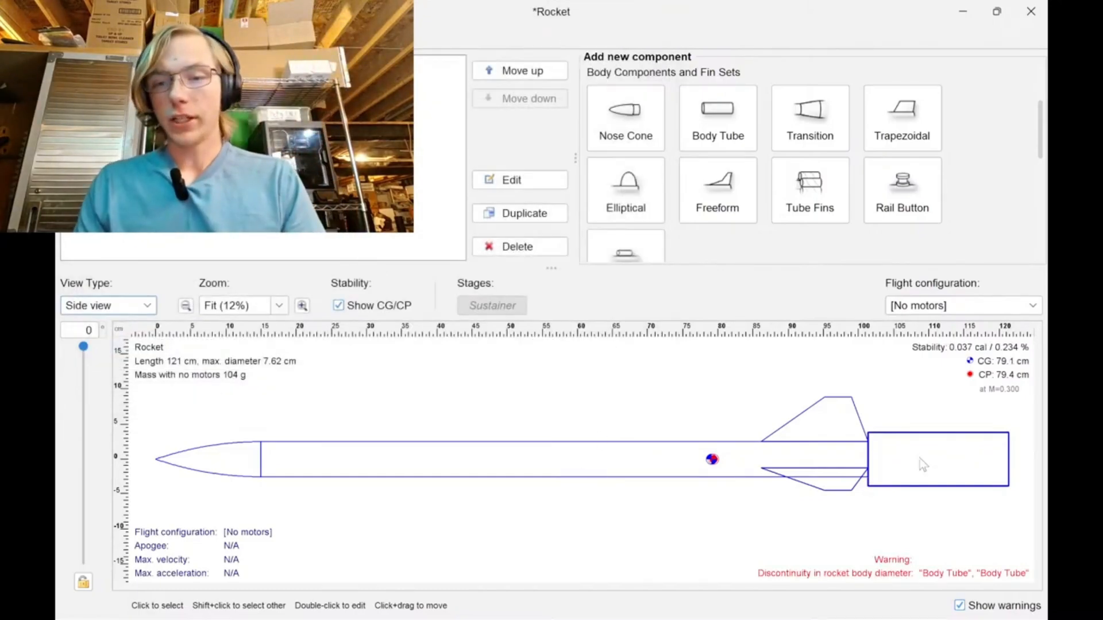
Delete the trapezoidal fin set from the forward body tube.
click(816, 426)
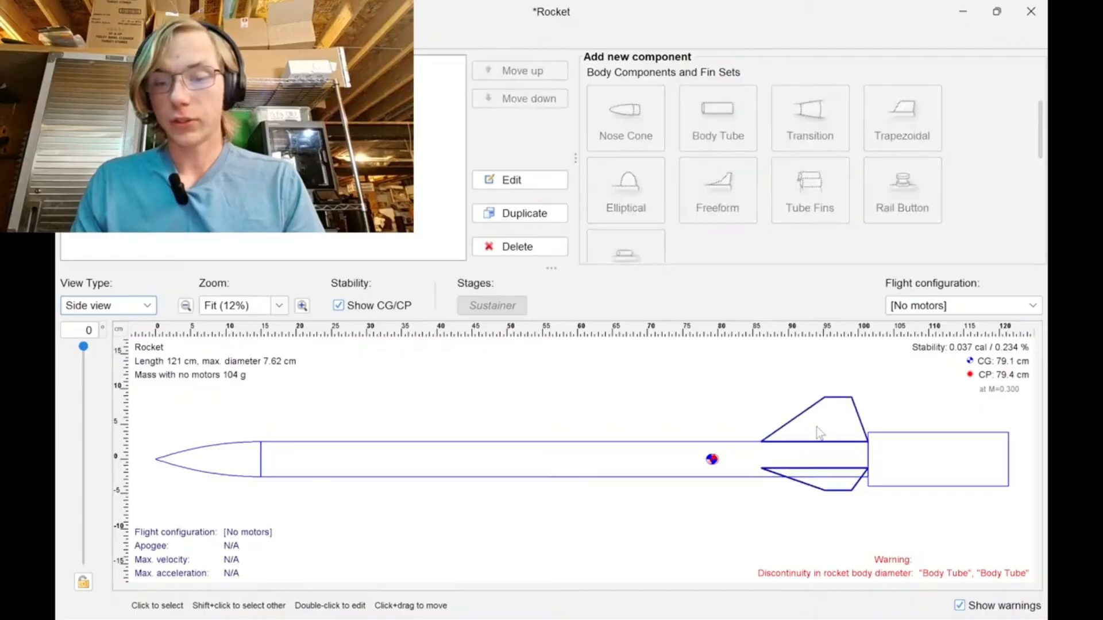
key(Delete)
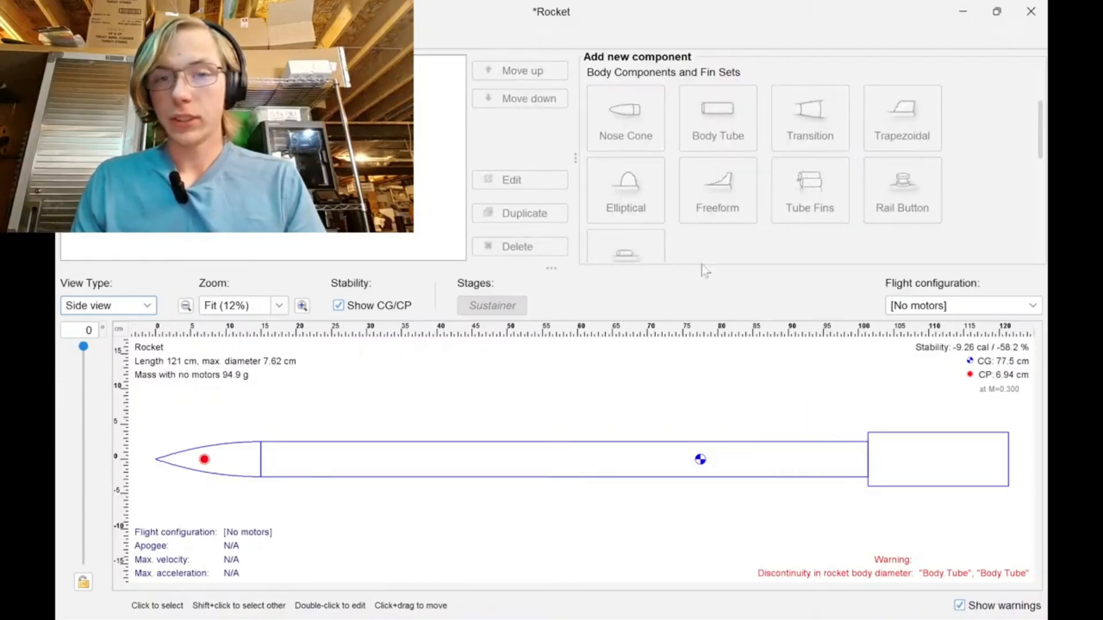
Insert a transition with its default settings between the forward and aft body tubes.
scroll(710, 199, down, 5)
scroll(710, 199, up, 3)
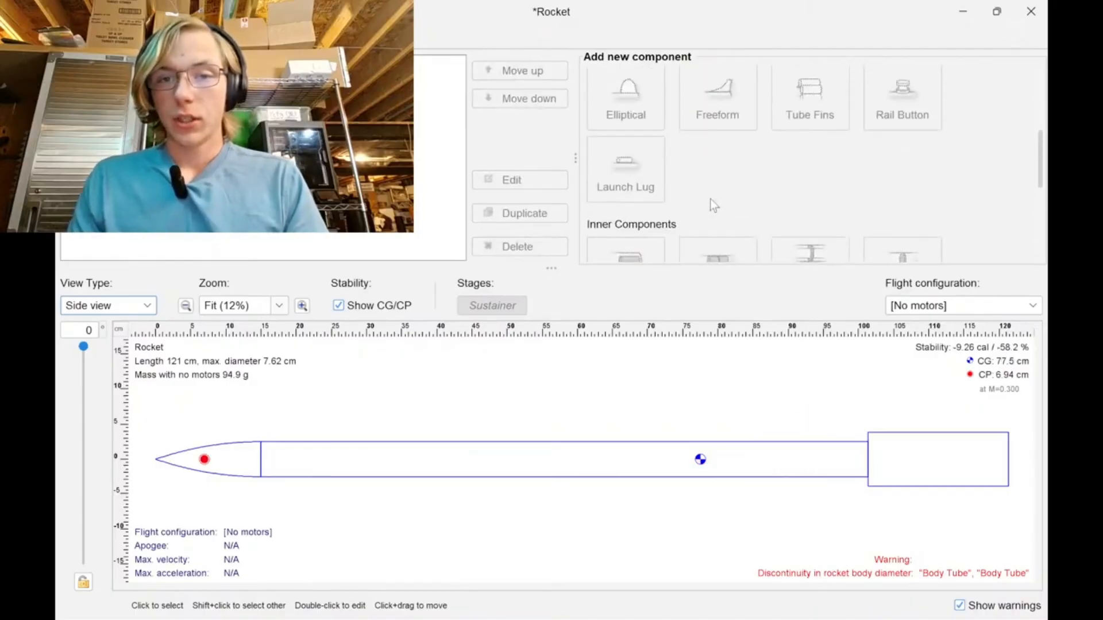
scroll(710, 199, up, 2)
click(760, 457)
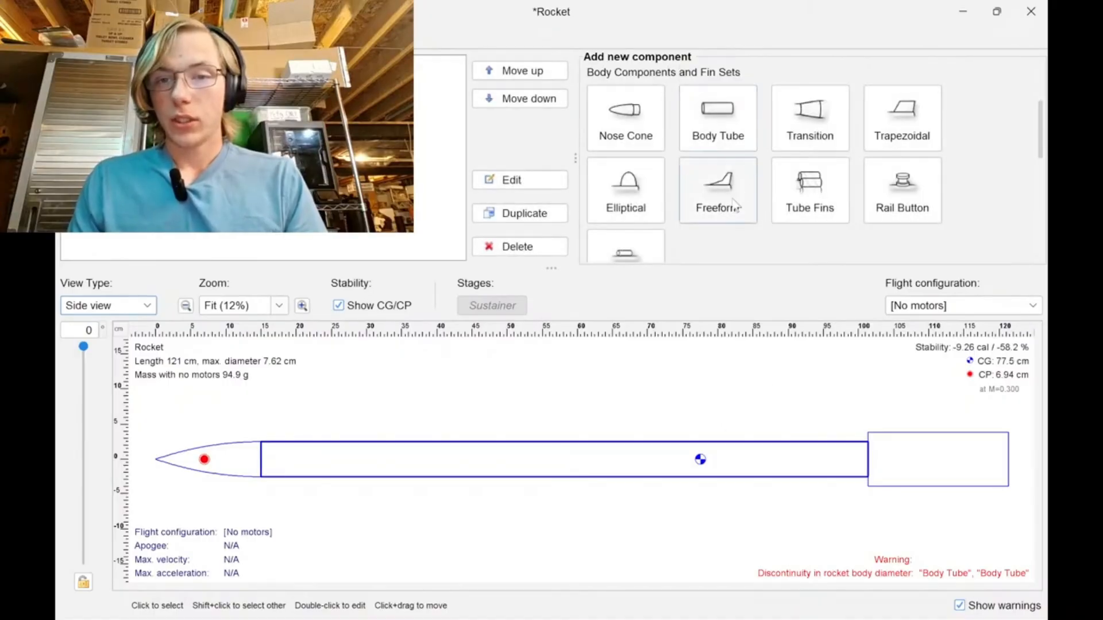
scroll(847, 184, down, 5)
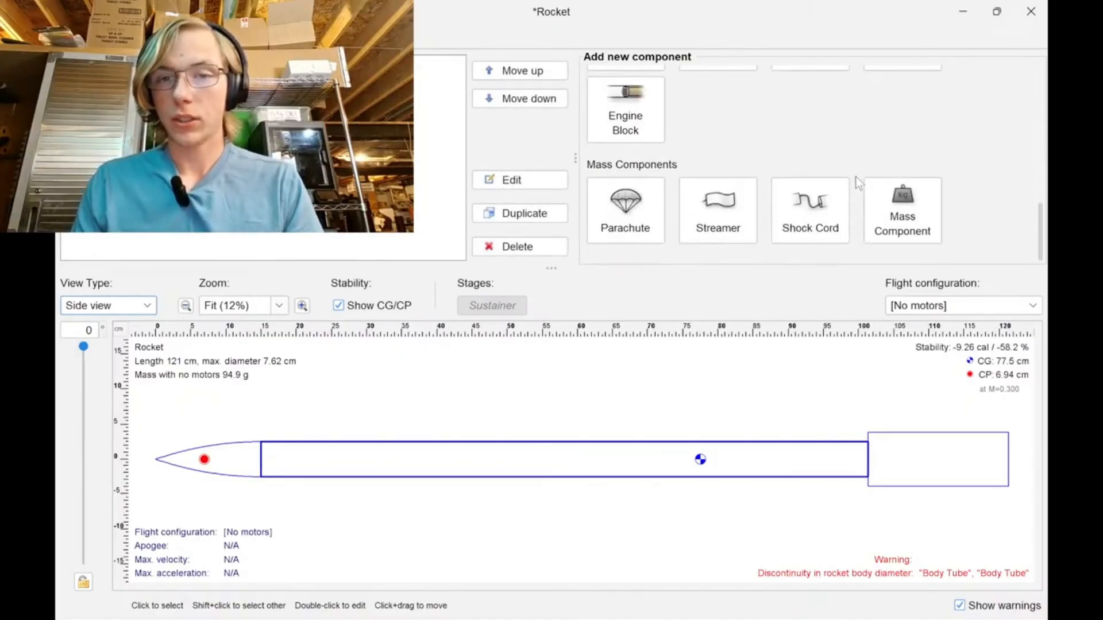
scroll(804, 195, up, 3)
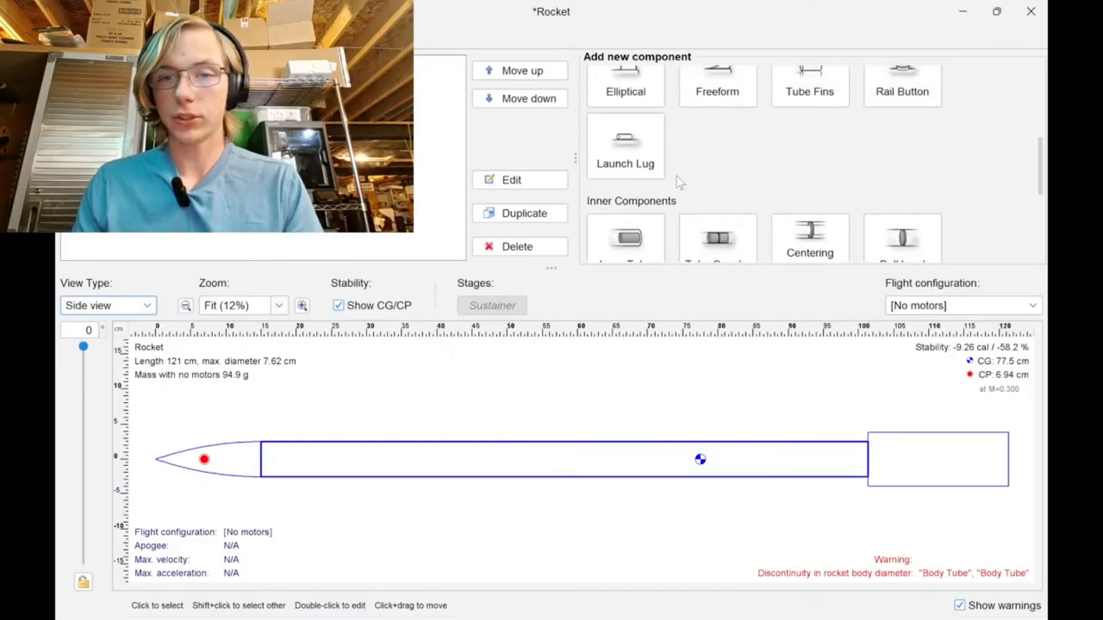
scroll(689, 177, up, 4)
scroll(724, 175, down, 1)
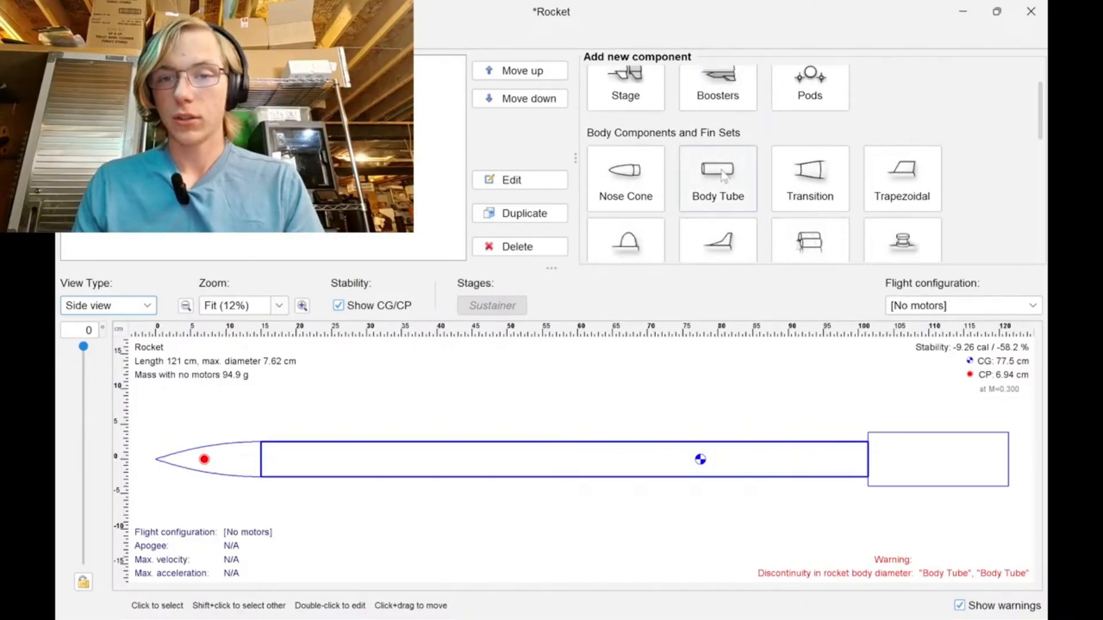
scroll(722, 176, down, 1)
click(810, 161)
click(527, 359)
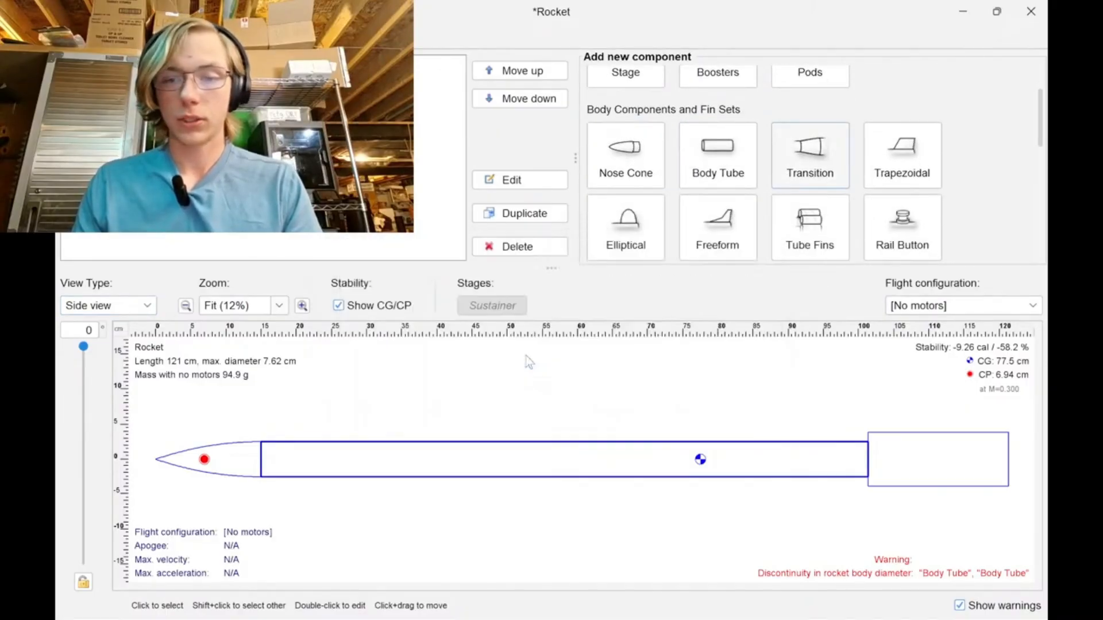
click(652, 352)
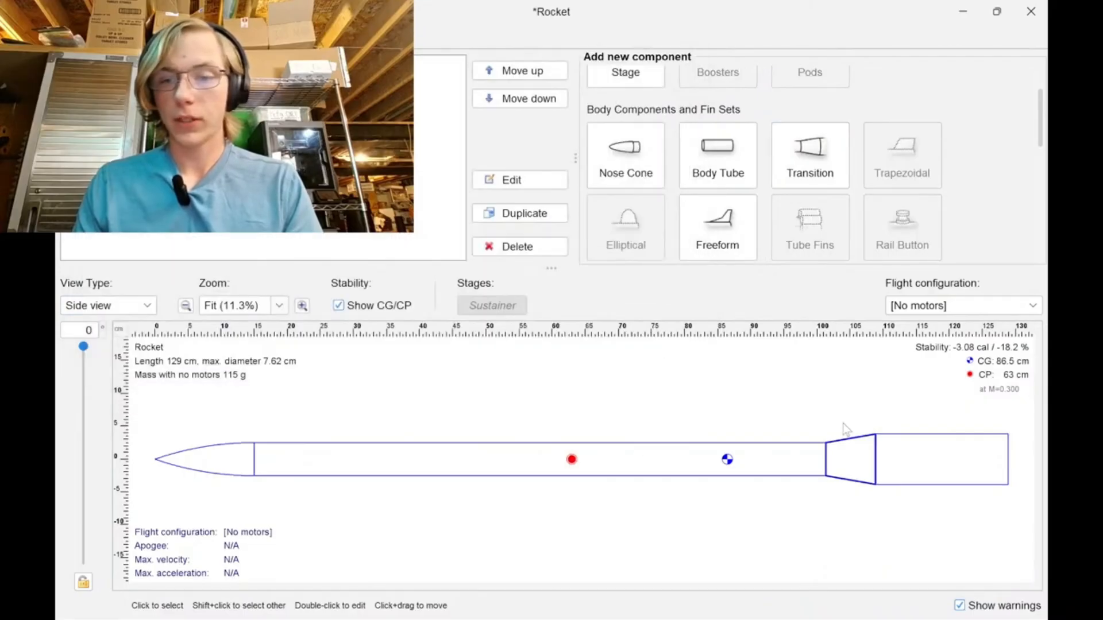
Try the ogive shape on the transition, switch it back to conical and confirm.
double_click(860, 459)
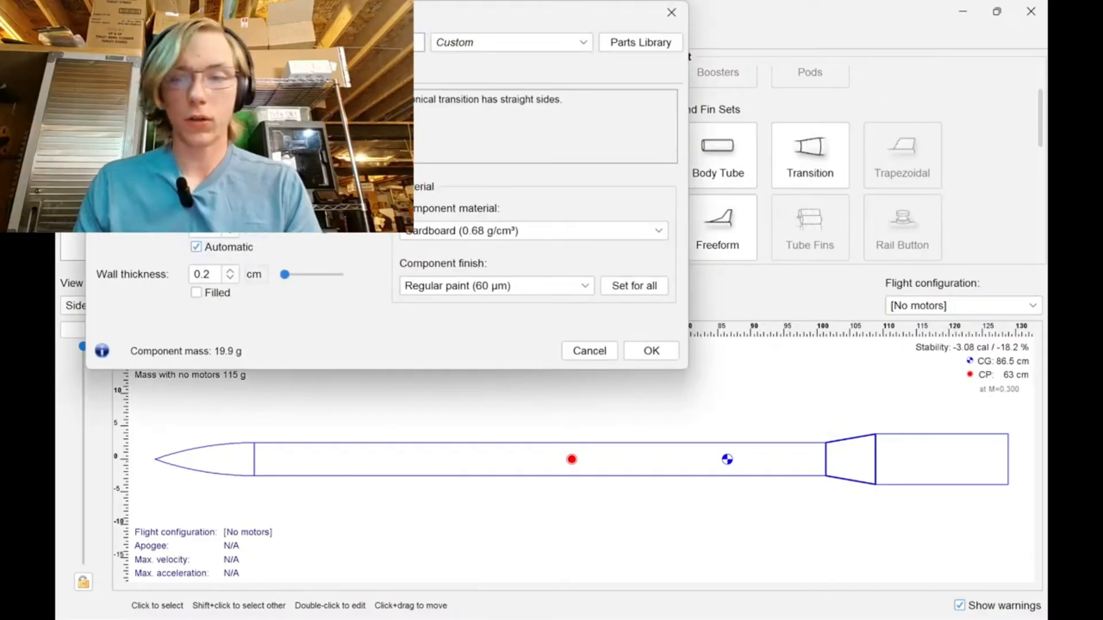
click(241, 131)
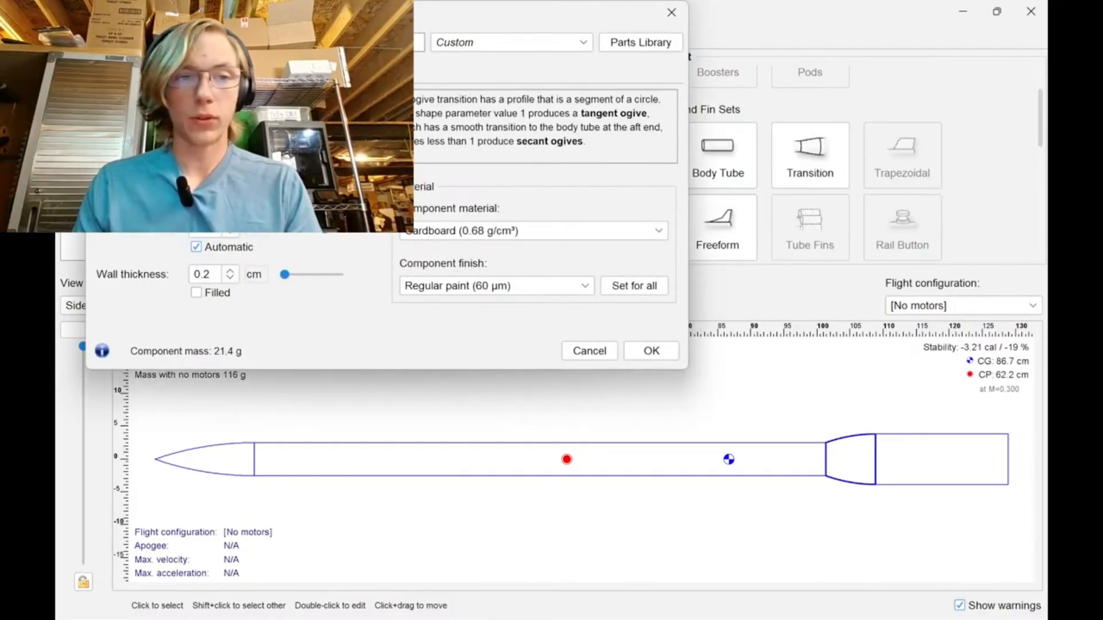
click(242, 117)
click(652, 351)
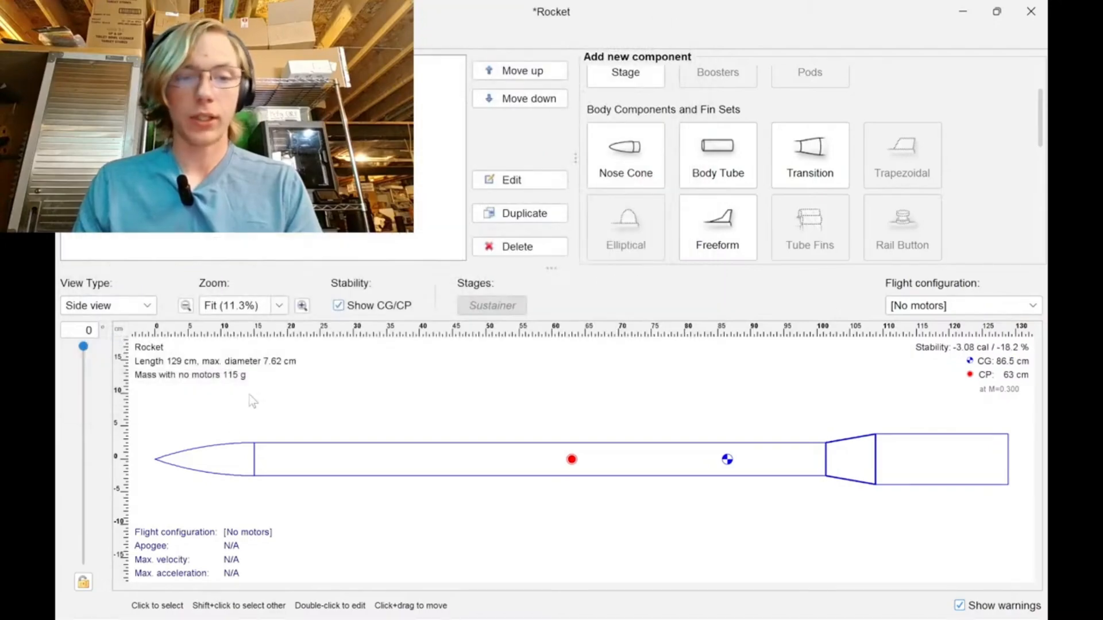
Add an inner tube inside the aft body tube without applying a parts library preset.
click(887, 467)
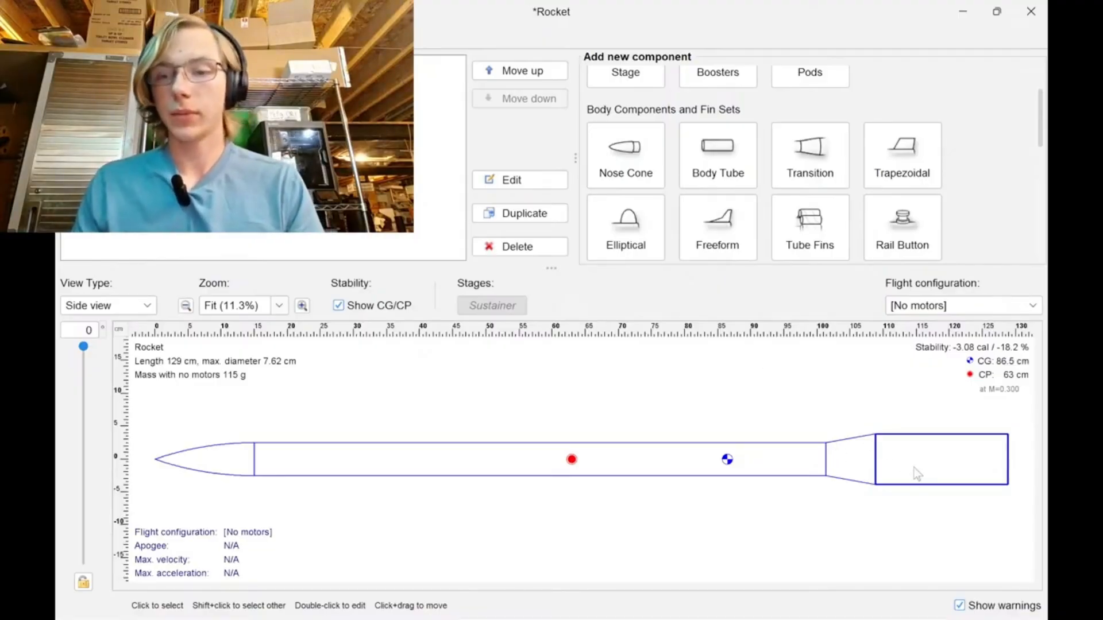
double_click(875, 446)
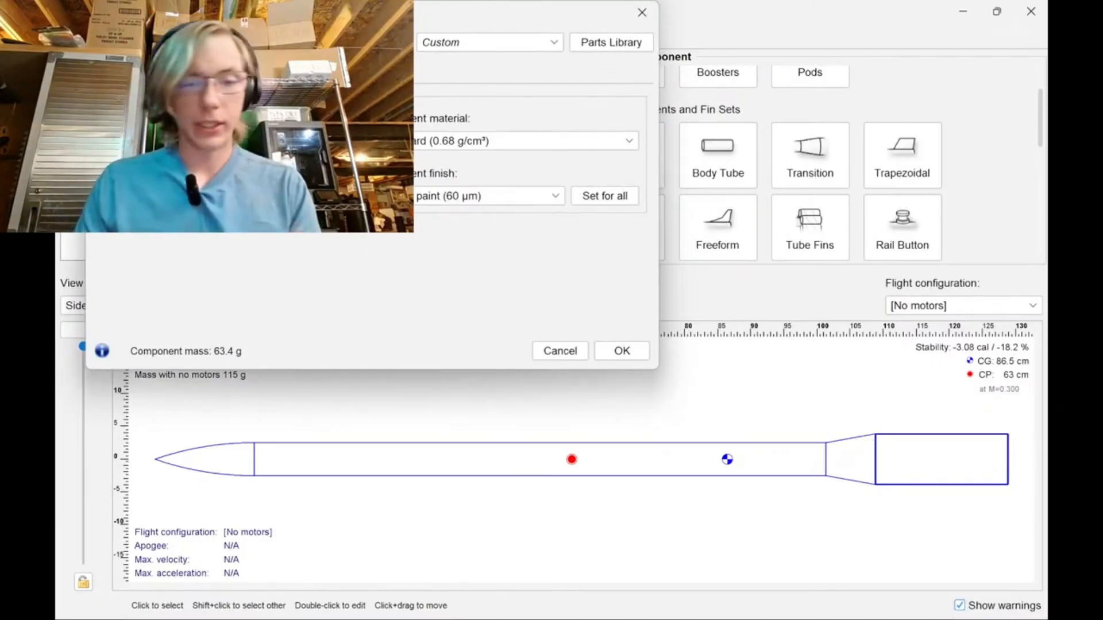
click(566, 352)
scroll(777, 235, down, 3)
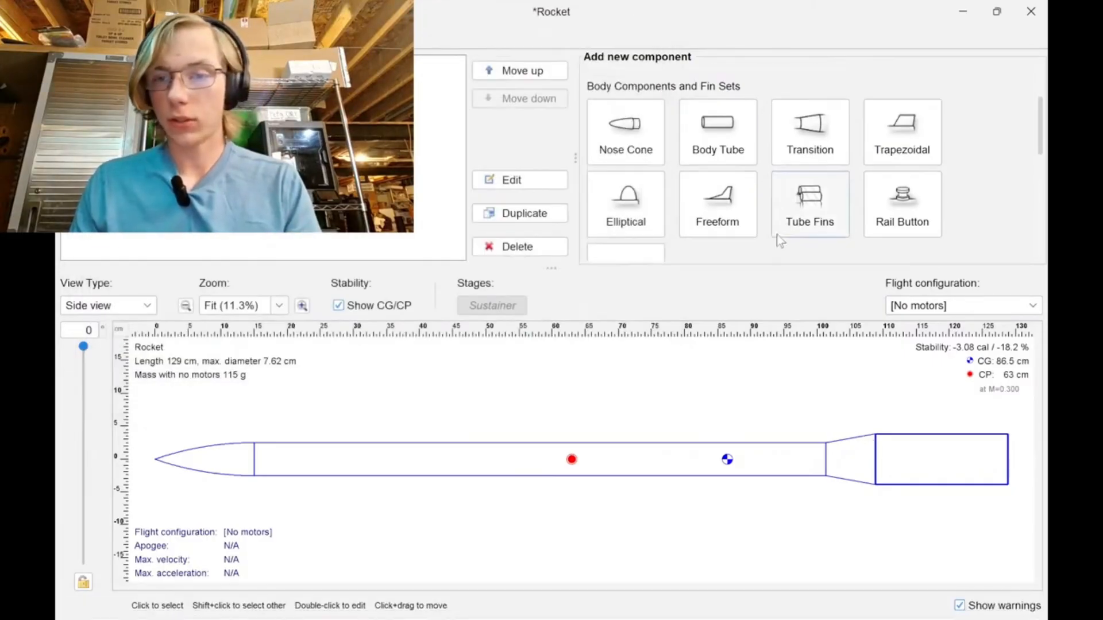
scroll(804, 211, down, 6)
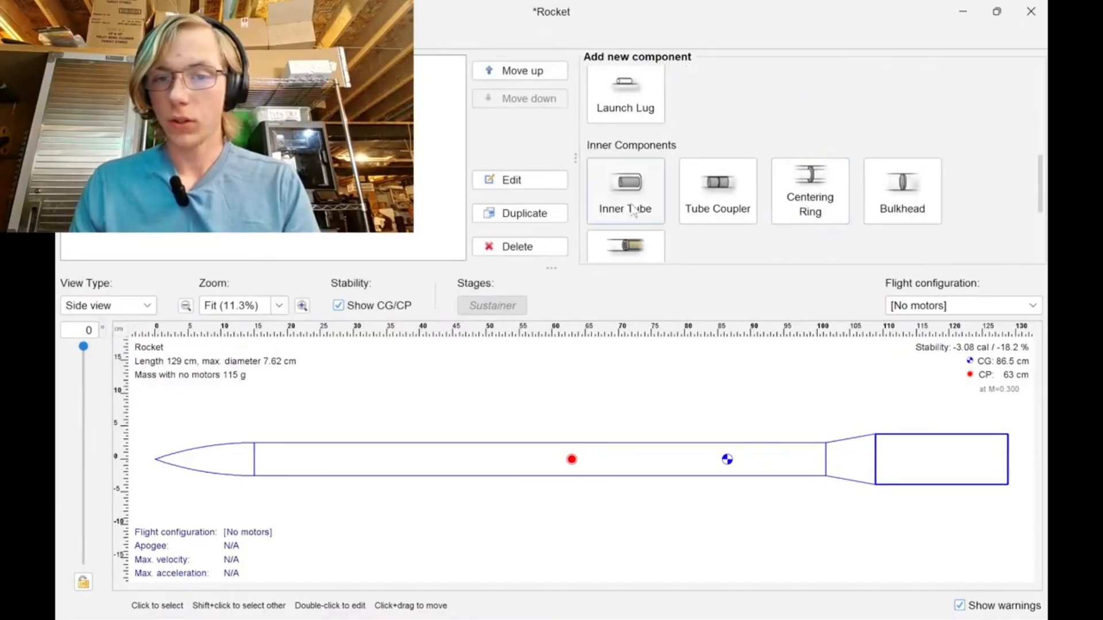
scroll(638, 210, down, 4)
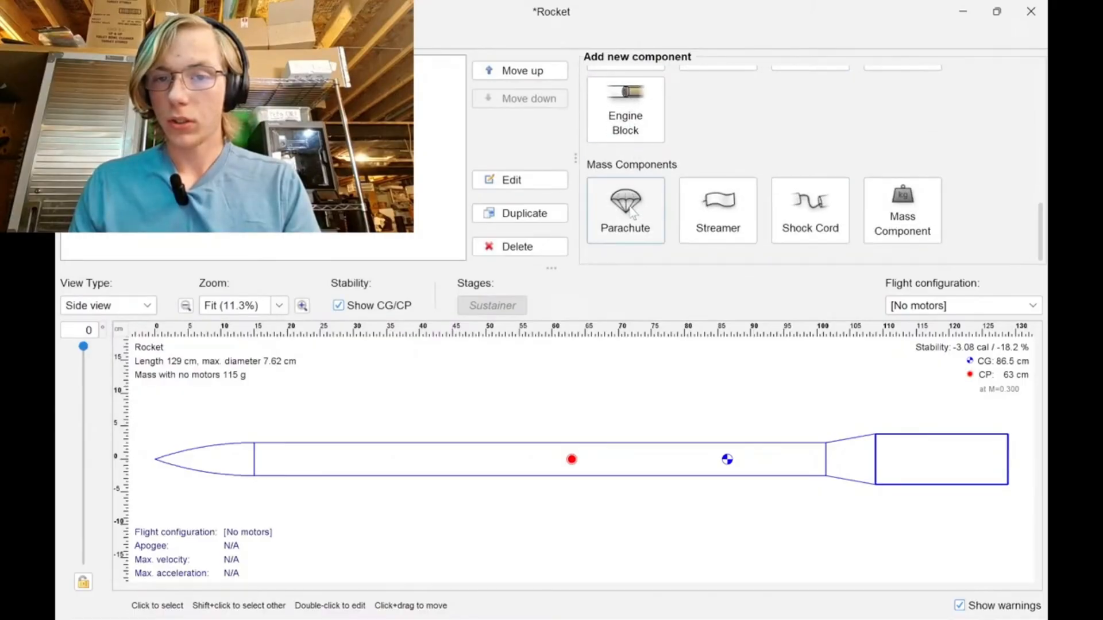
scroll(631, 213, up, 4)
click(628, 201)
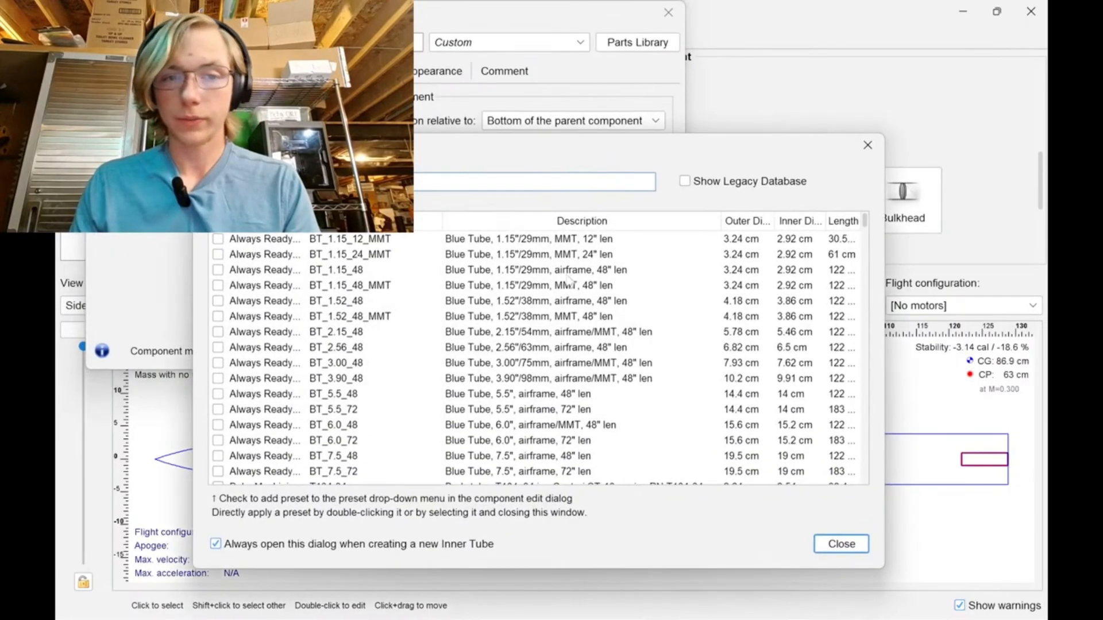
click(842, 544)
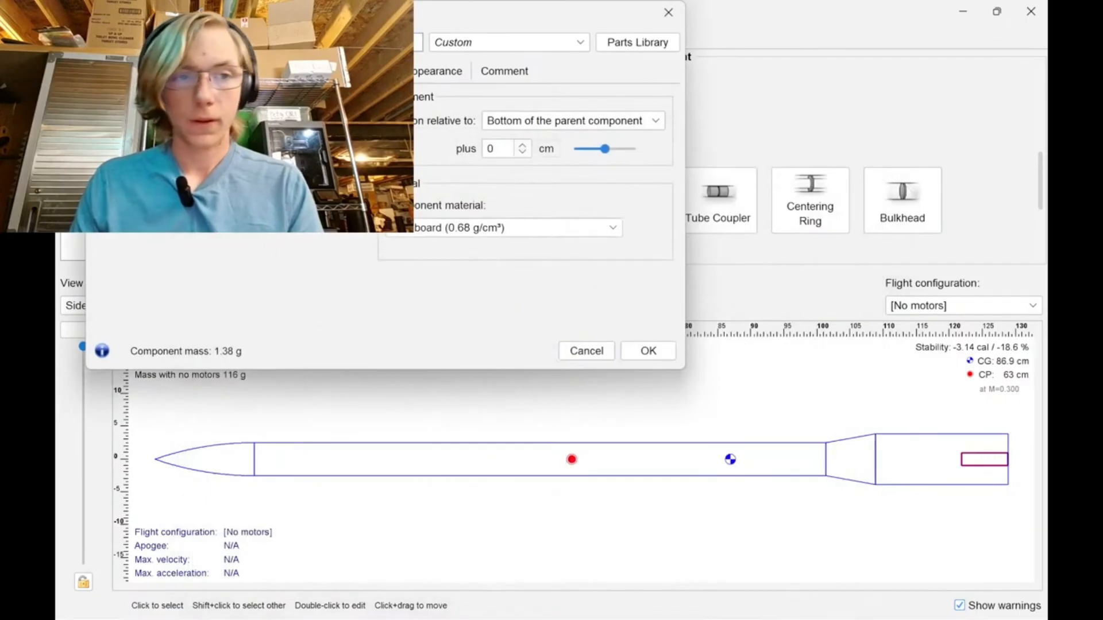
Arrange the inner tube as a three-tube cluster and lengthen the tubes to about 15 cm.
click(171, 71)
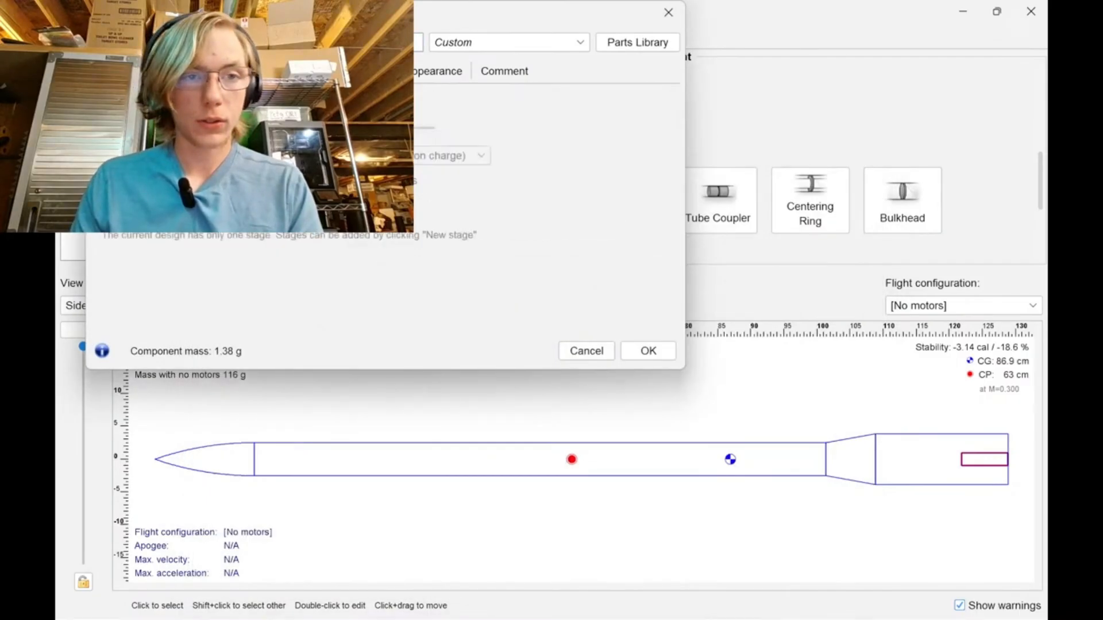
click(222, 72)
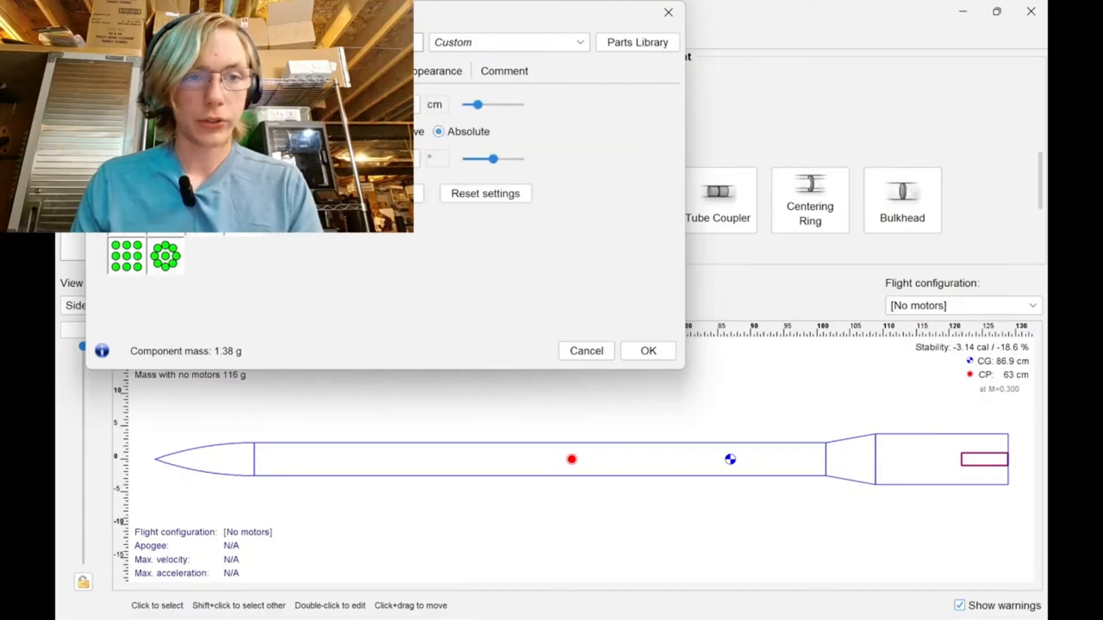
click(127, 179)
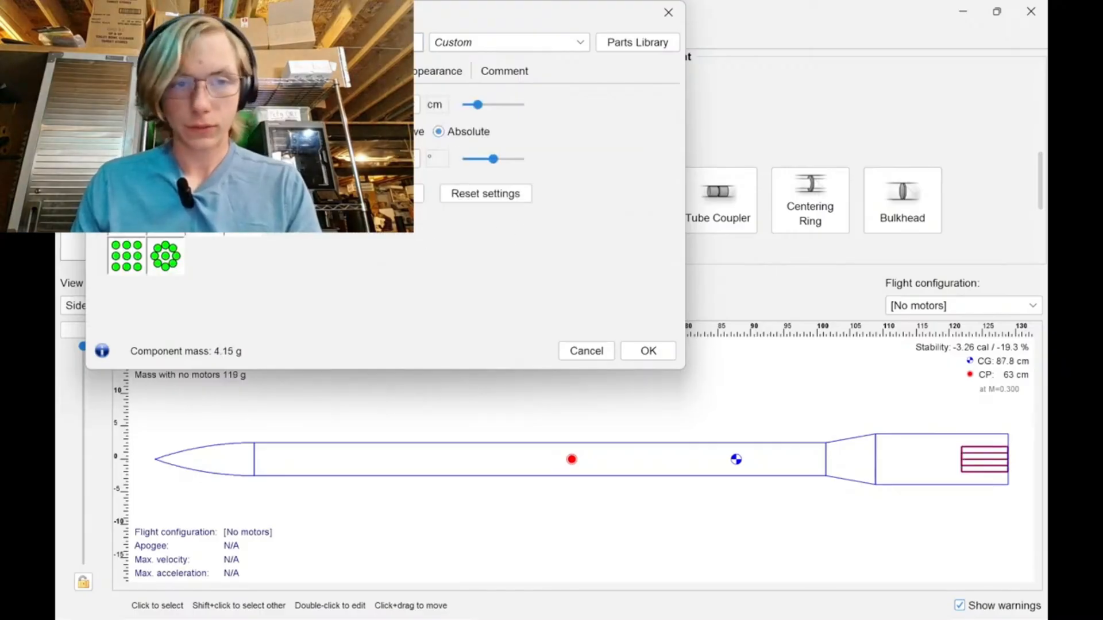
click(120, 71)
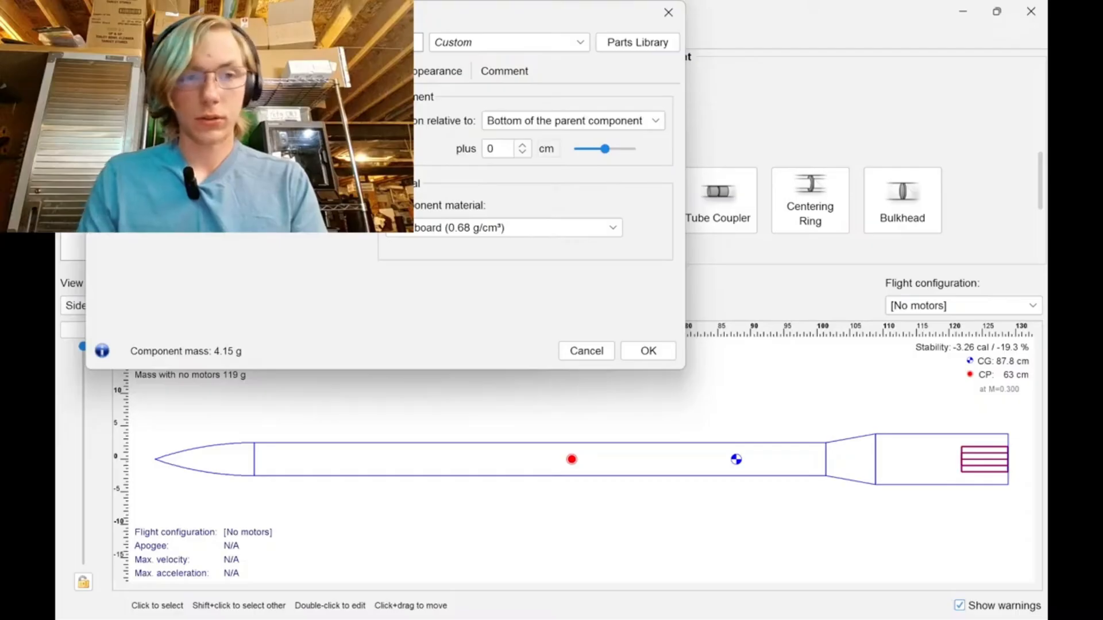
key(Return)
Switch to the browser and open the Cardboard Airframes product from LOC Precision's components catalogue.
key(alt+Tab)
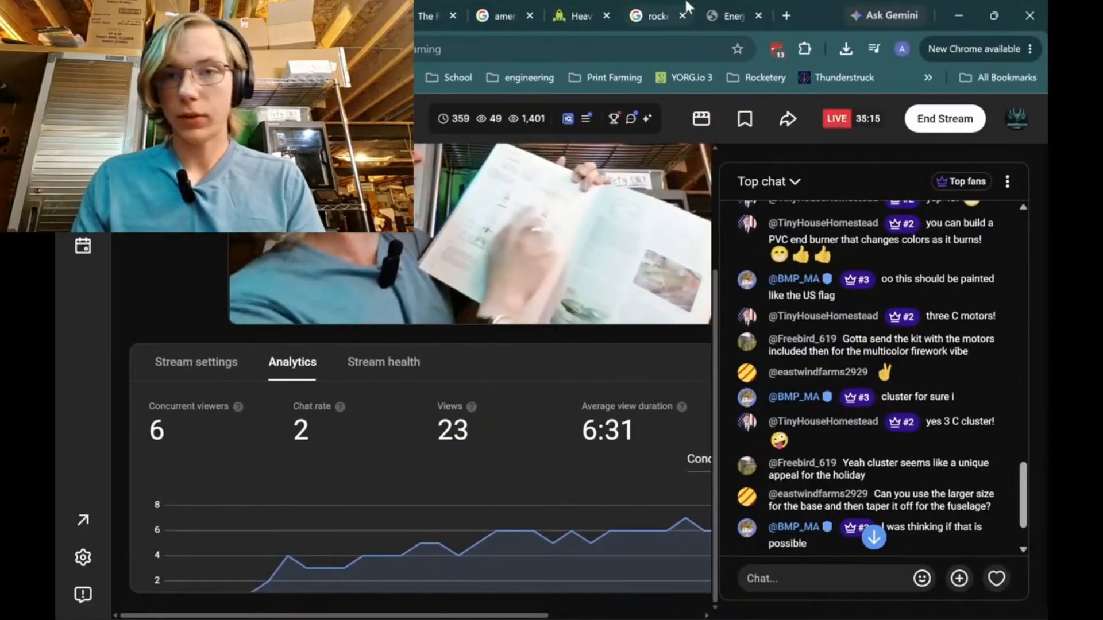
click(713, 7)
click(560, 9)
scroll(439, 245, up, 1)
scroll(438, 245, up, 5)
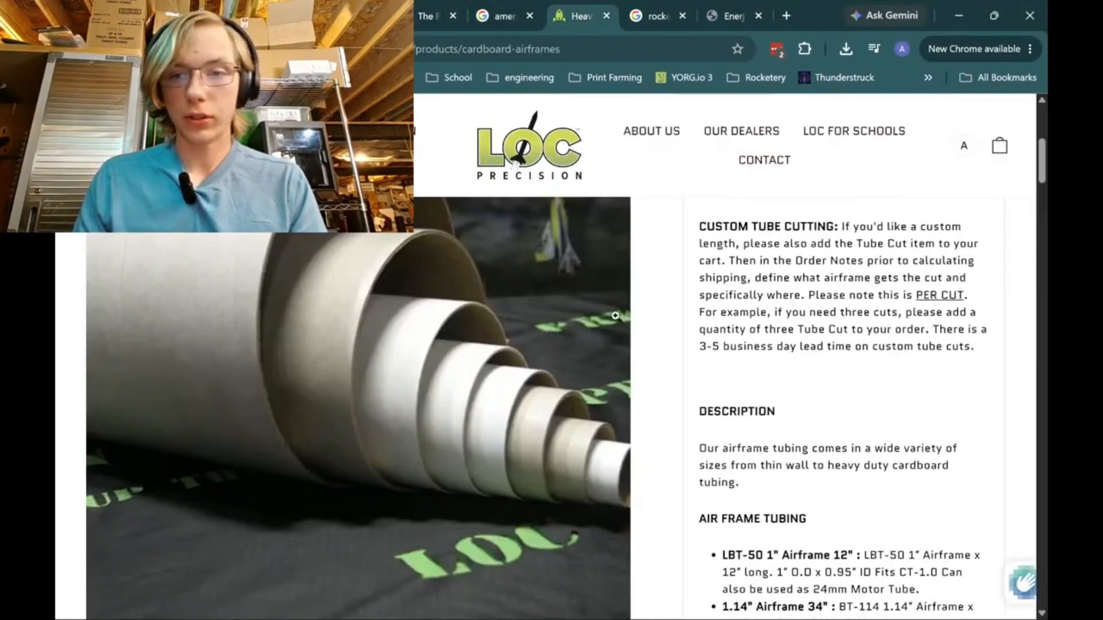
scroll(670, 325, down, 15)
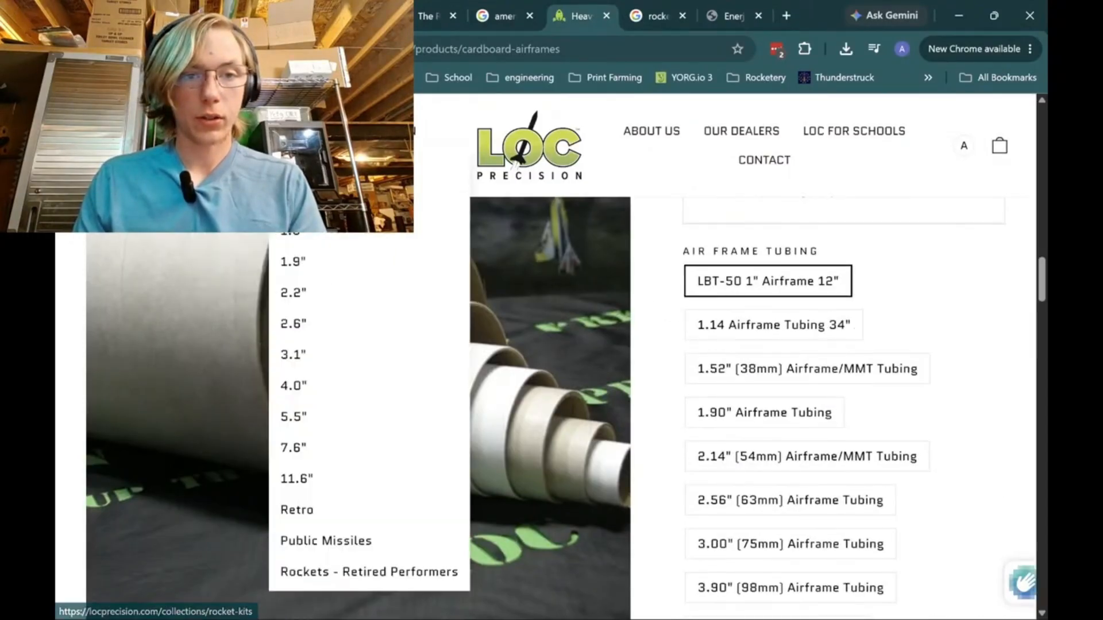
click(242, 200)
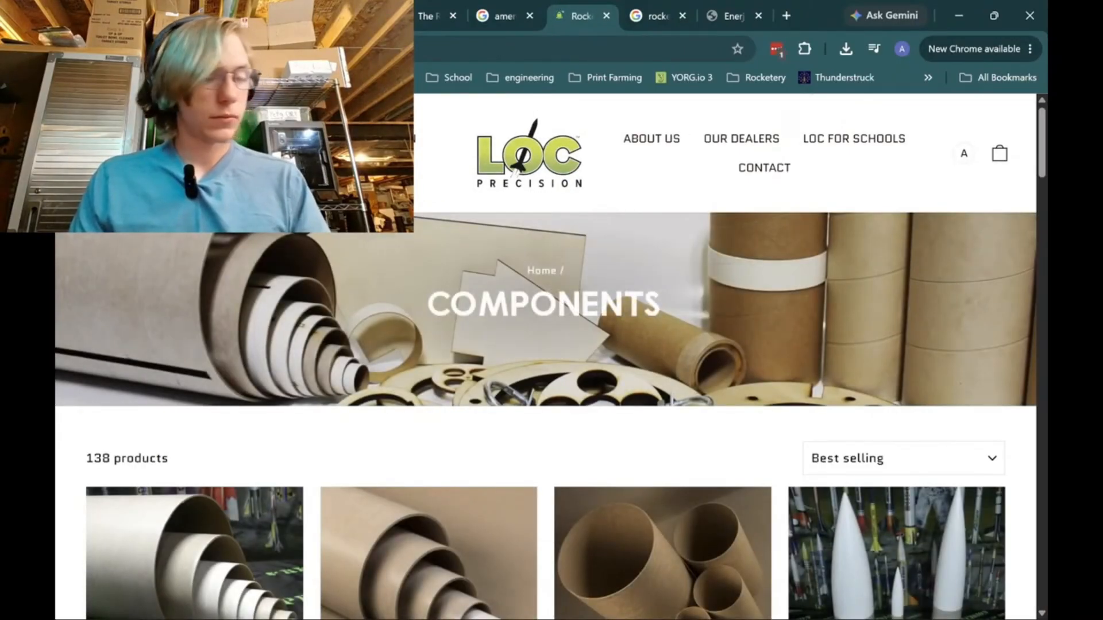
scroll(237, 319, down, 5)
click(237, 319)
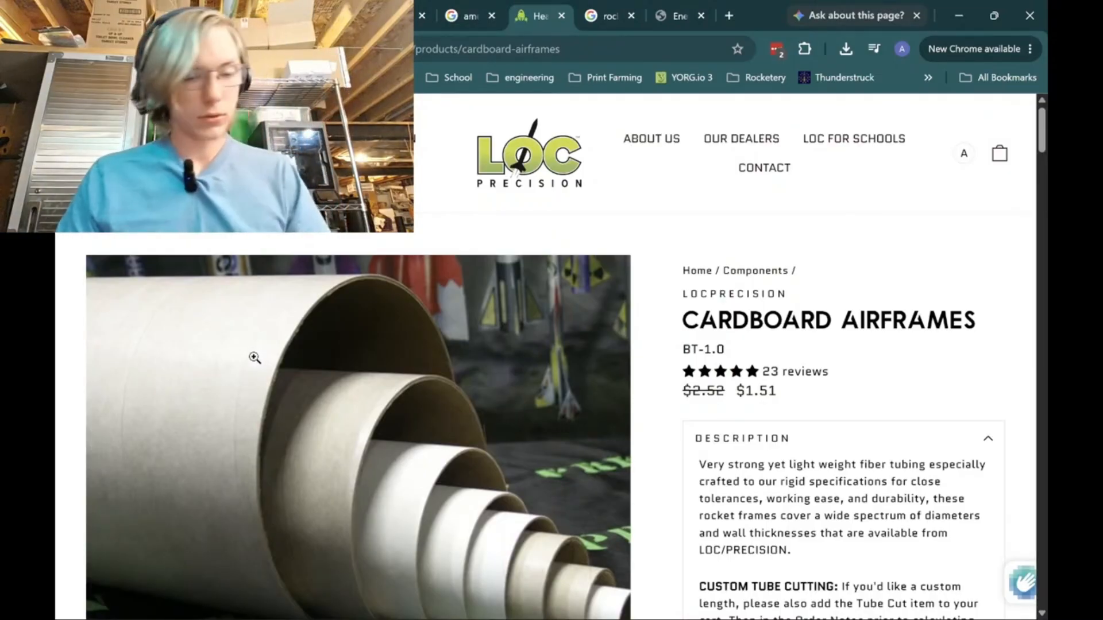
Examine the dimensions and available sizes of the cardboard airframe tubing.
scroll(564, 408, down, 5)
scroll(563, 409, down, 20)
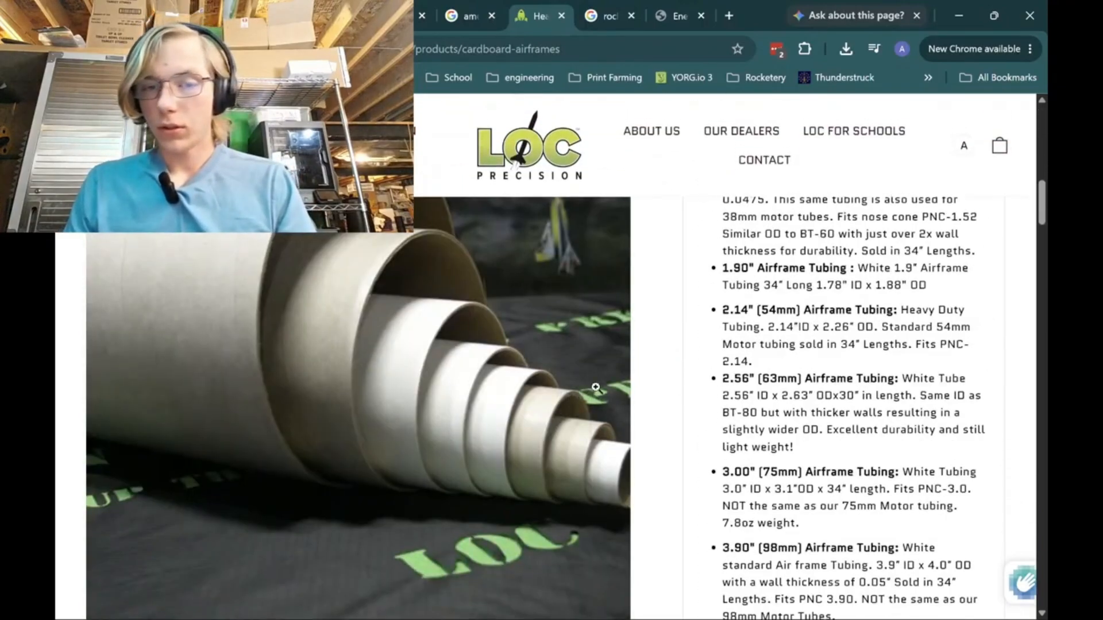
scroll(596, 388, down, 3)
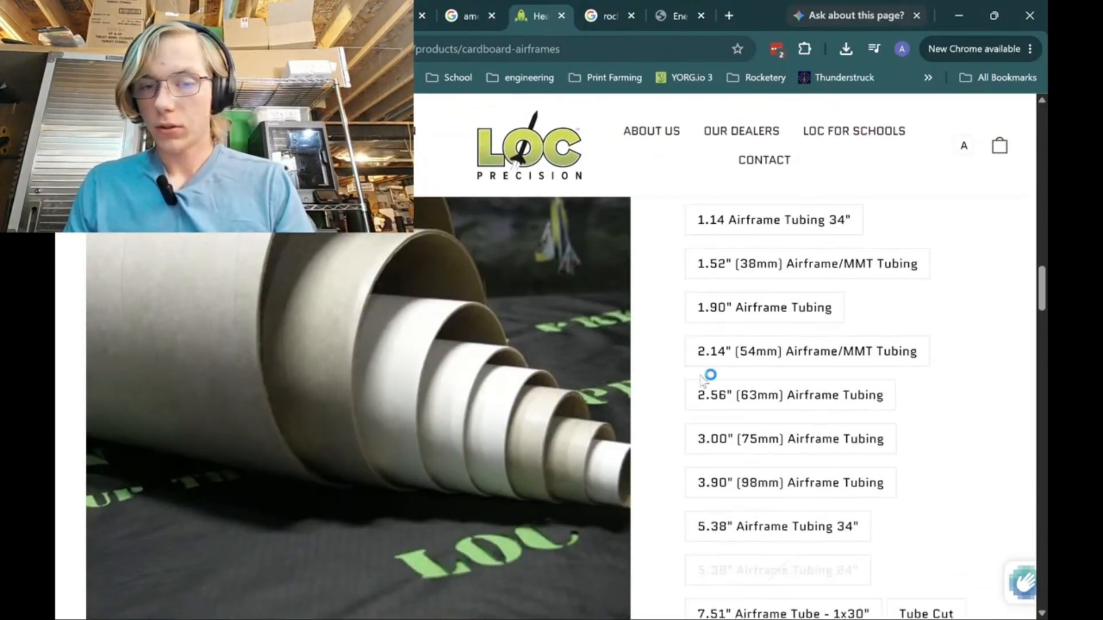
scroll(700, 374, down, 1)
scroll(710, 371, up, 3)
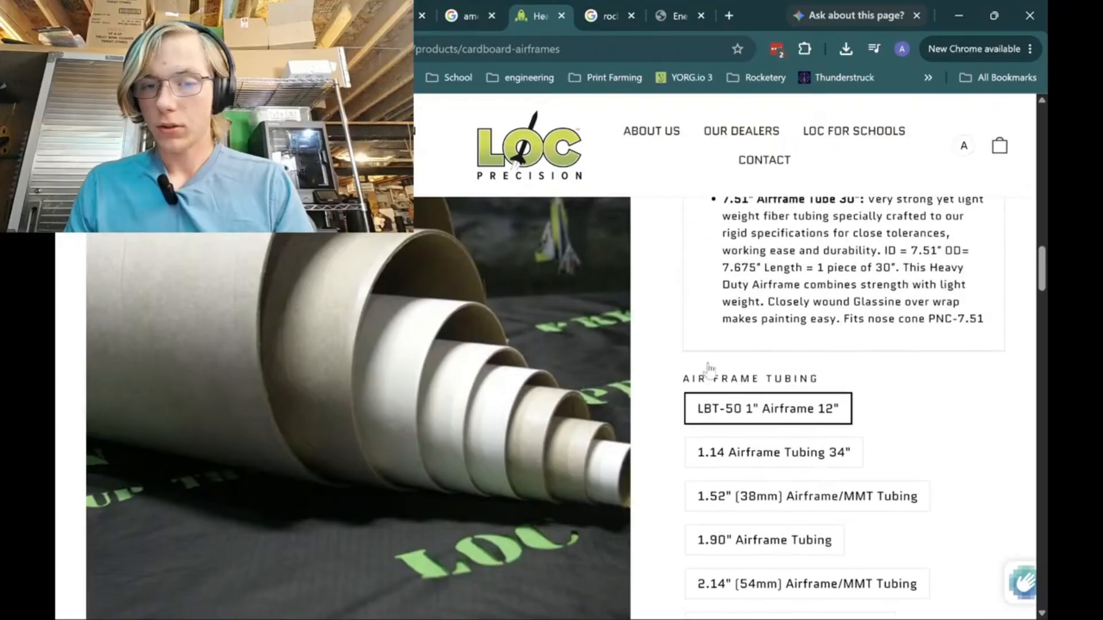
scroll(710, 370, down, 3)
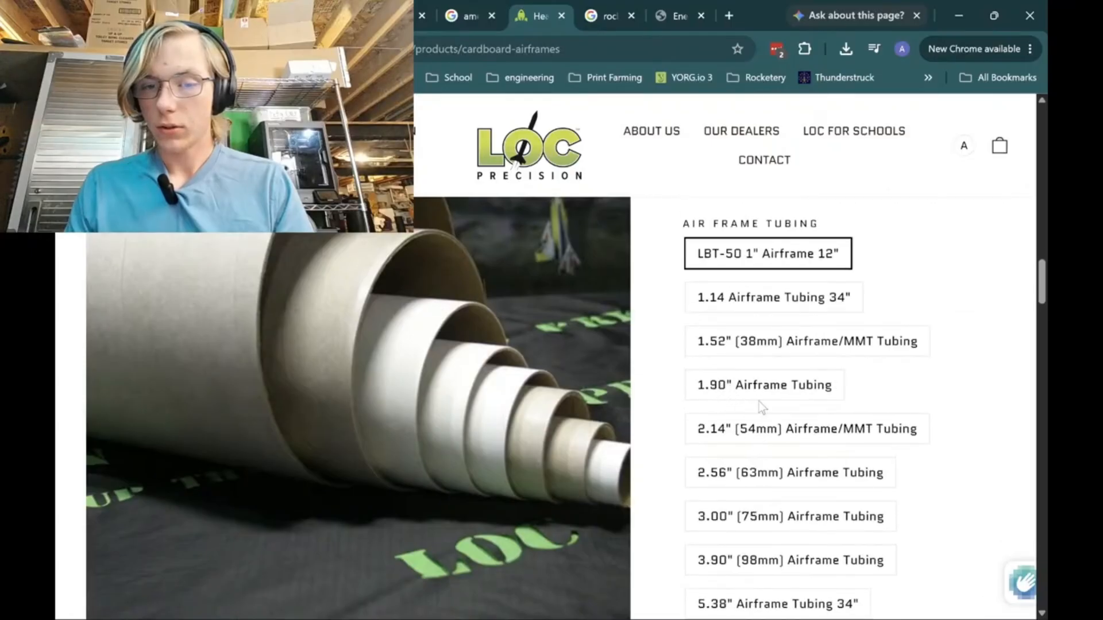
scroll(761, 385, up, 10)
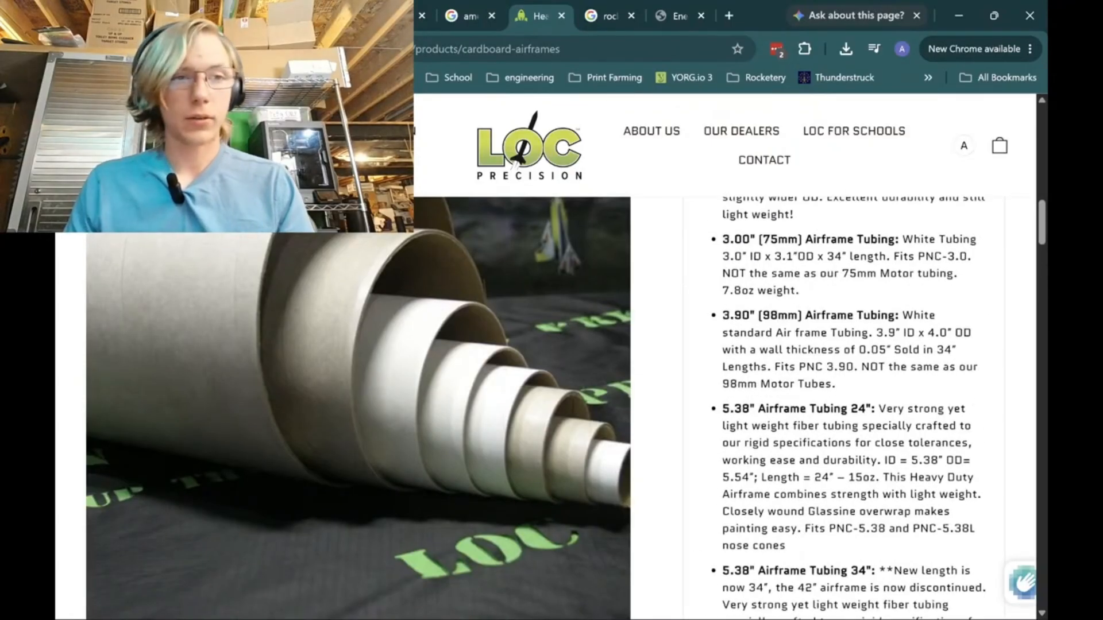
Open the Cardboard Motor Mount Tubing product, review its sizes, select the 29mm x 6" motor tube and close the page.
key(alt+Left)
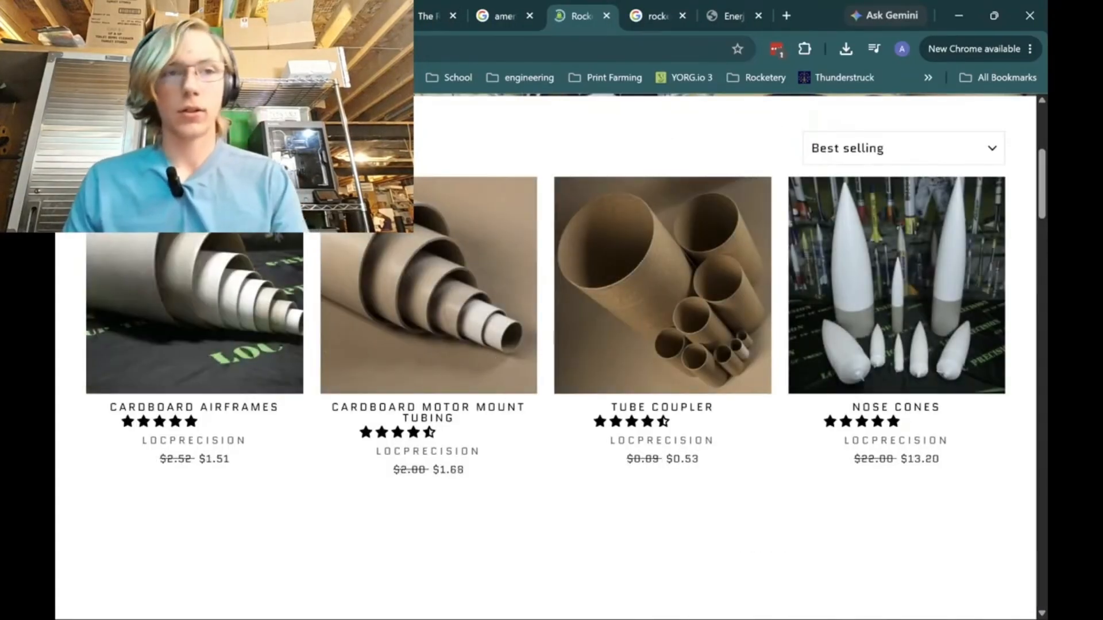
click(241, 16)
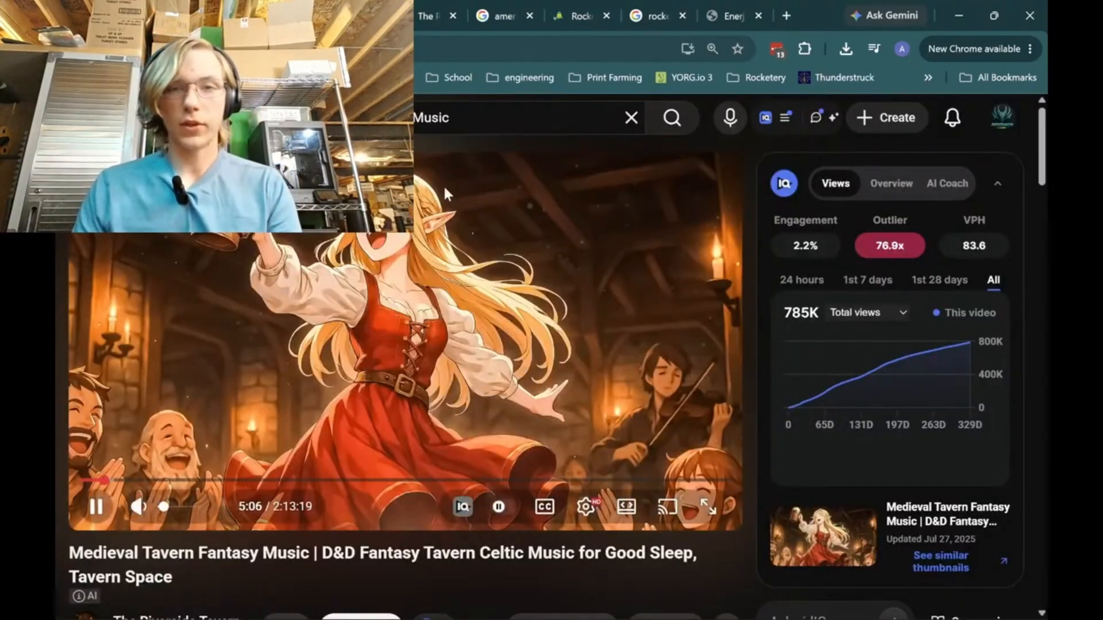
click(580, 15)
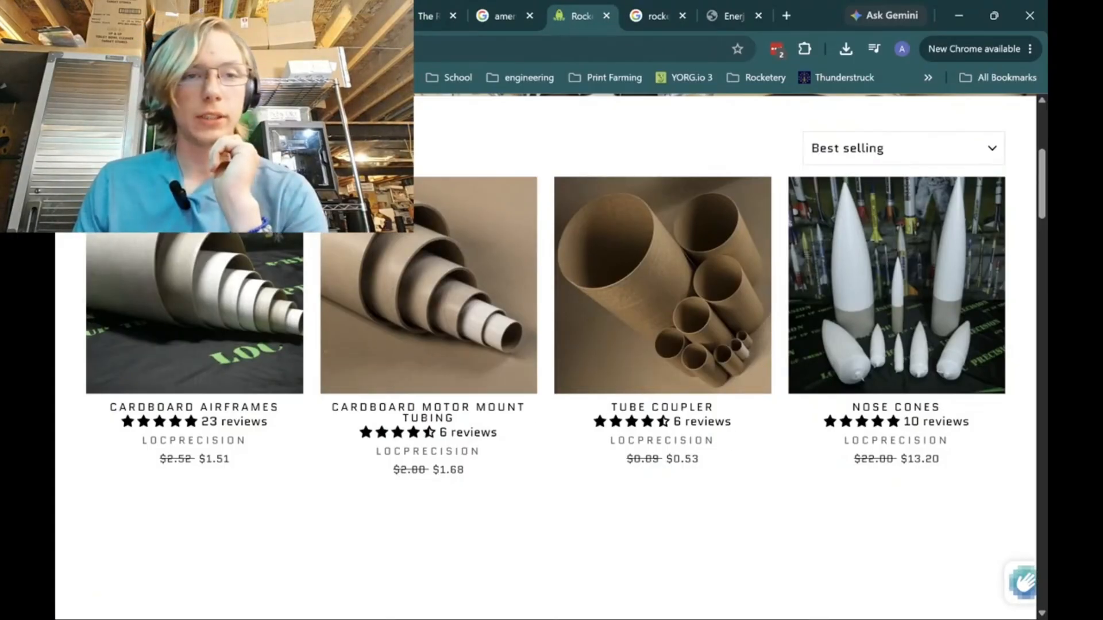
click(491, 345)
scroll(654, 509, down, 5)
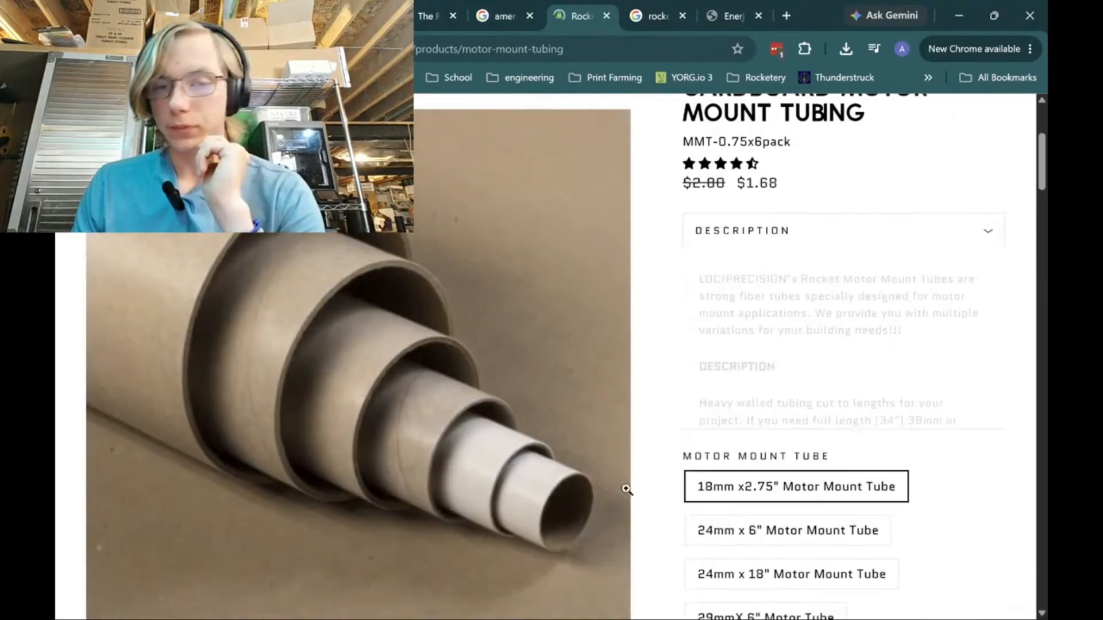
scroll(637, 514, down, 10)
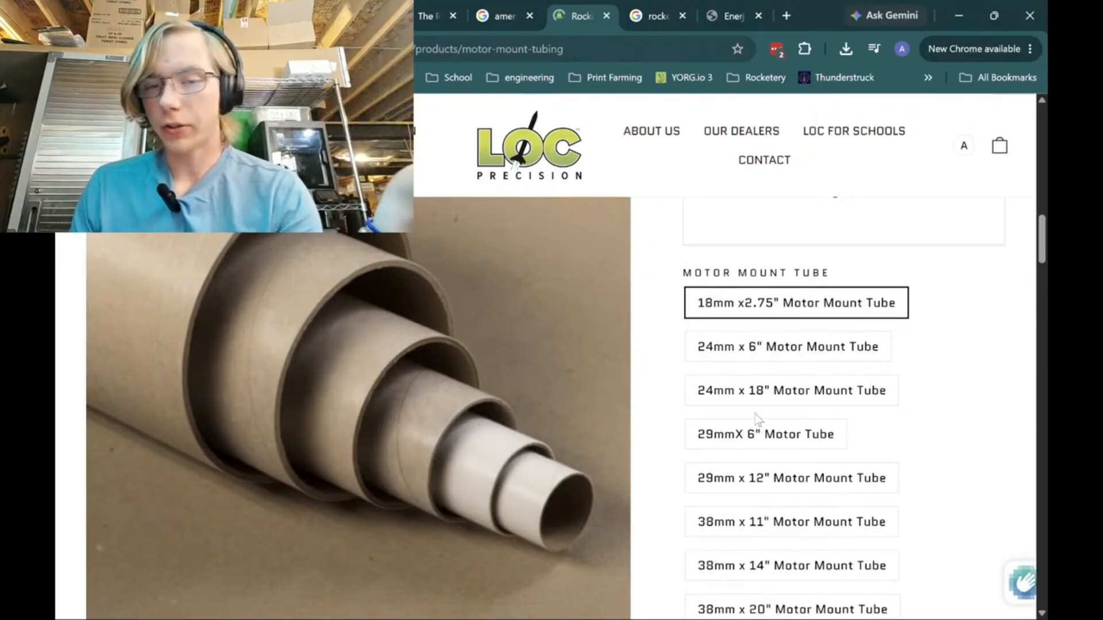
scroll(758, 446, down, 1)
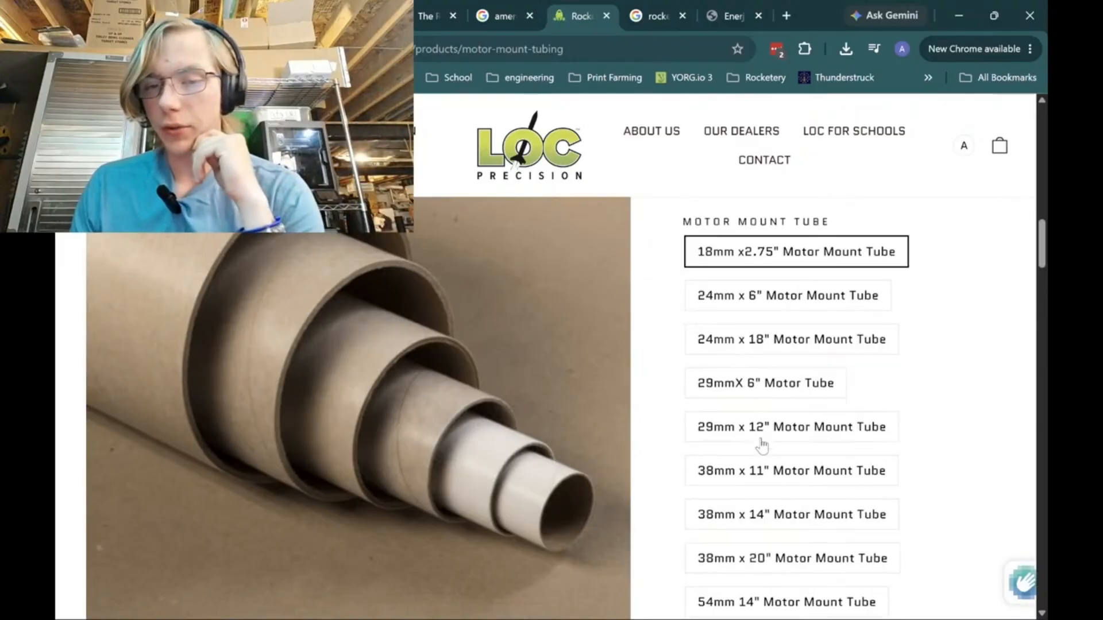
click(770, 390)
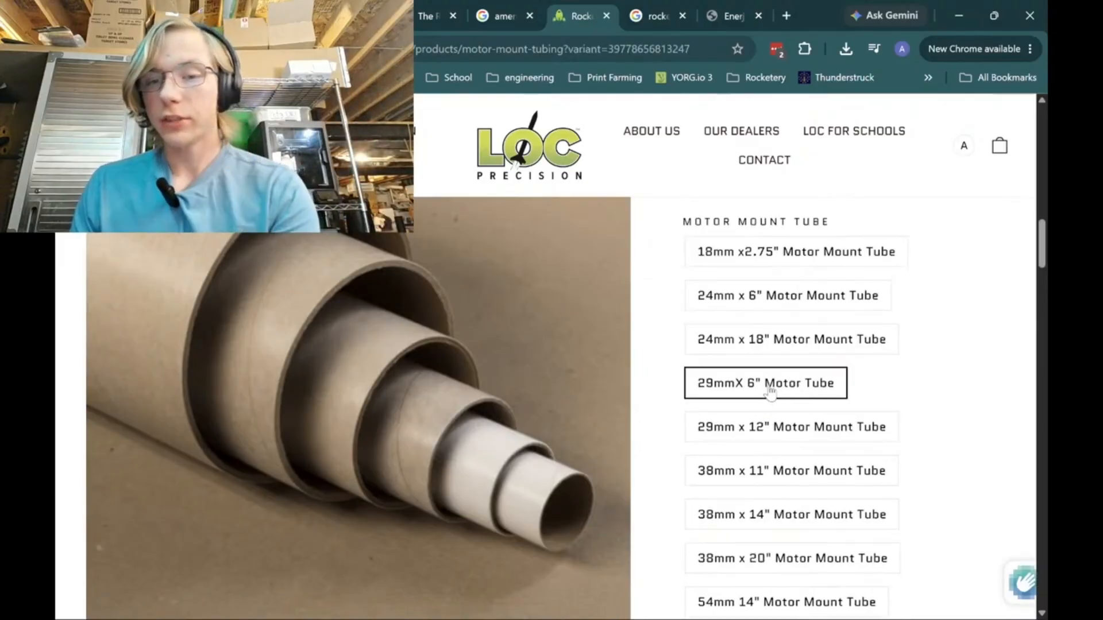
click(607, 16)
Switch back to OpenRocket and change the unit of the inner tube's inner diameter to millimetres.
click(758, 601)
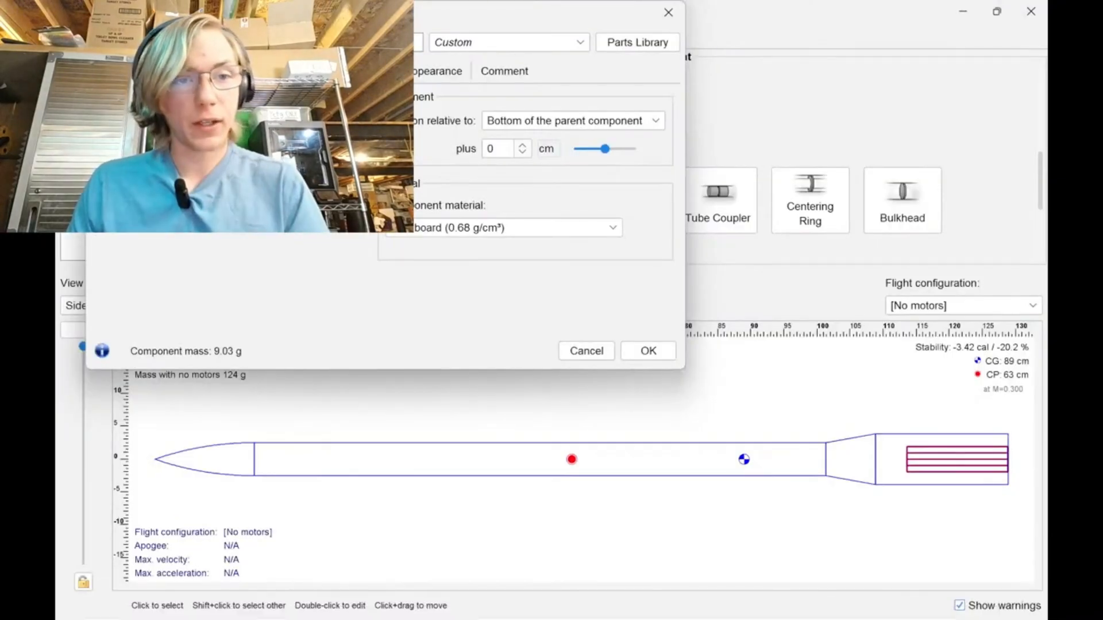
click(244, 156)
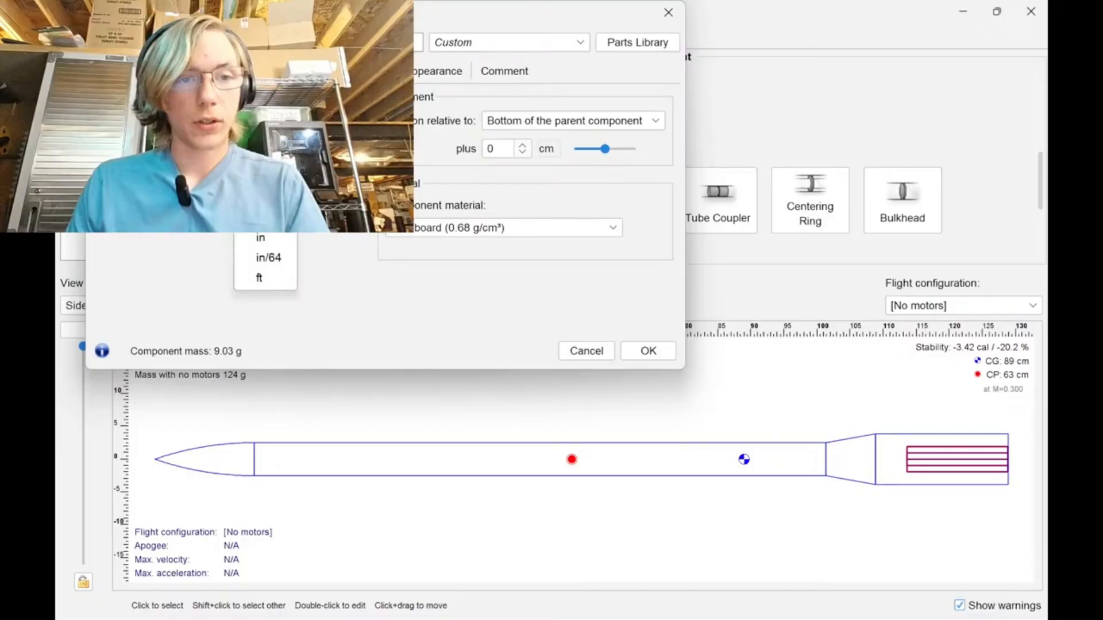
click(273, 236)
click(246, 157)
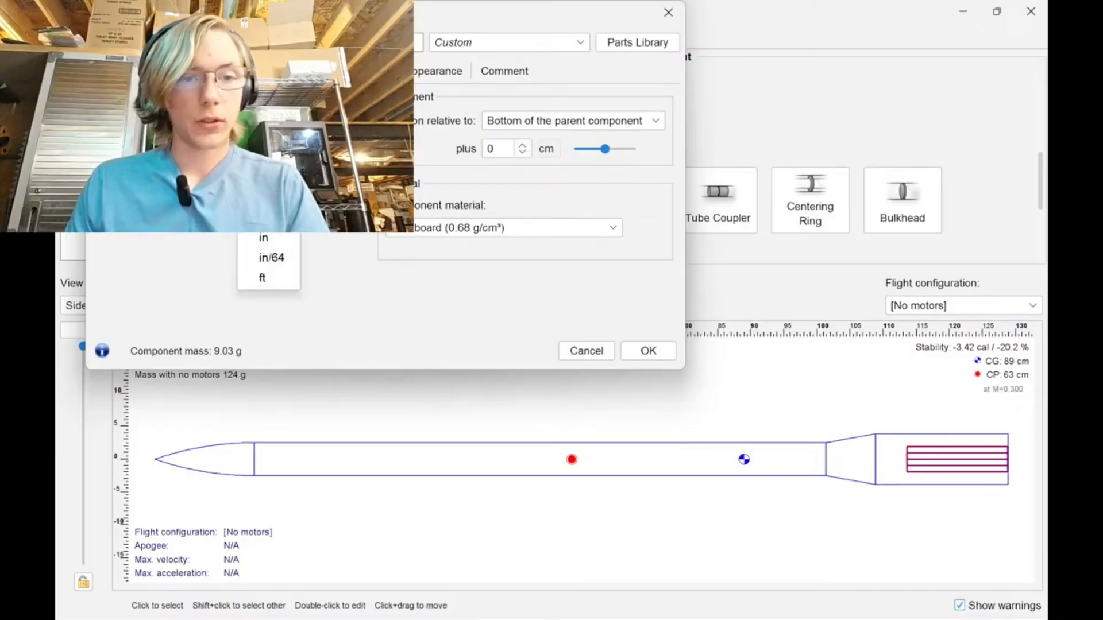
click(263, 178)
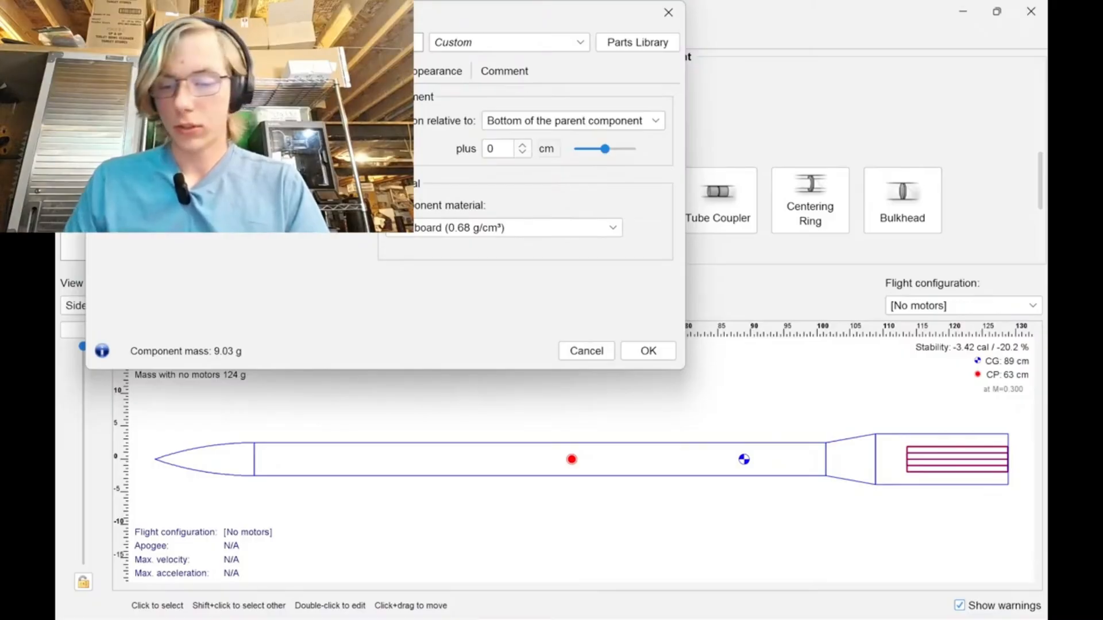
Resize the inner tube's diameter to match the 29mm motor tube, correcting its unit, and accept the tube settings.
text(0)
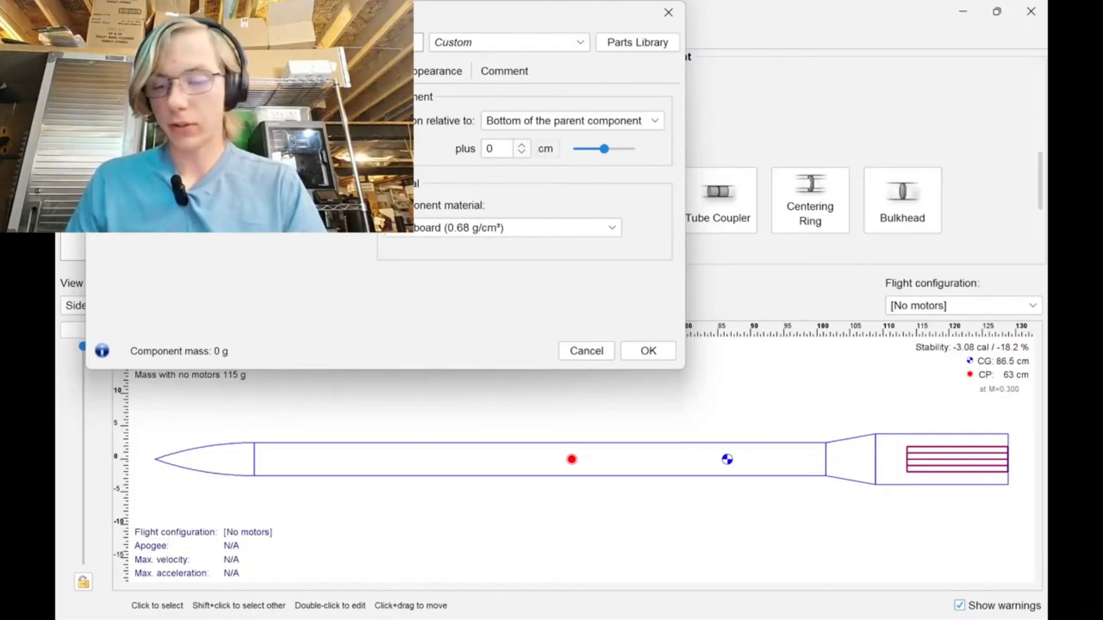
key(Return)
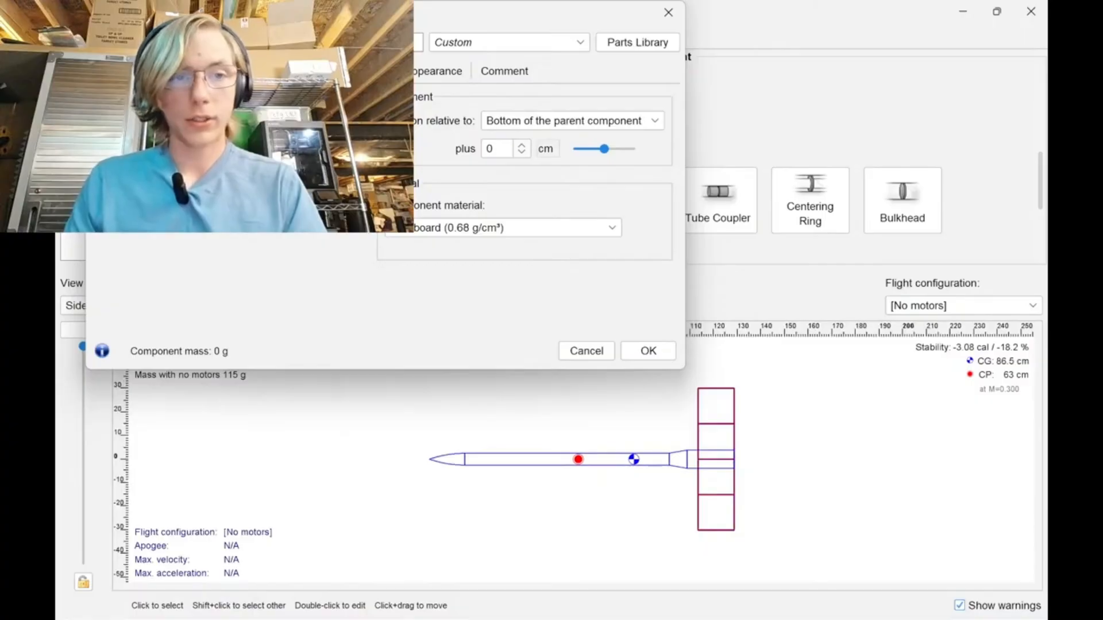
click(244, 135)
click(259, 157)
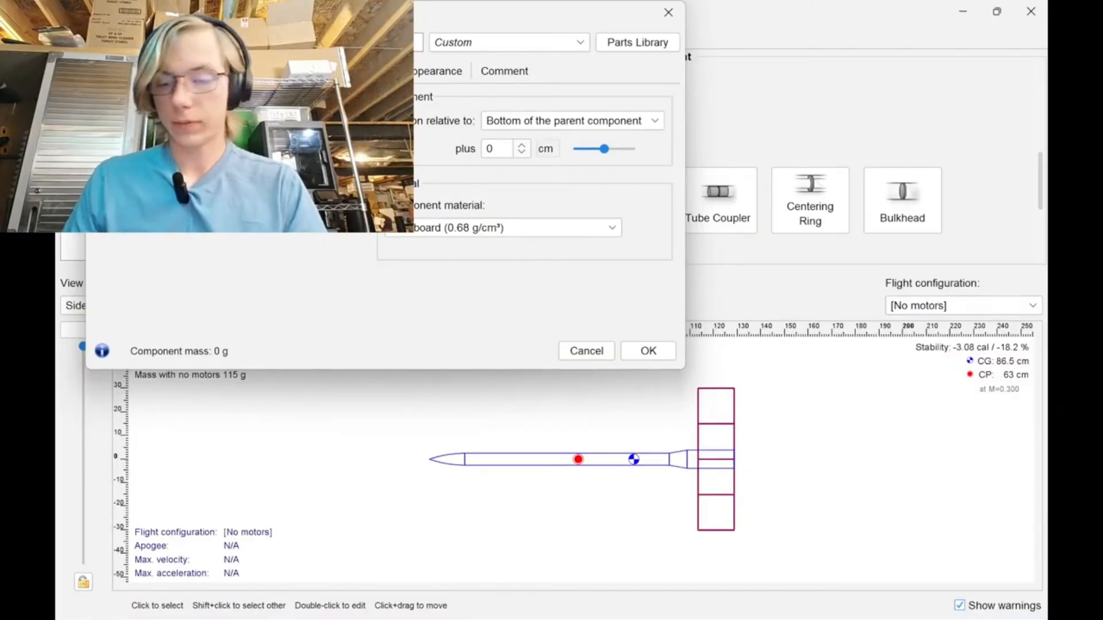
key(Return)
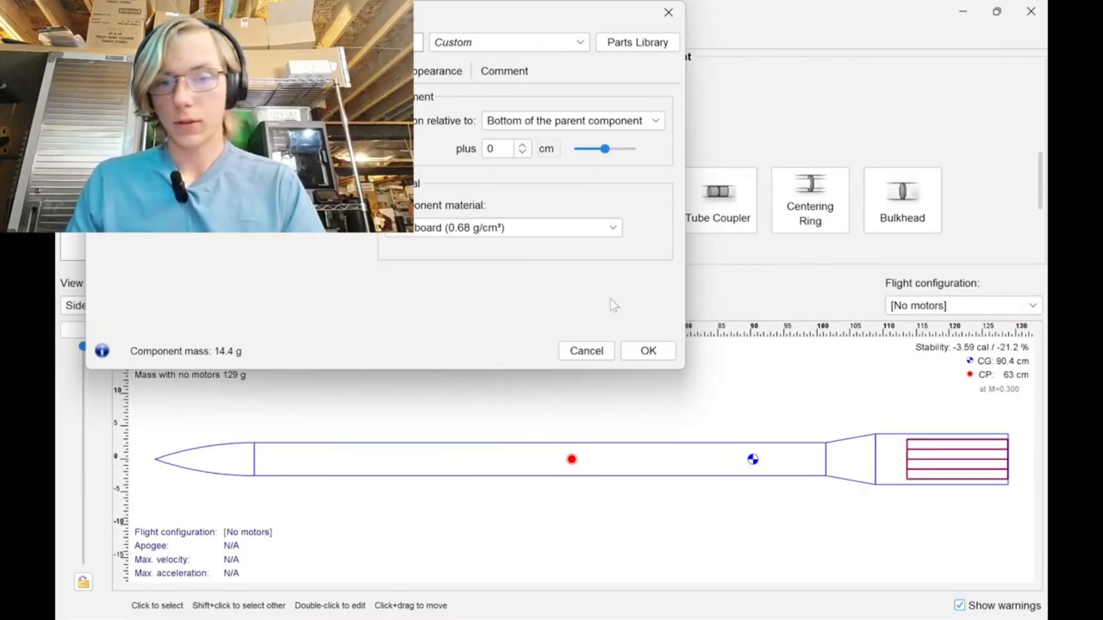
click(648, 351)
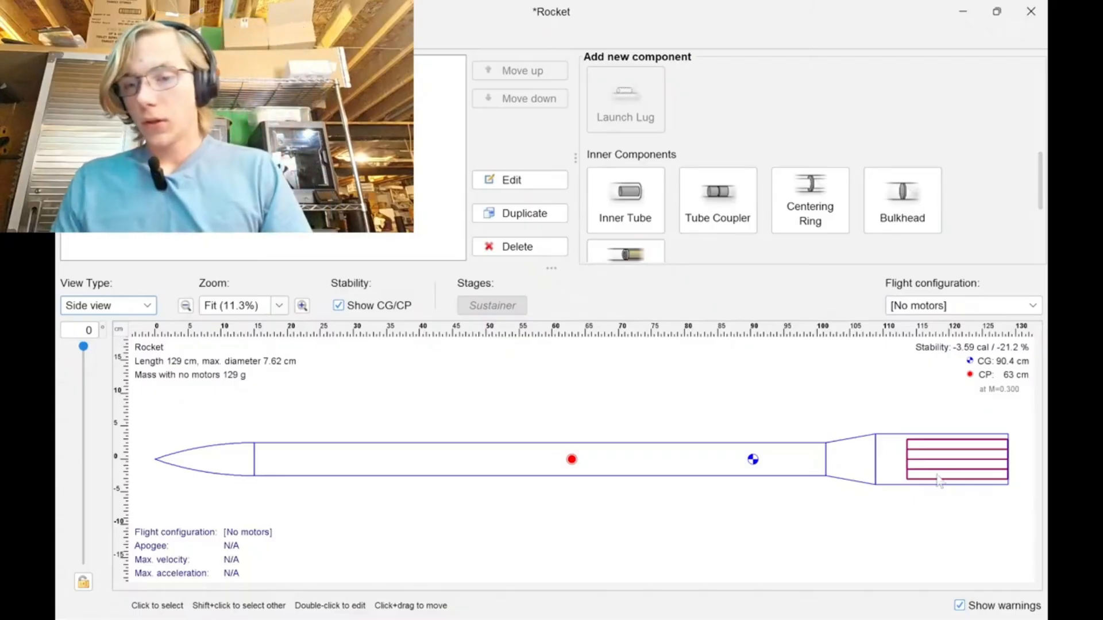
mouse_move(682, 609)
click(621, 602)
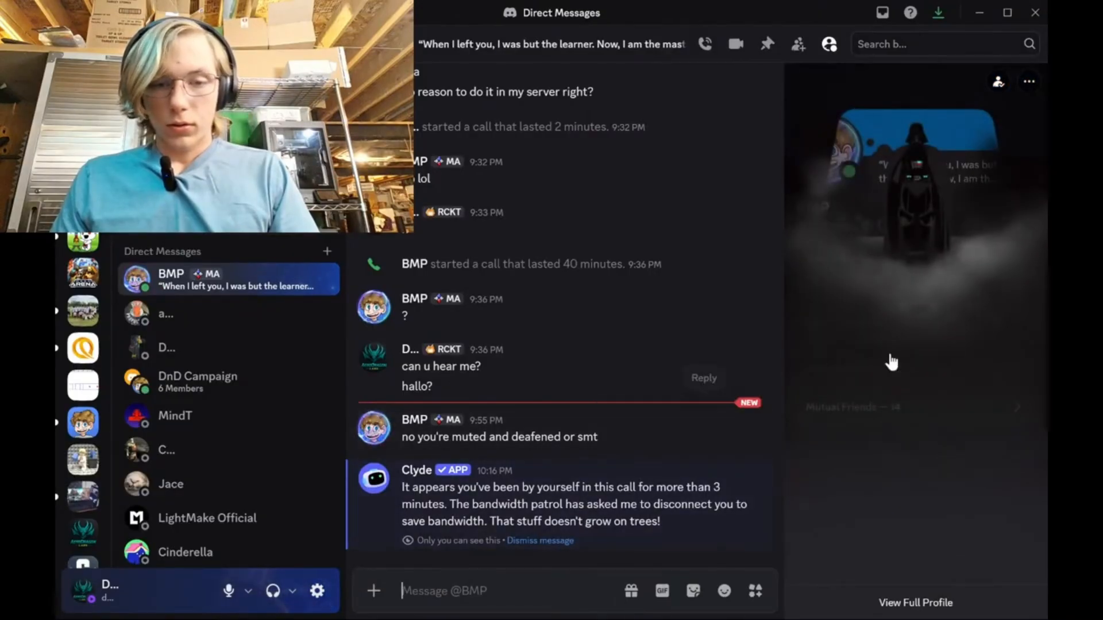
click(980, 12)
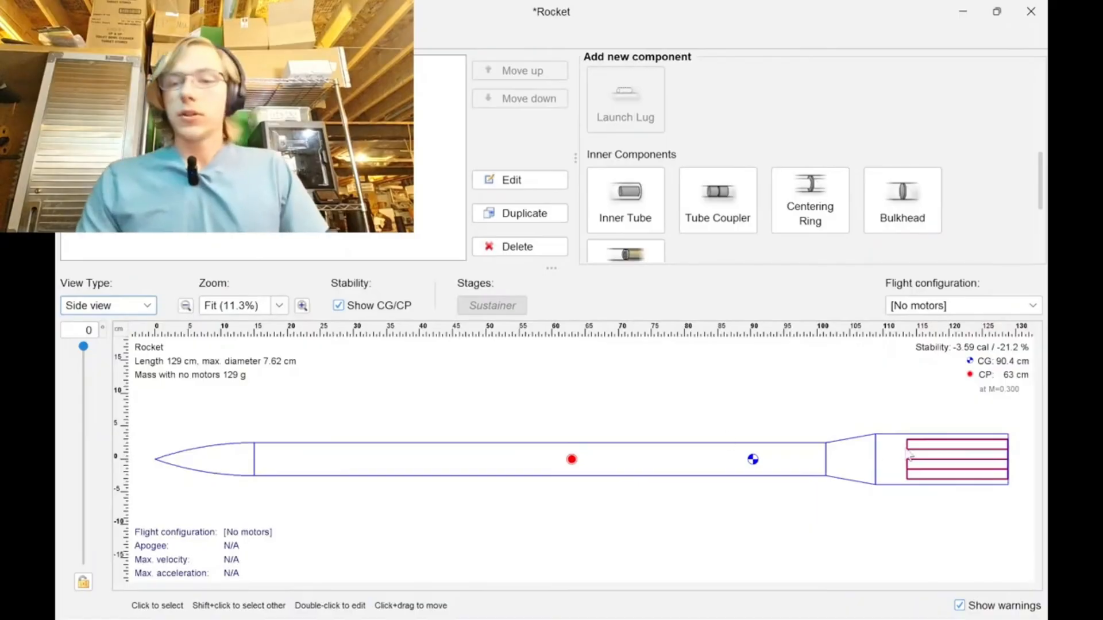
click(874, 357)
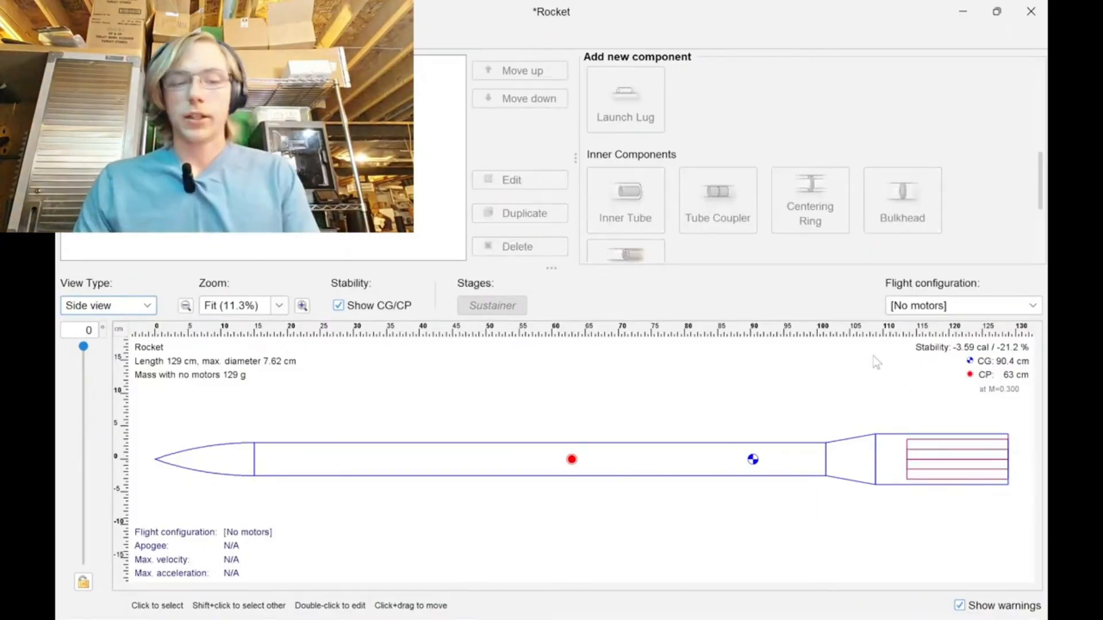
Make the inner tube cluster a motor mount, check its remaining settings and accept them.
double_click(949, 443)
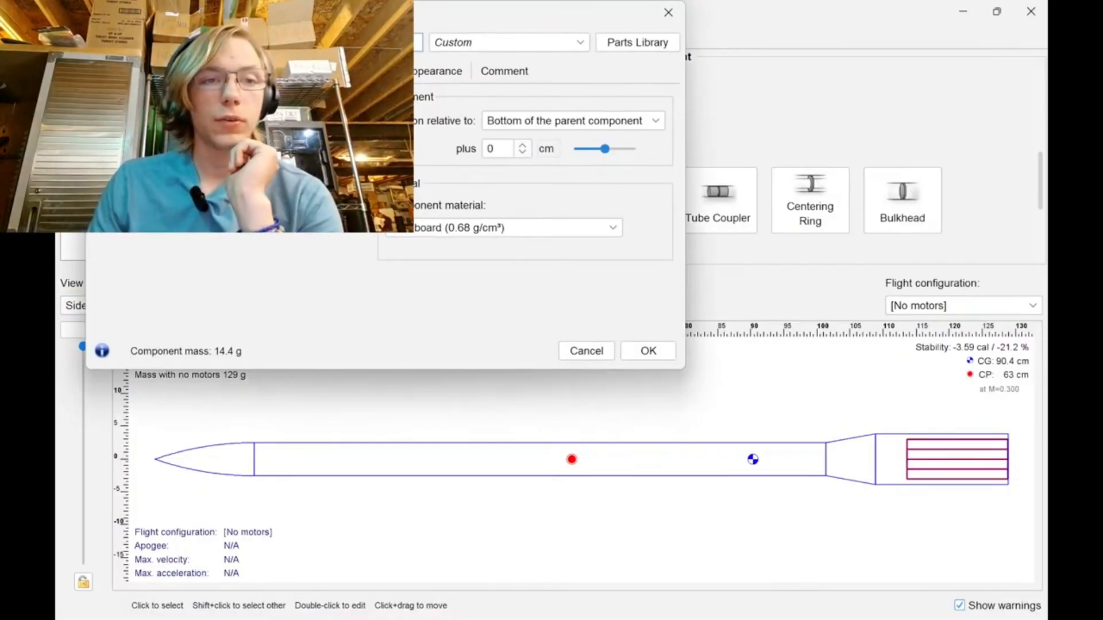
click(172, 71)
click(108, 100)
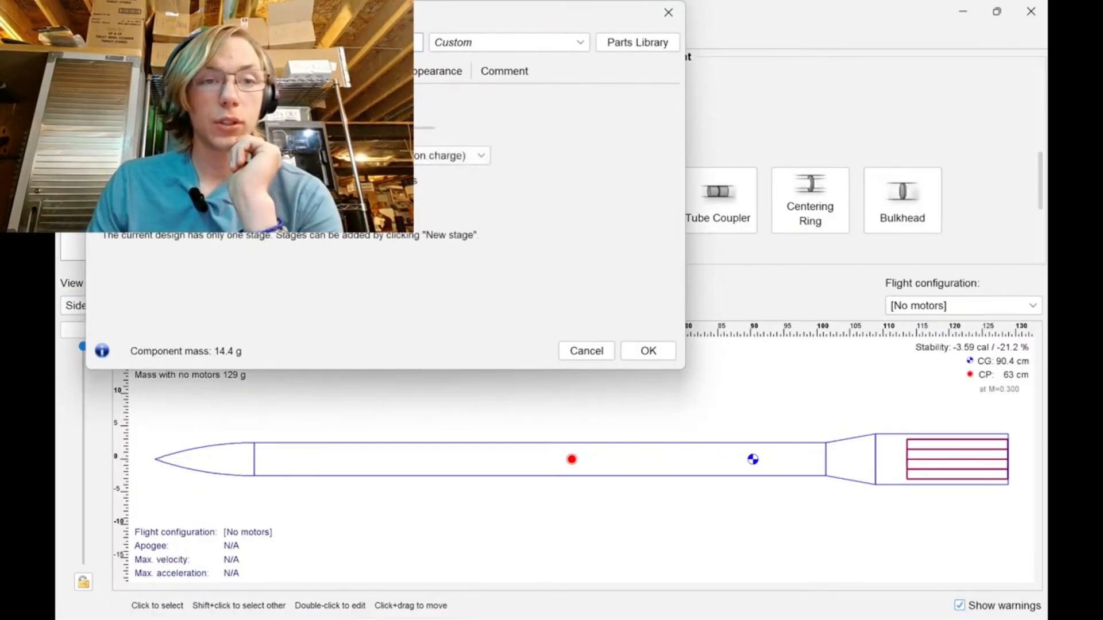
click(215, 71)
click(360, 71)
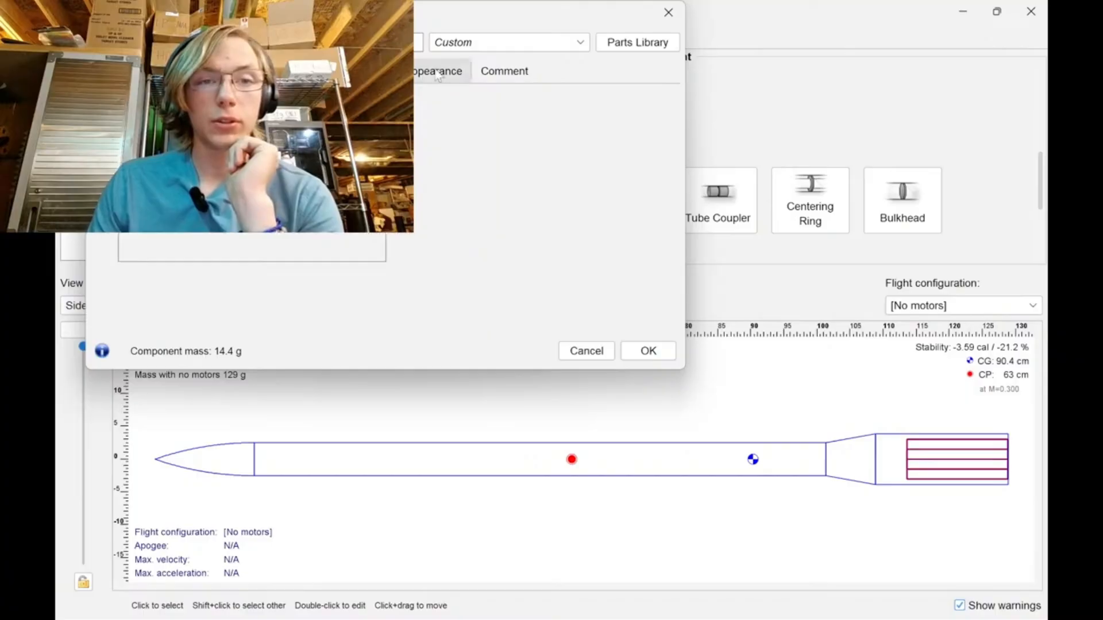
click(648, 350)
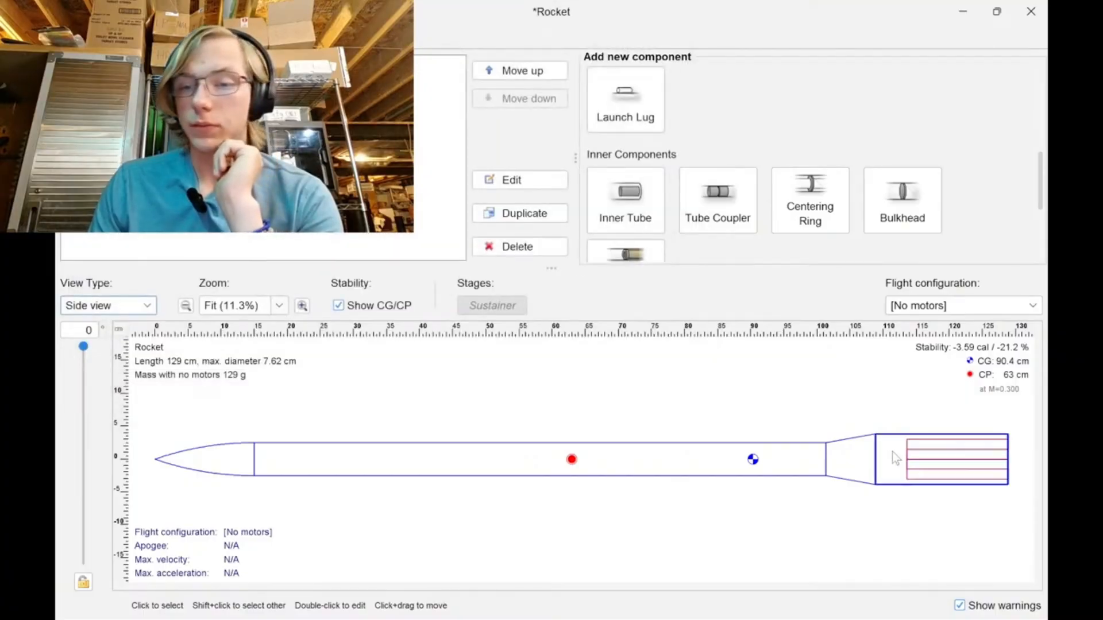
Add a trapezoidal fin set to the wider aft body tube with a root chord of 6 in.
scroll(718, 241, down, 3)
scroll(718, 218, up, 5)
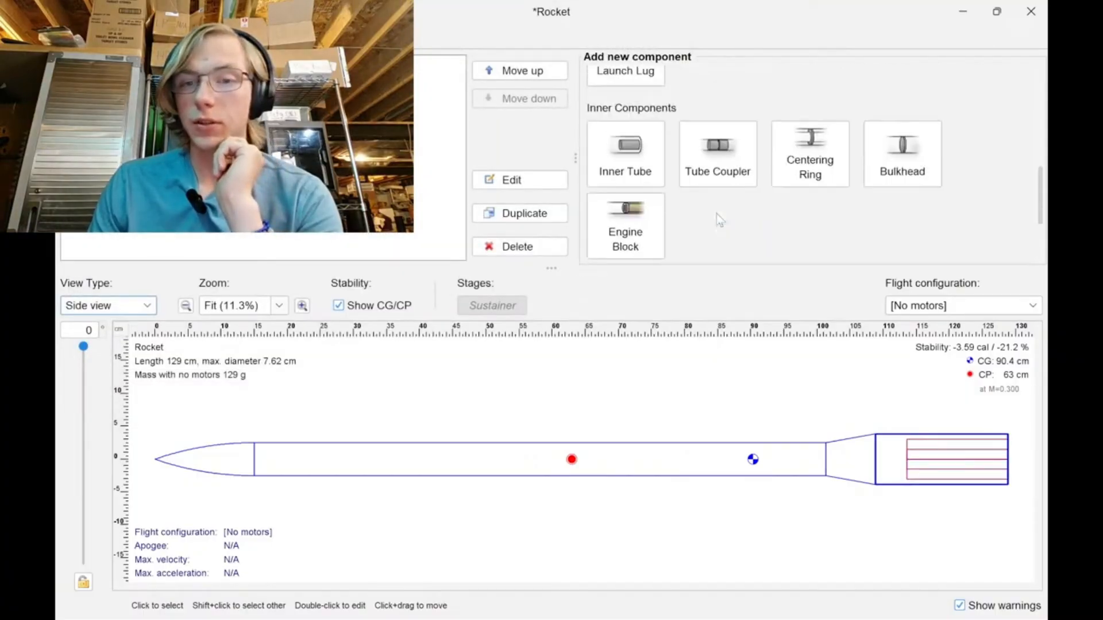
scroll(720, 219, up, 2)
click(902, 167)
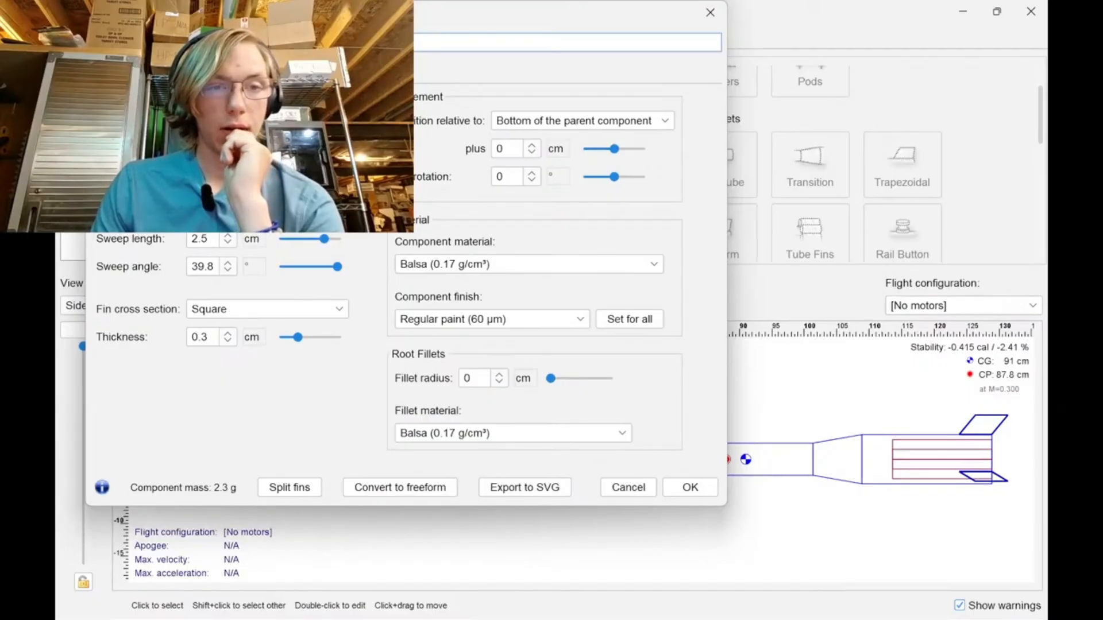
click(252, 154)
click(279, 257)
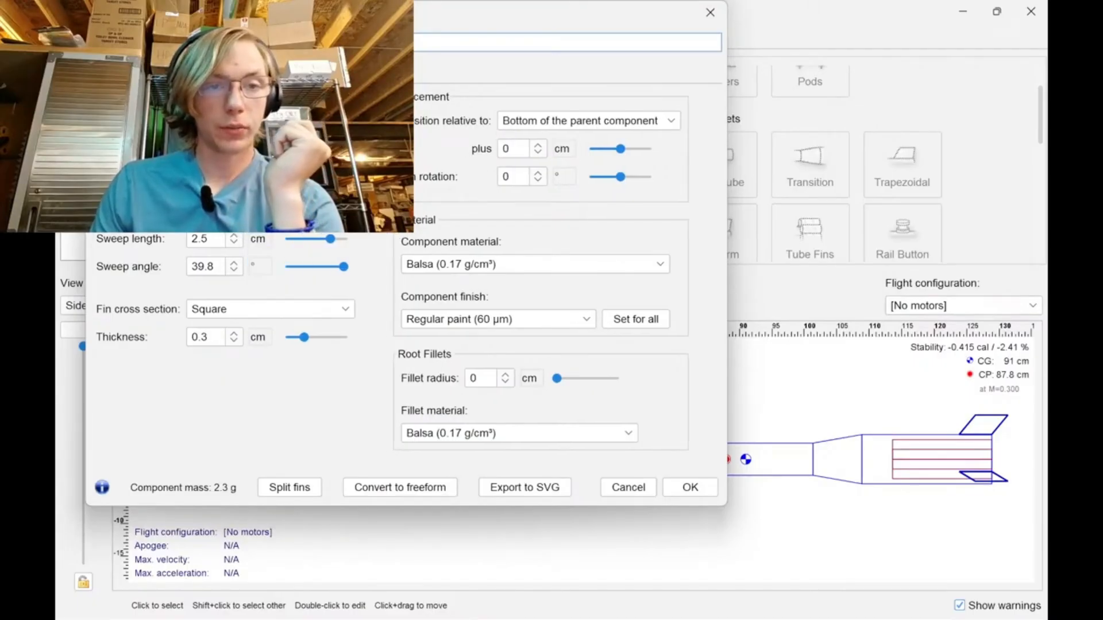
click(205, 155)
text(6)
key(Return)
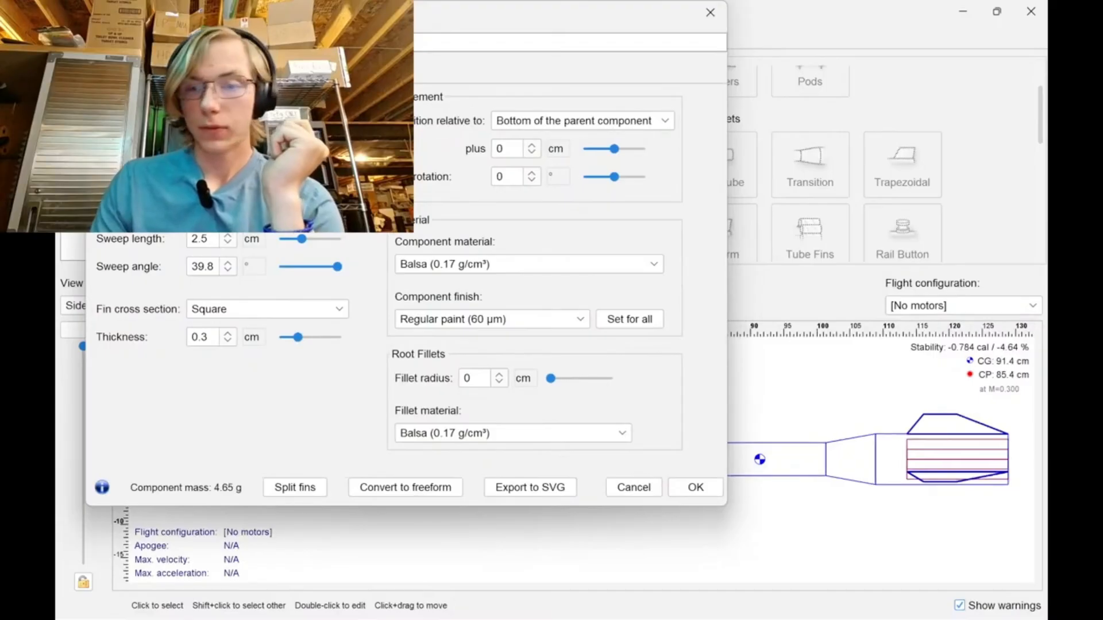
click(696, 487)
Set the length of the wider aft body tube to 15.24 cm.
double_click(884, 468)
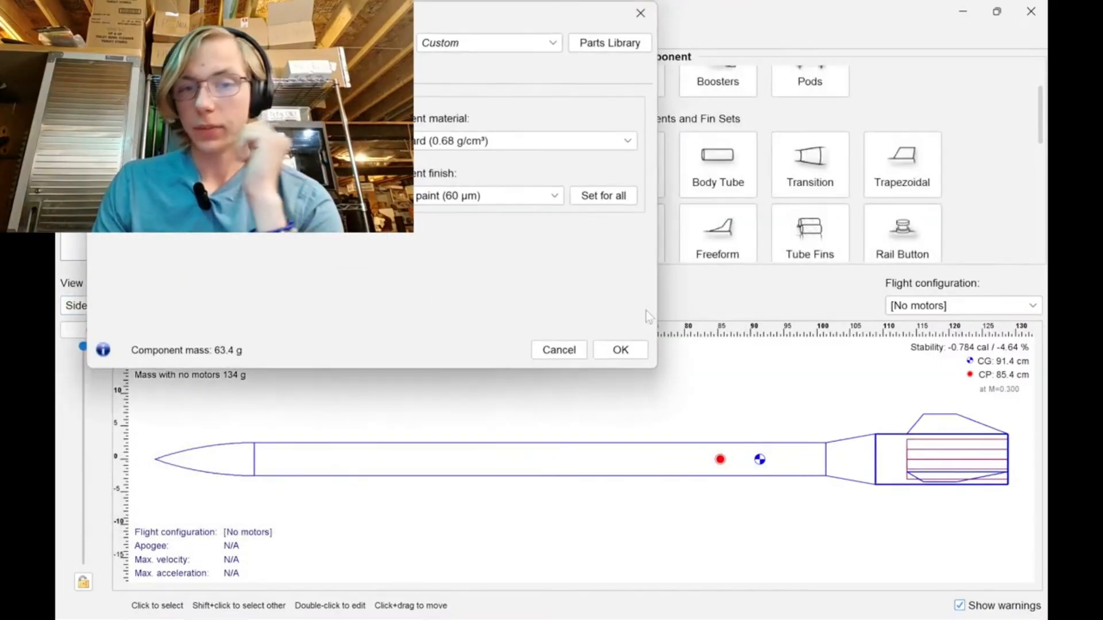
click(166, 72)
click(119, 72)
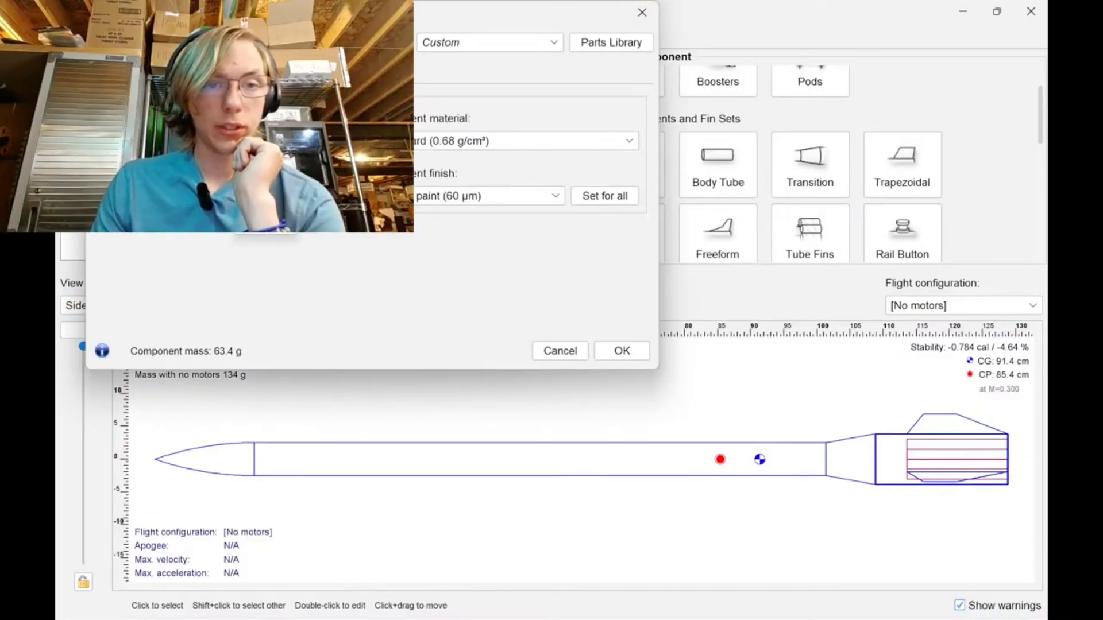
text(15.24)
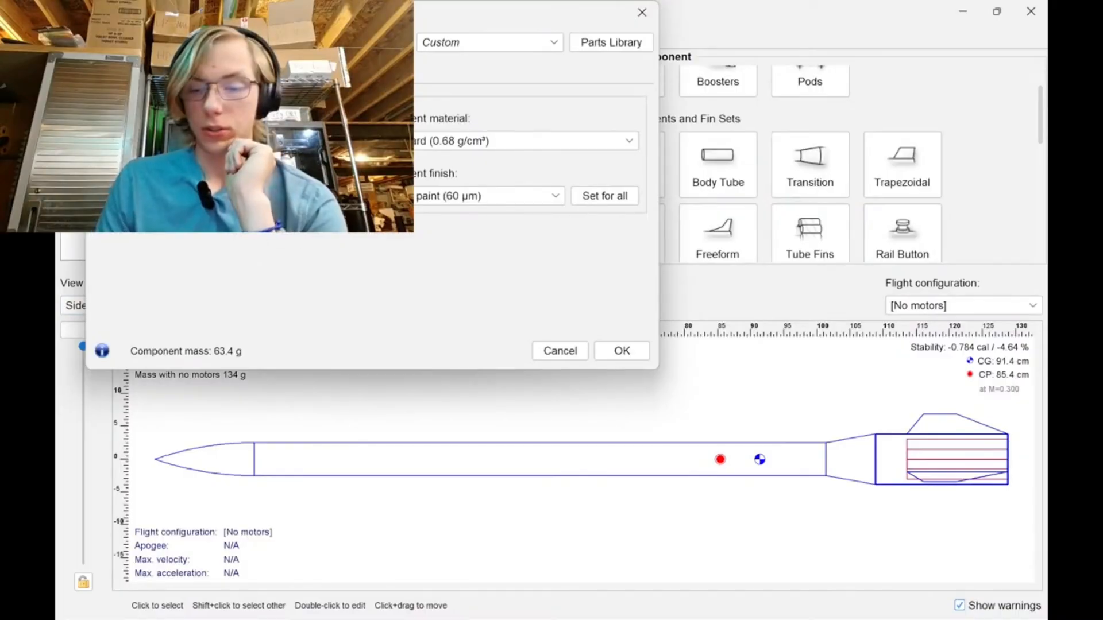
key(Return)
Reopen the trapezoidal fin set, change the tip chord's unit to inches and slightly increase the tip chord.
double_click(929, 416)
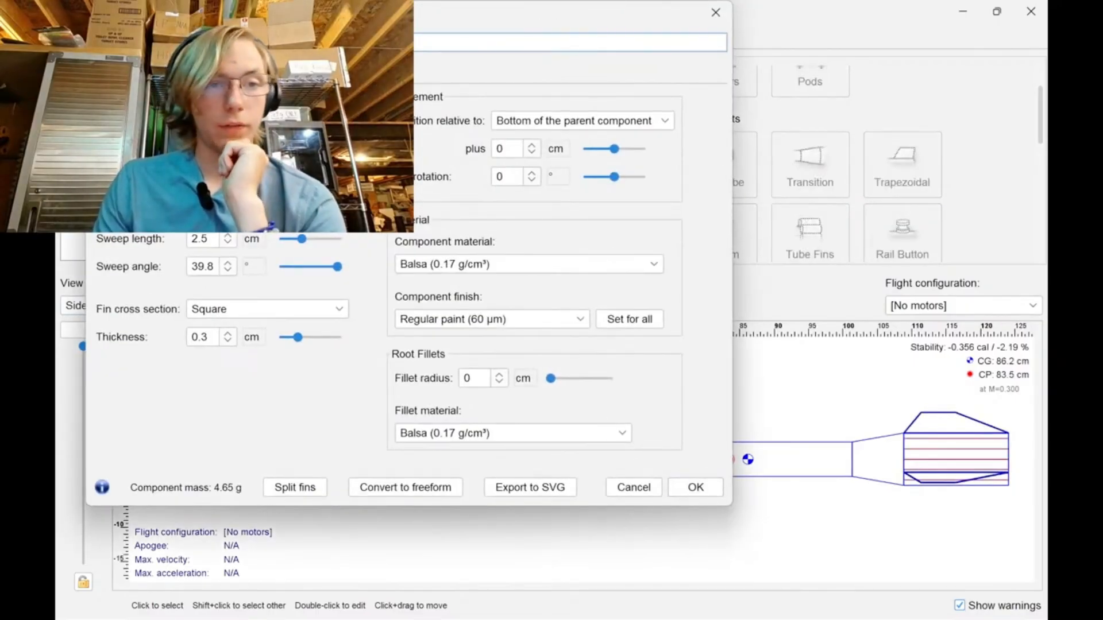
click(253, 182)
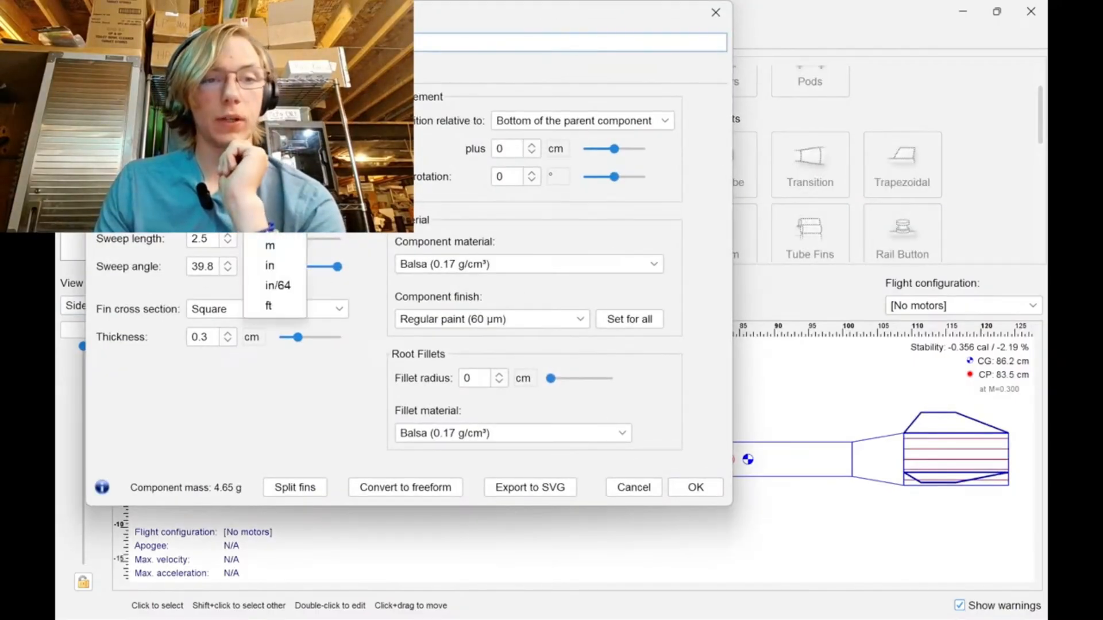
click(284, 285)
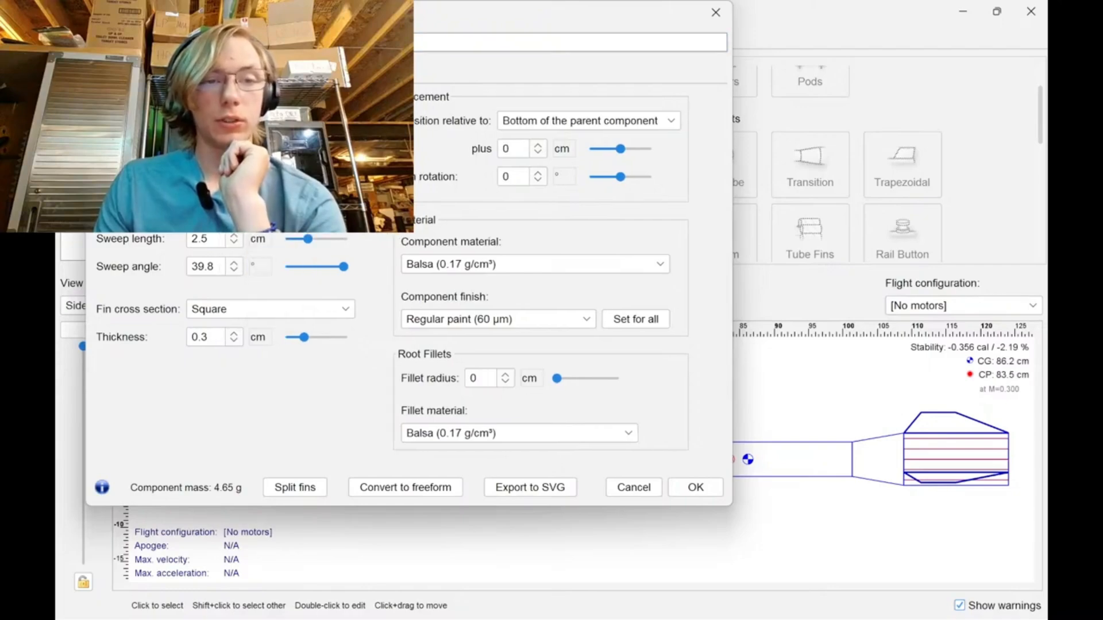
click(234, 179)
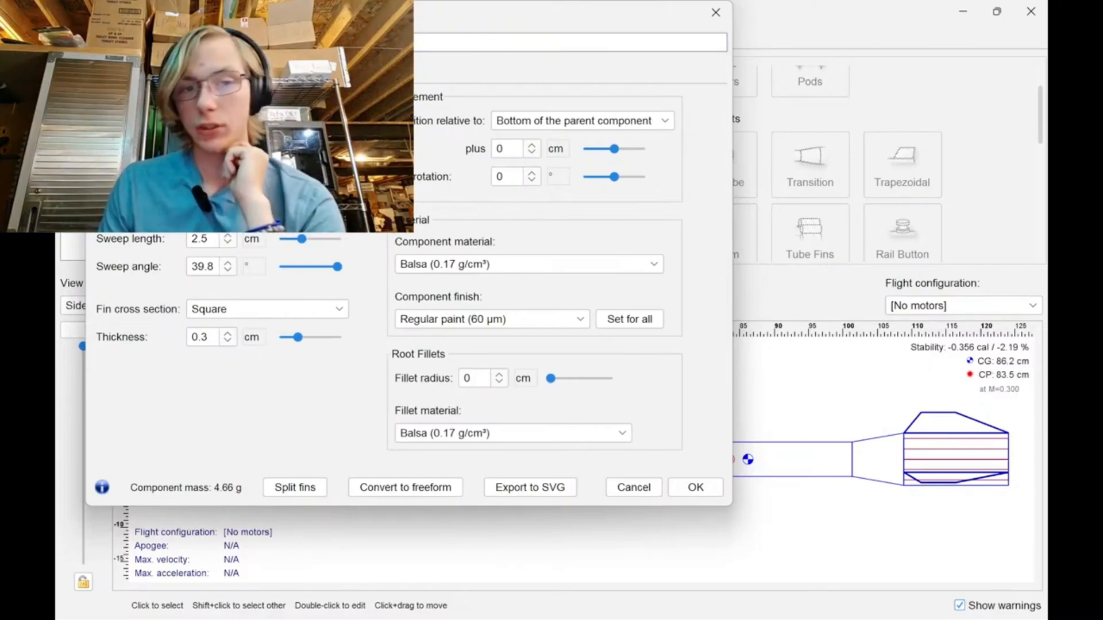
Change the fin height's unit to inches, try a height of 4 in and settle on 2.5 in.
click(227, 208)
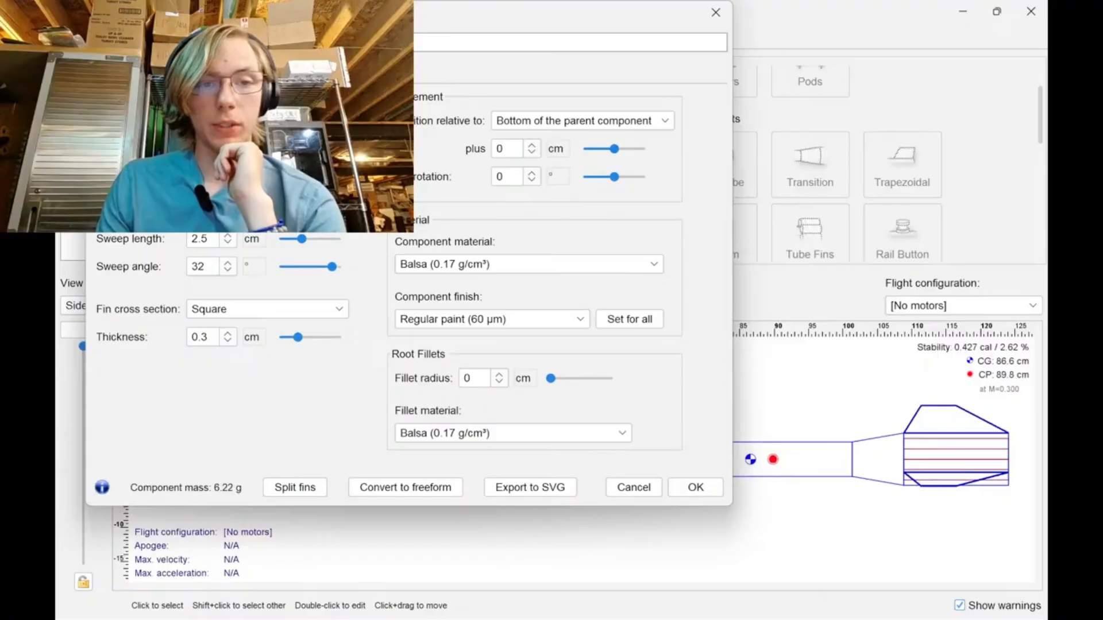
click(253, 211)
click(276, 294)
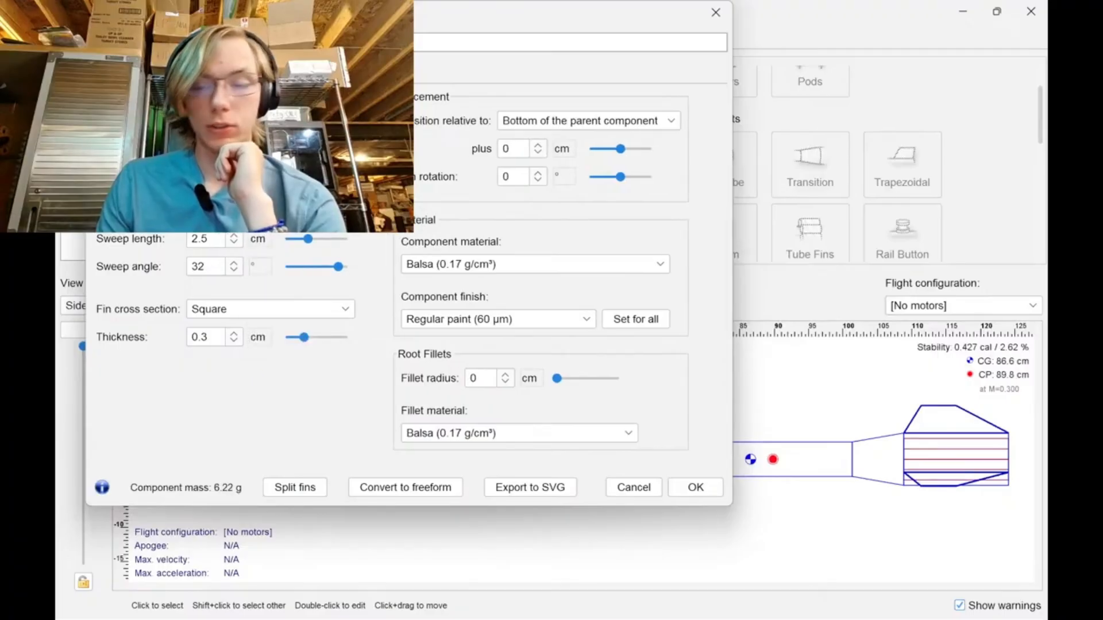
text(4)
key(Return)
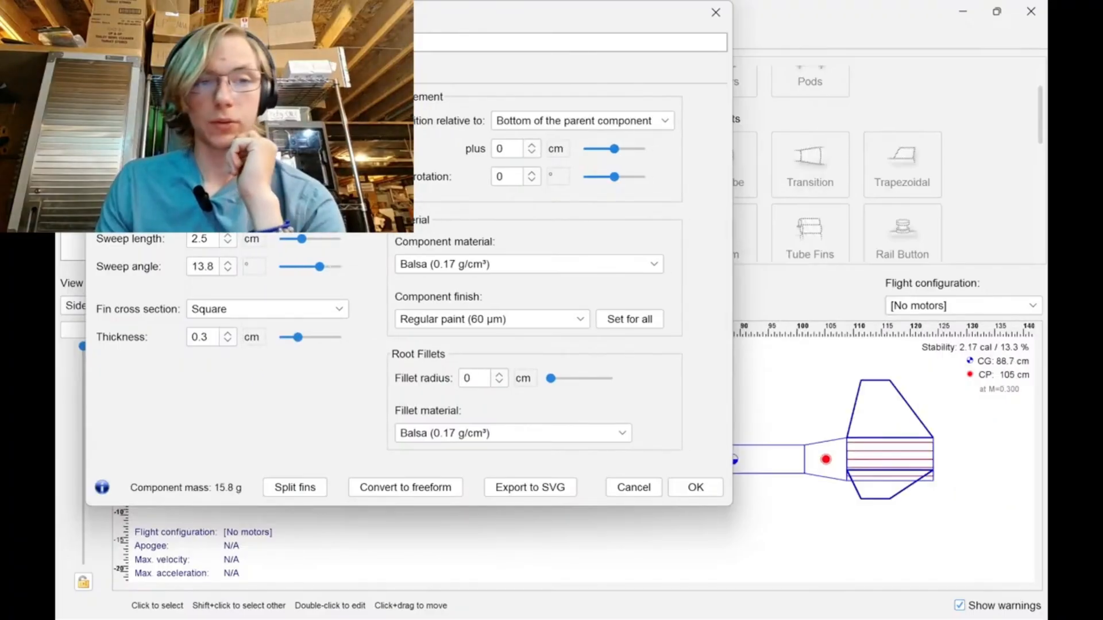
text(2.5)
key(Return)
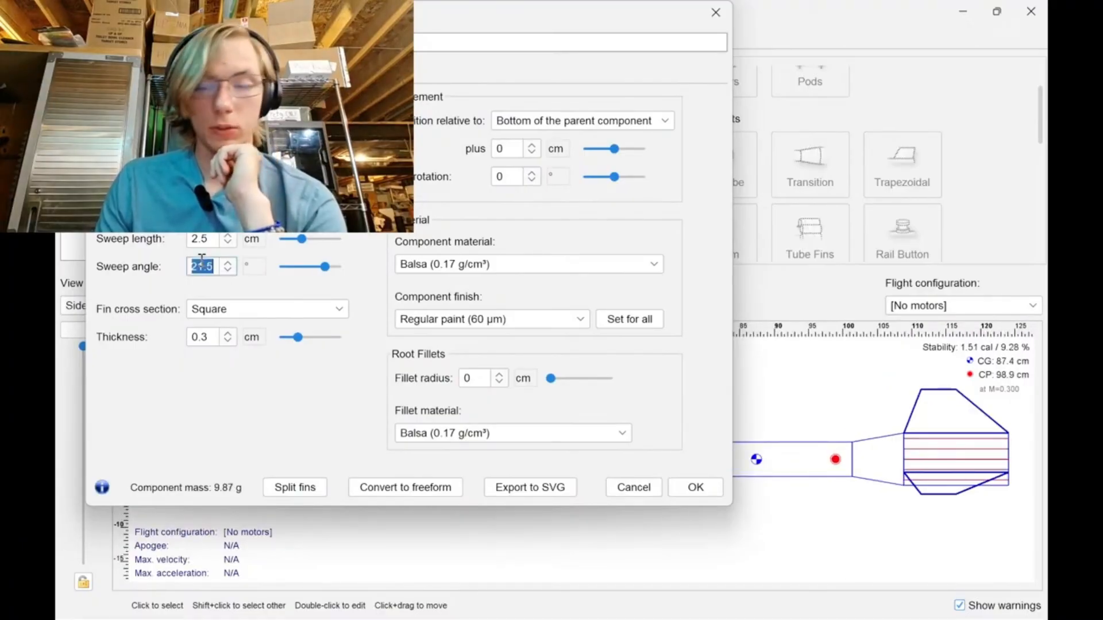
Set the fins' sweep angle to 50°, raise the sweep length to 8.57 cm and accept the fin settings.
text(50)
key(Return)
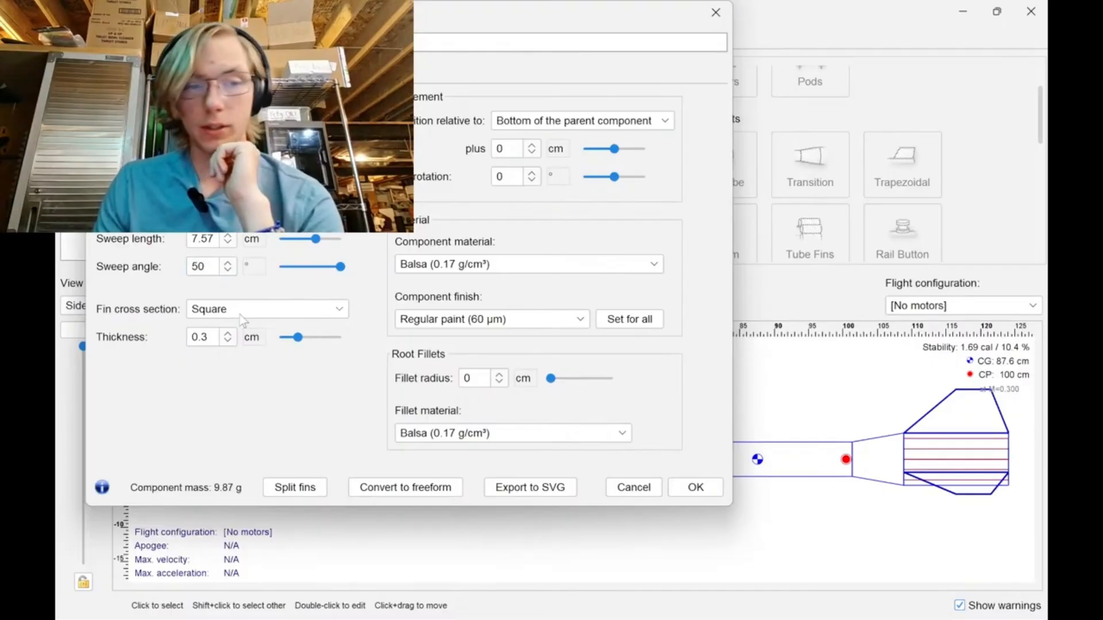
click(231, 236)
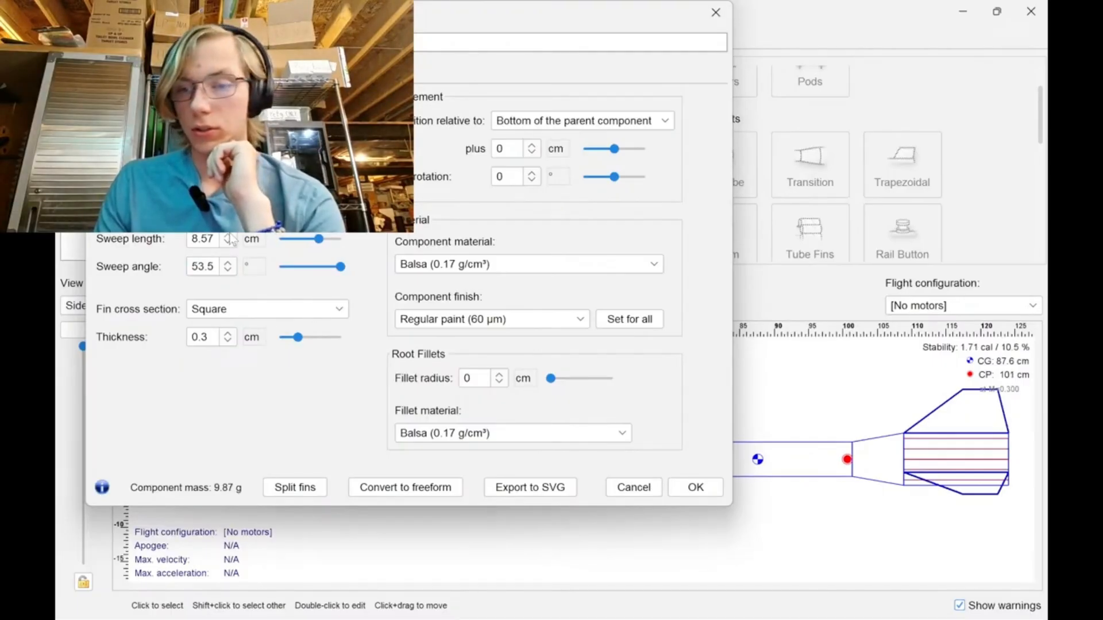
click(690, 486)
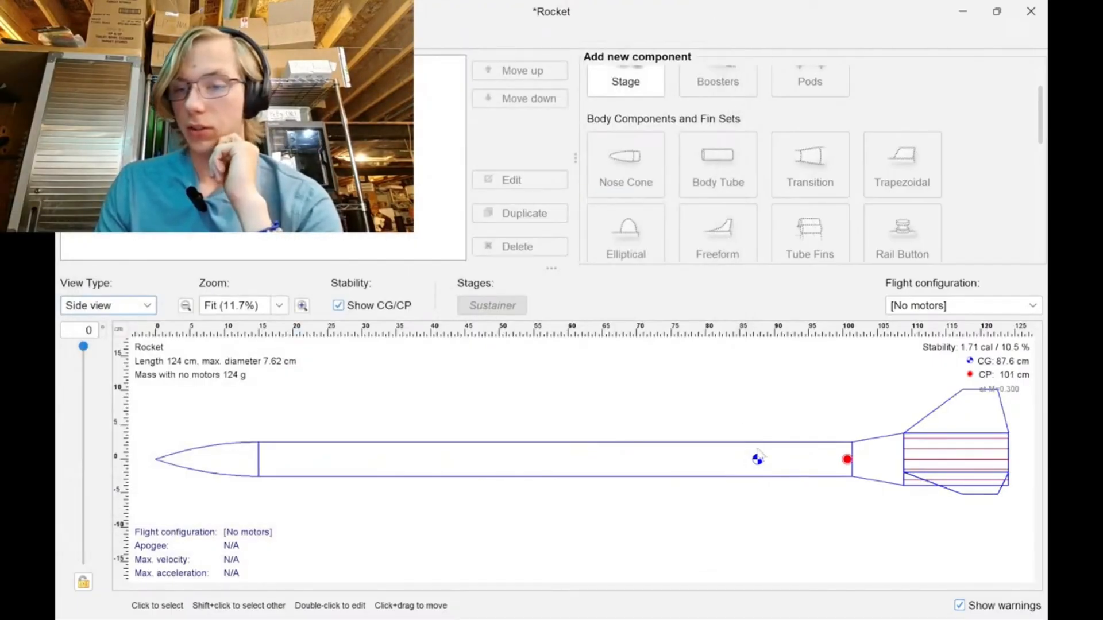
Shorten the long forward body tube to about 43 cm, briefly bringing up Calculator before entering the length.
double_click(805, 456)
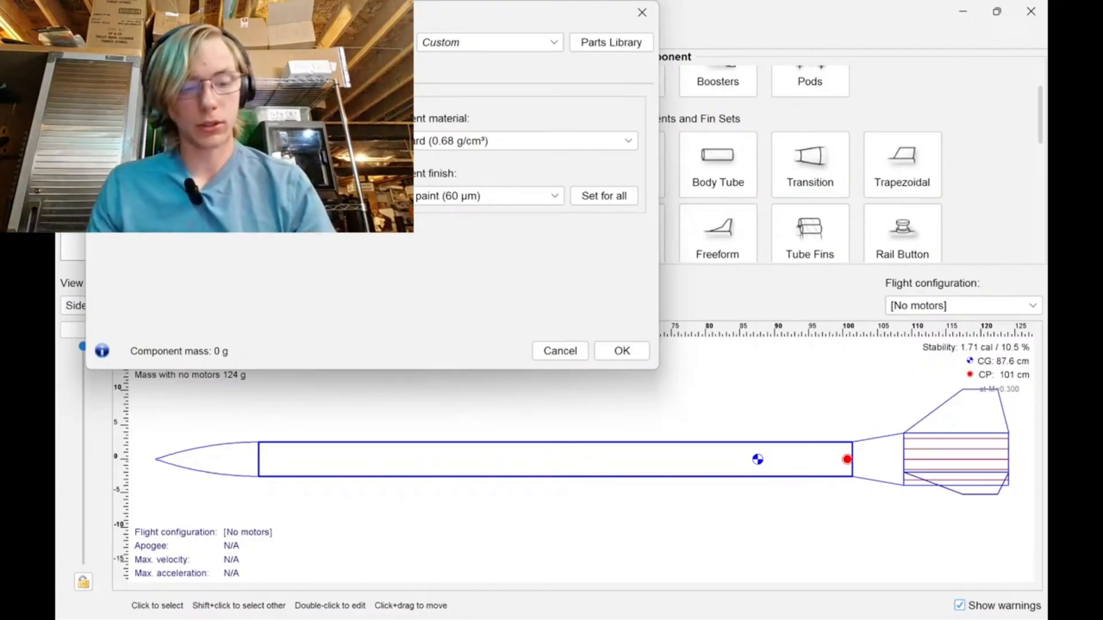
key(super)
text(cal)
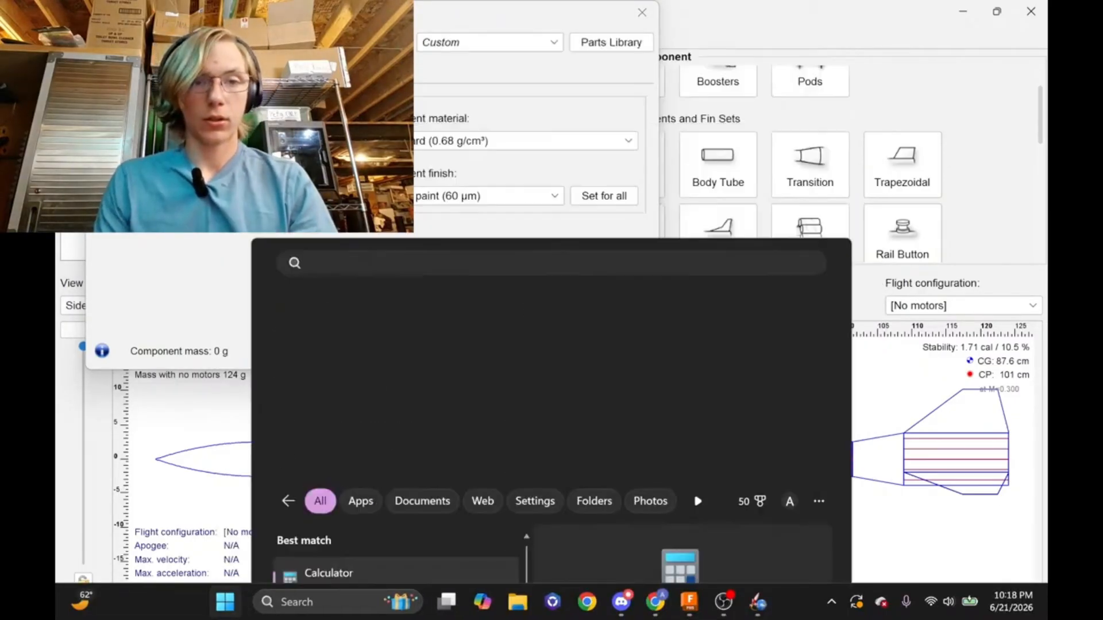
key(Return)
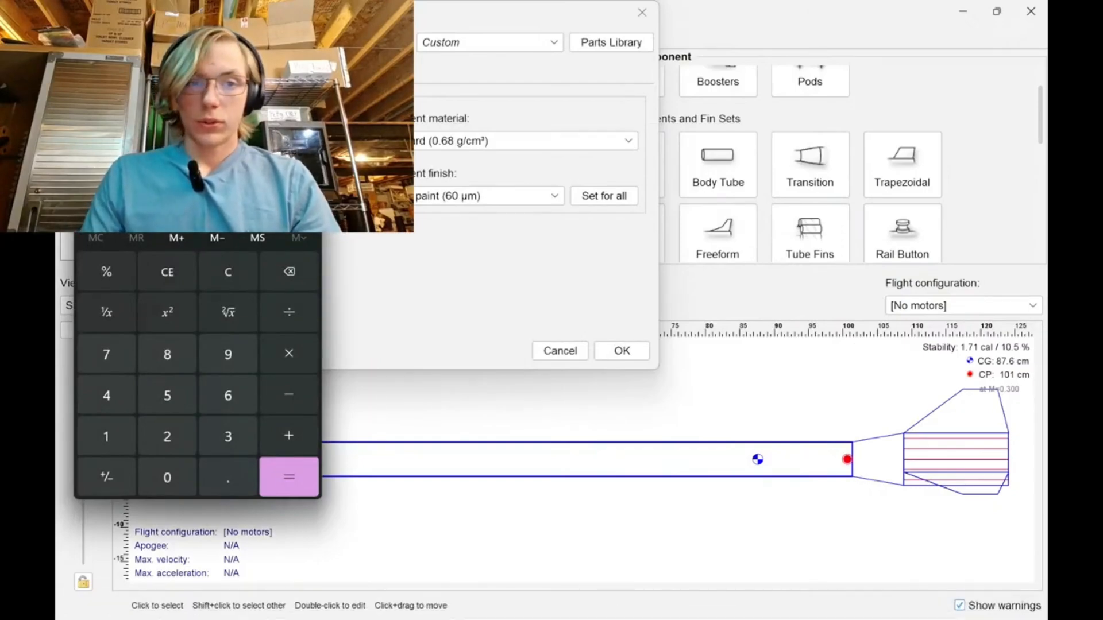
key(alt+Tab)
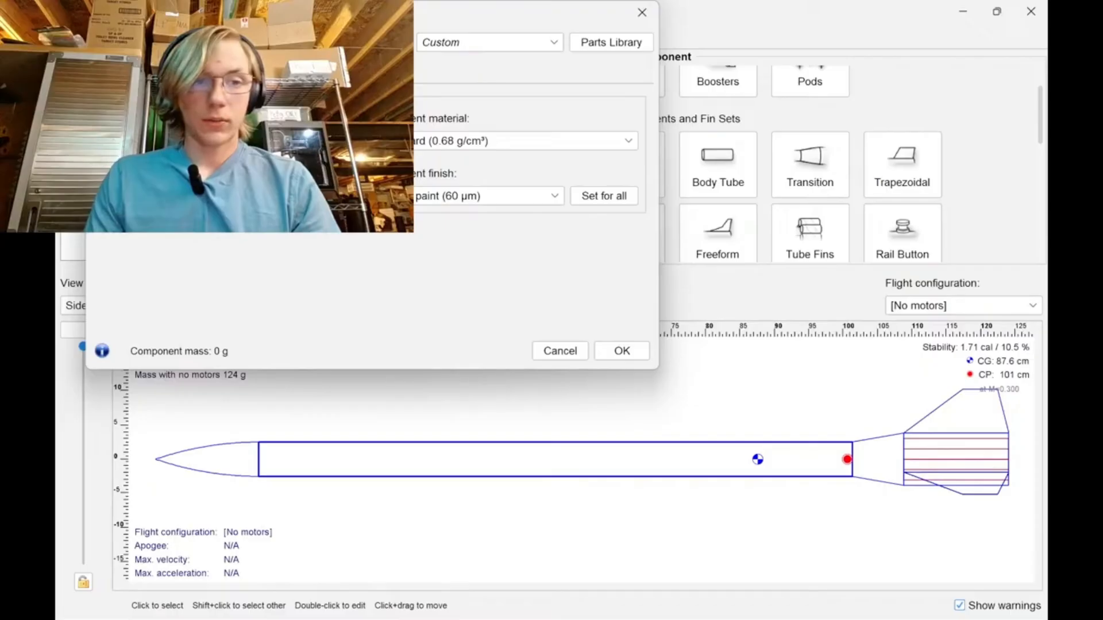
key(Return)
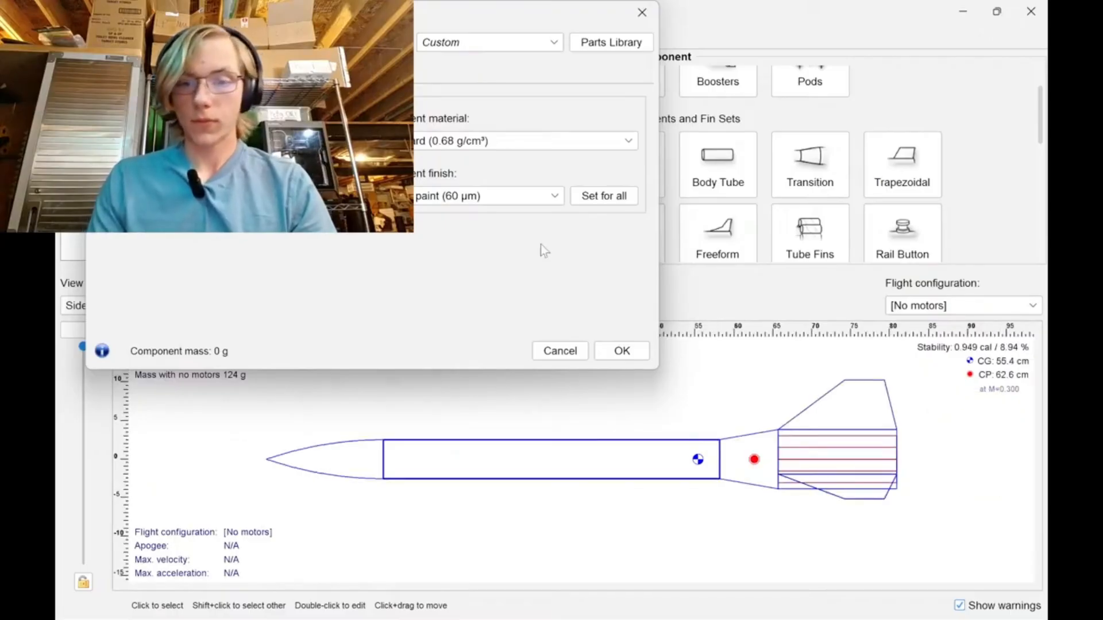
Accept the body tube settings, open the nose cone, change its length's unit to inches and set the length to 8 in.
click(626, 347)
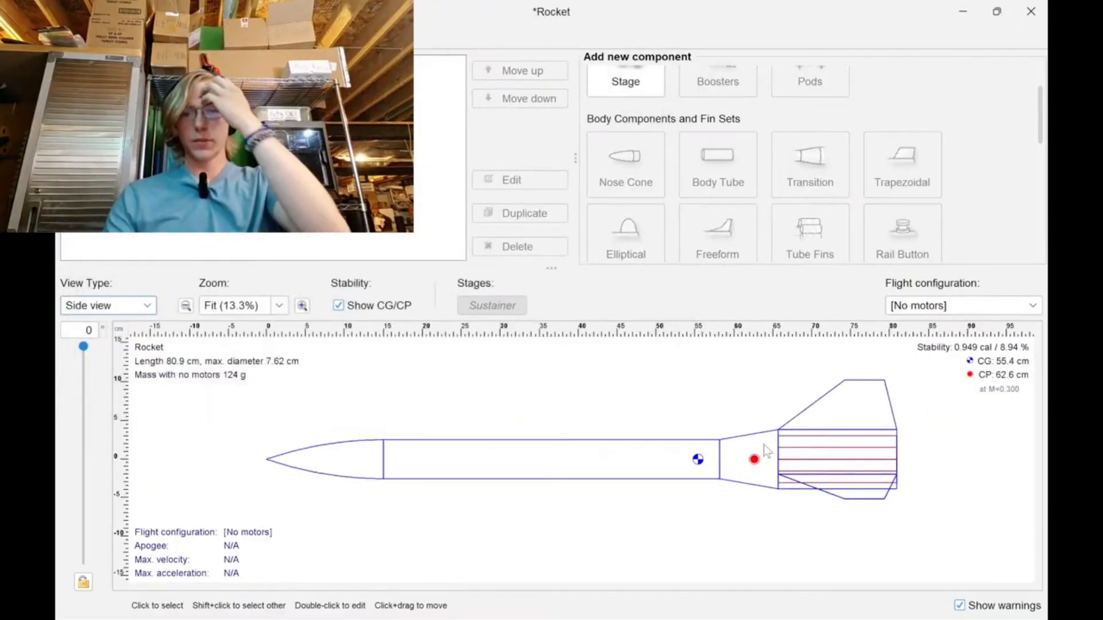
double_click(339, 463)
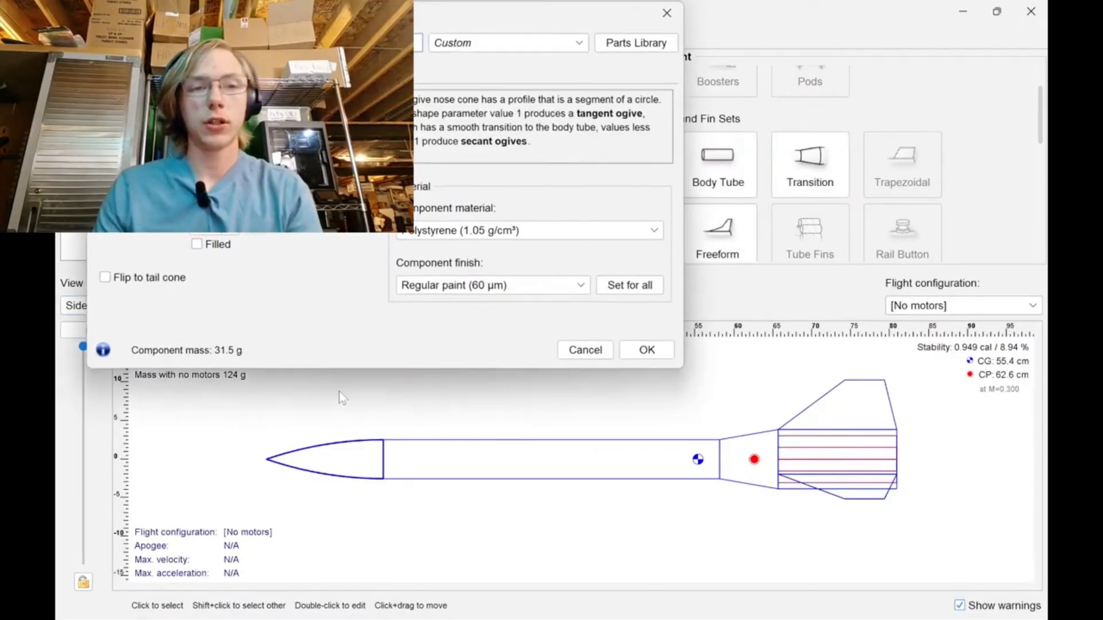
click(255, 162)
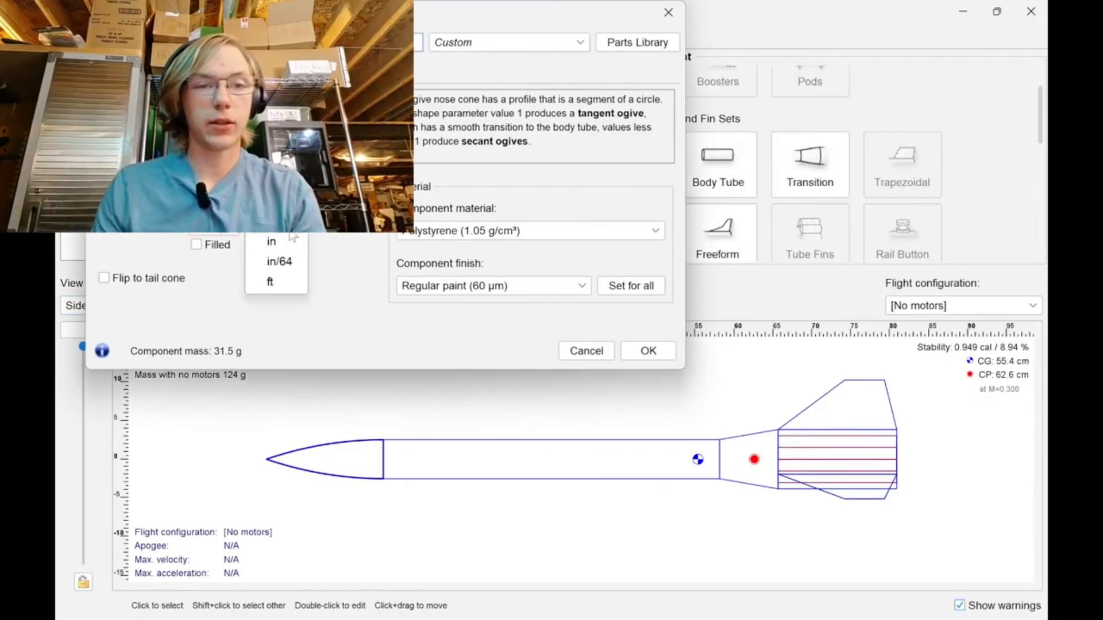
click(290, 233)
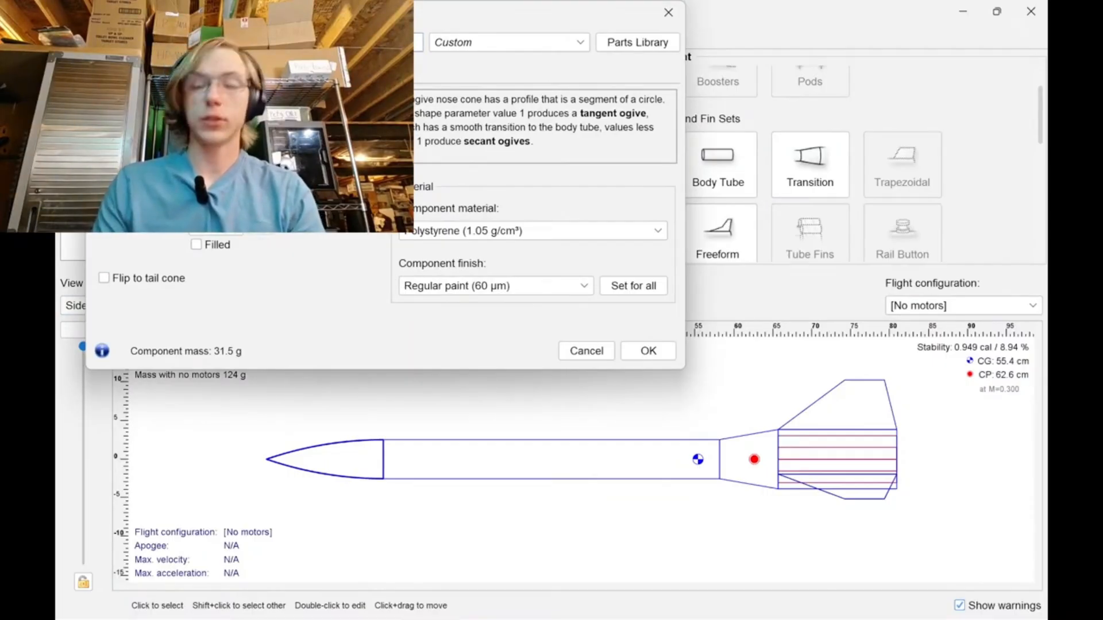
text(8)
key(Return)
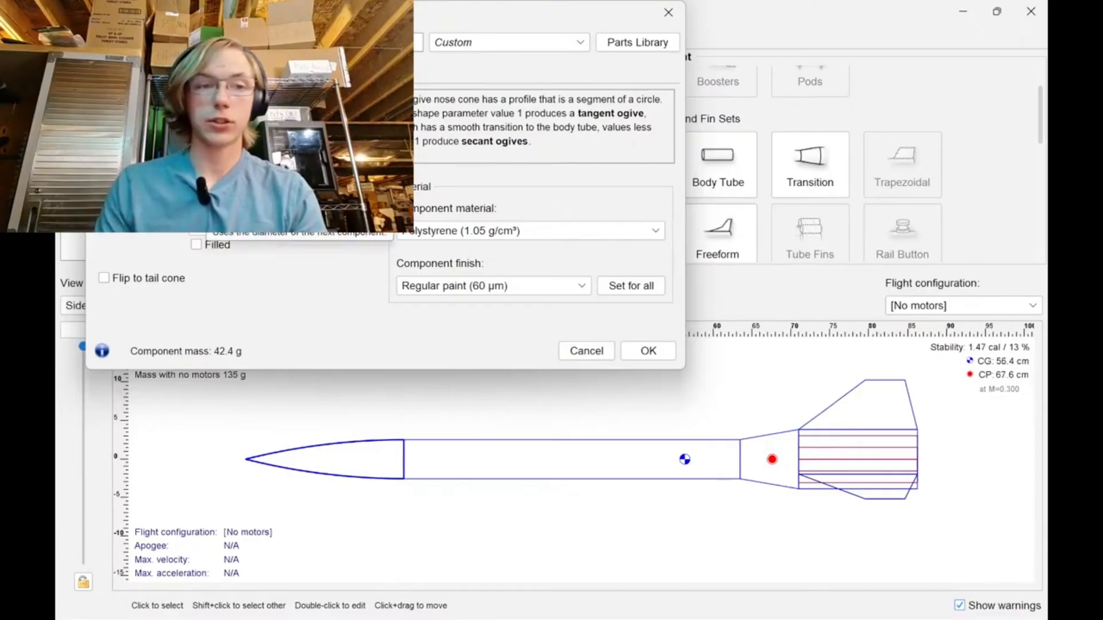
Give the nose cone a shoulder about 5 cm long, adjusting the shoulder's unit, and accept the nose cone settings.
click(637, 355)
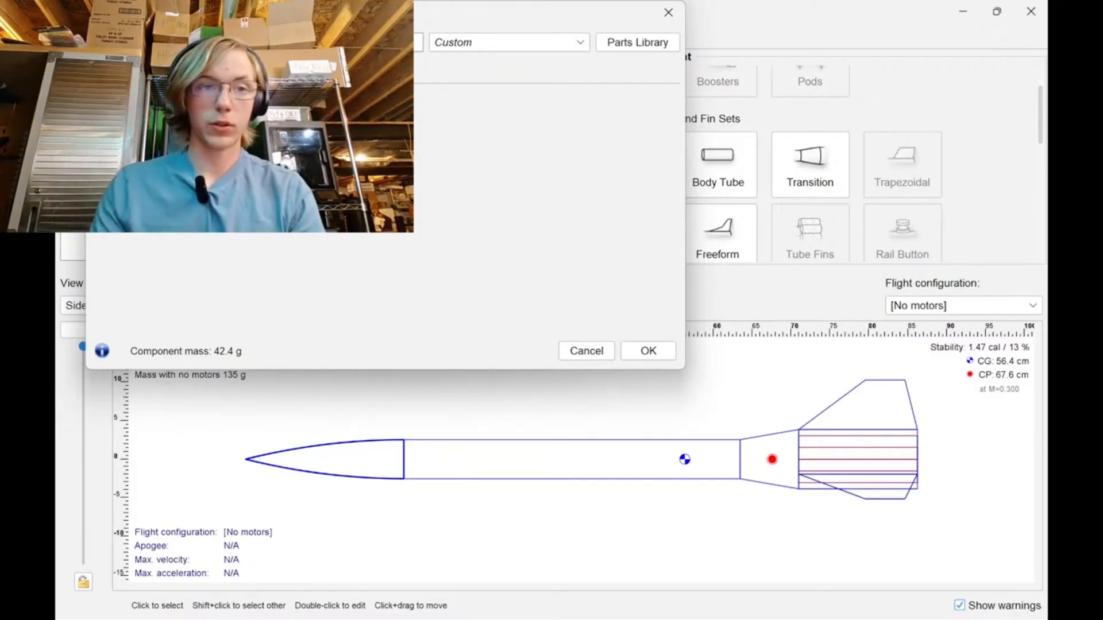
click(216, 145)
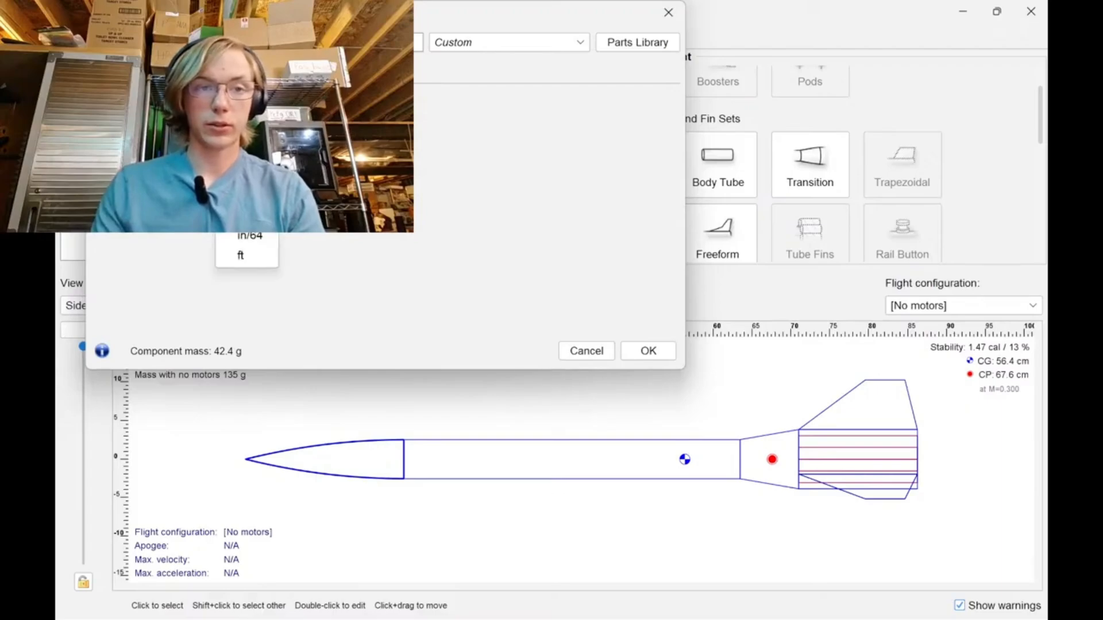
click(243, 216)
click(216, 143)
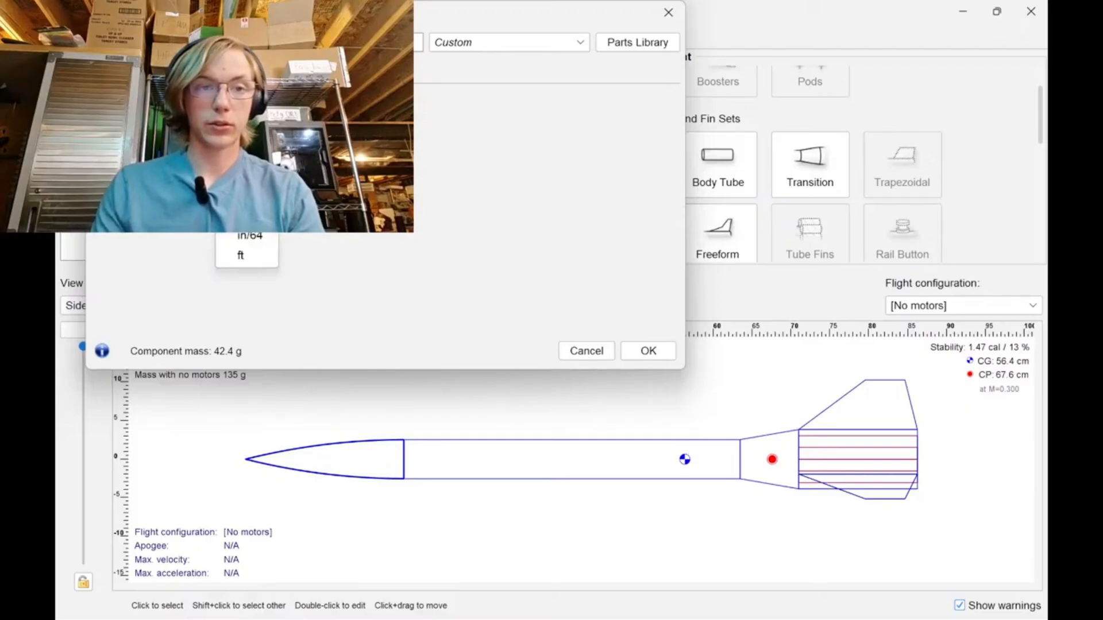
click(242, 177)
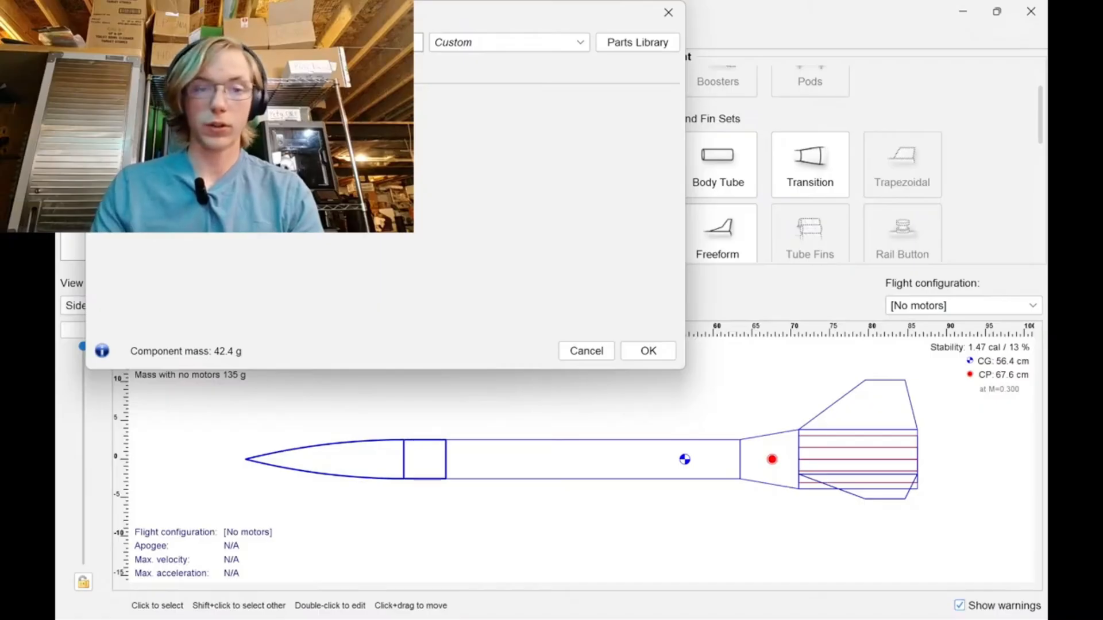
click(648, 350)
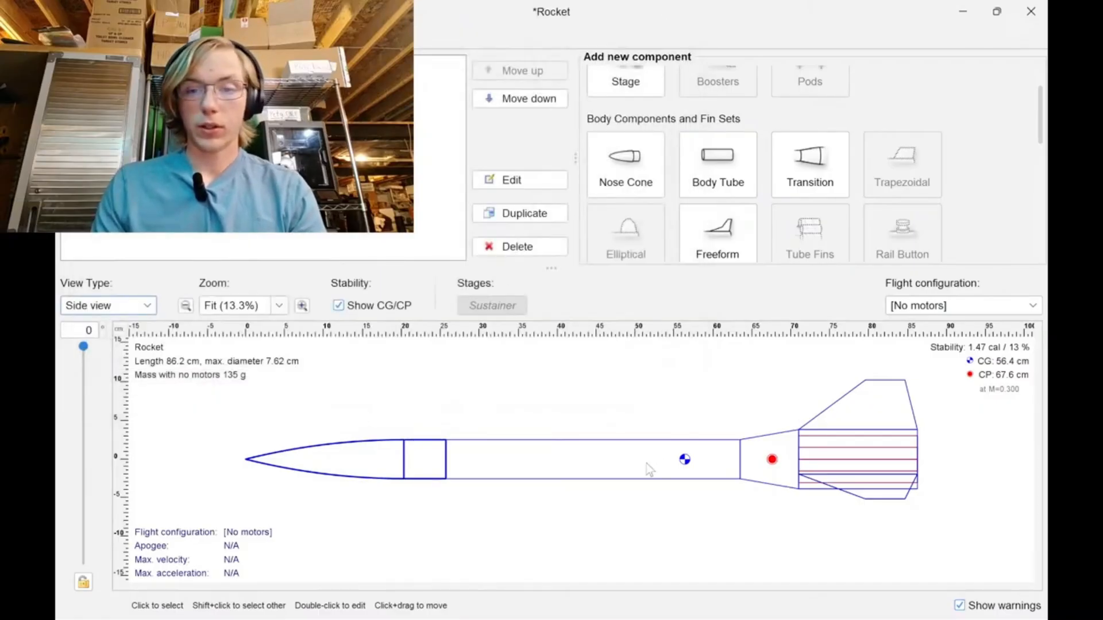
Change the transition's length unit to inches, try lengths of 3 in and 6 in, settle on 10 in and accept.
double_click(752, 466)
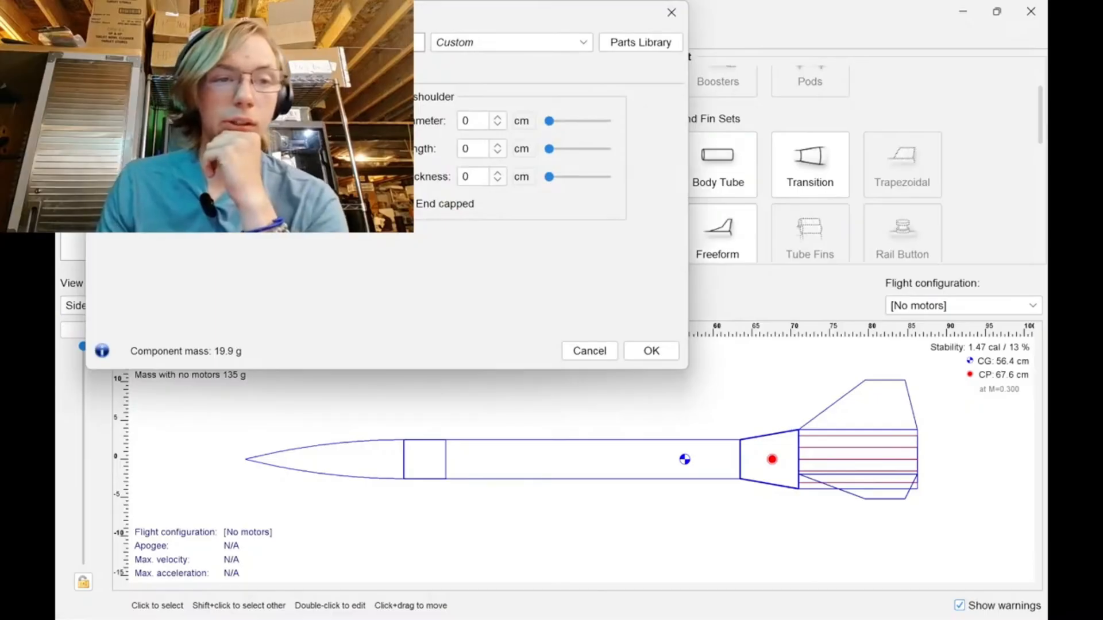
click(114, 73)
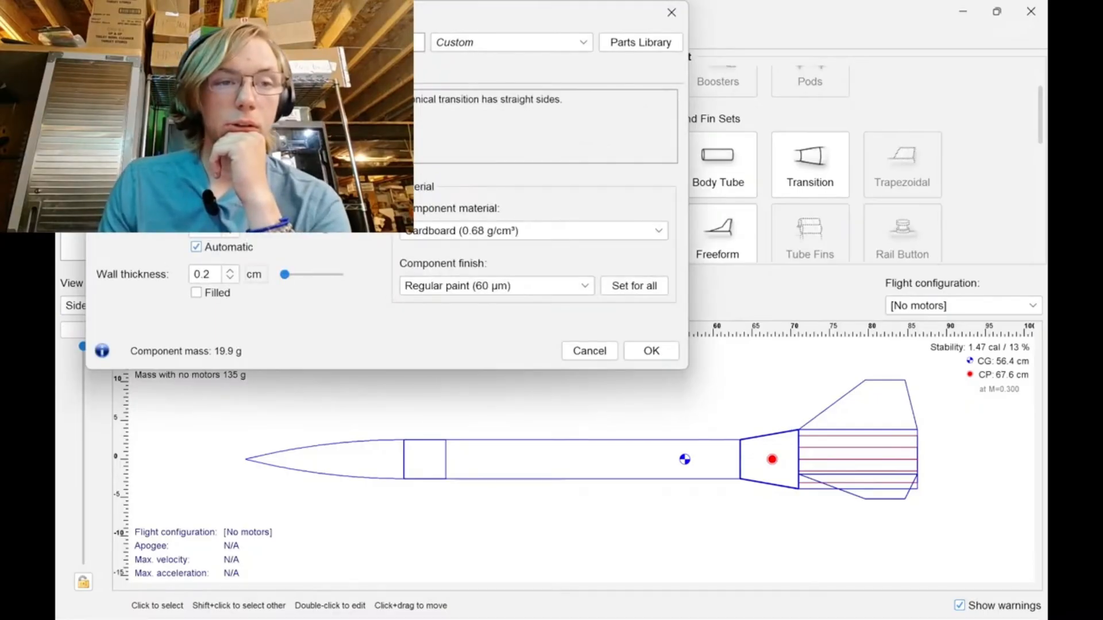
click(255, 155)
click(269, 232)
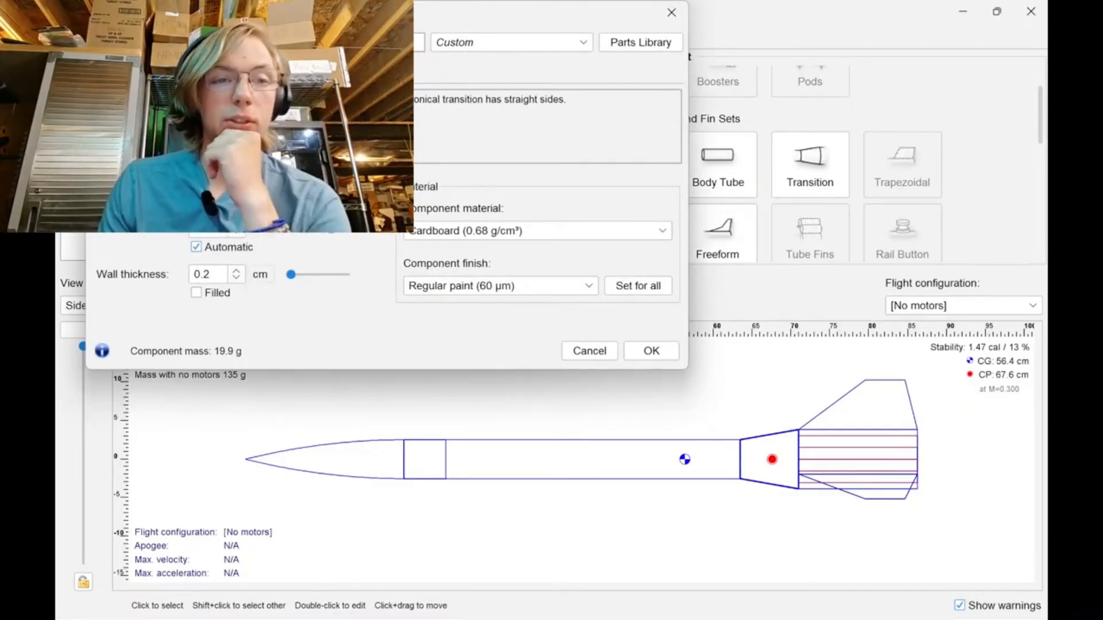
text(3)
key(Return)
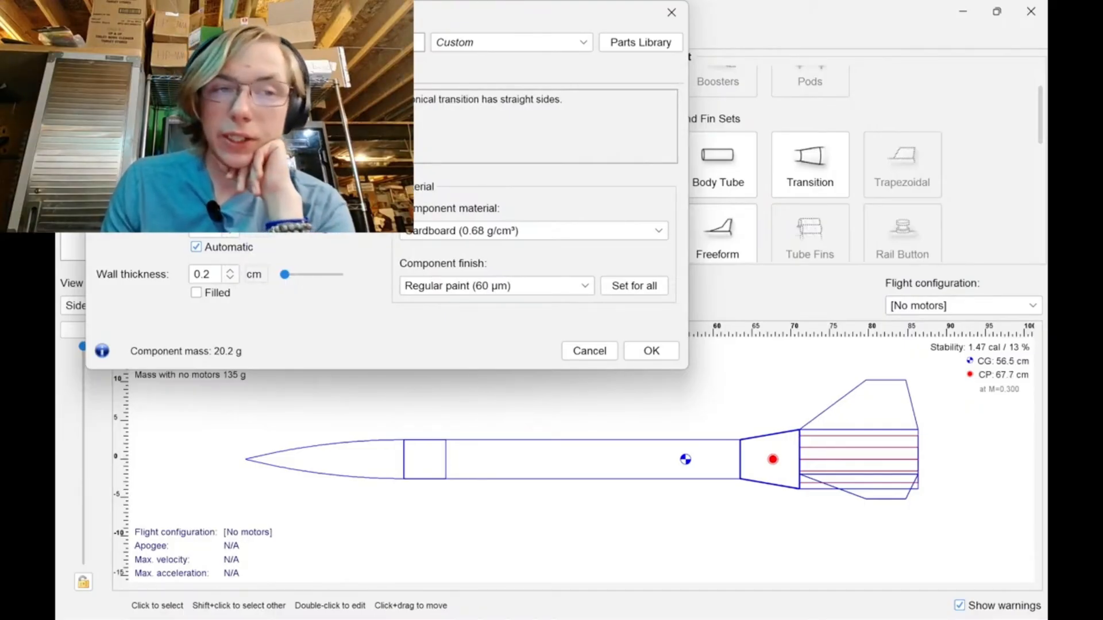
text(6)
key(Return)
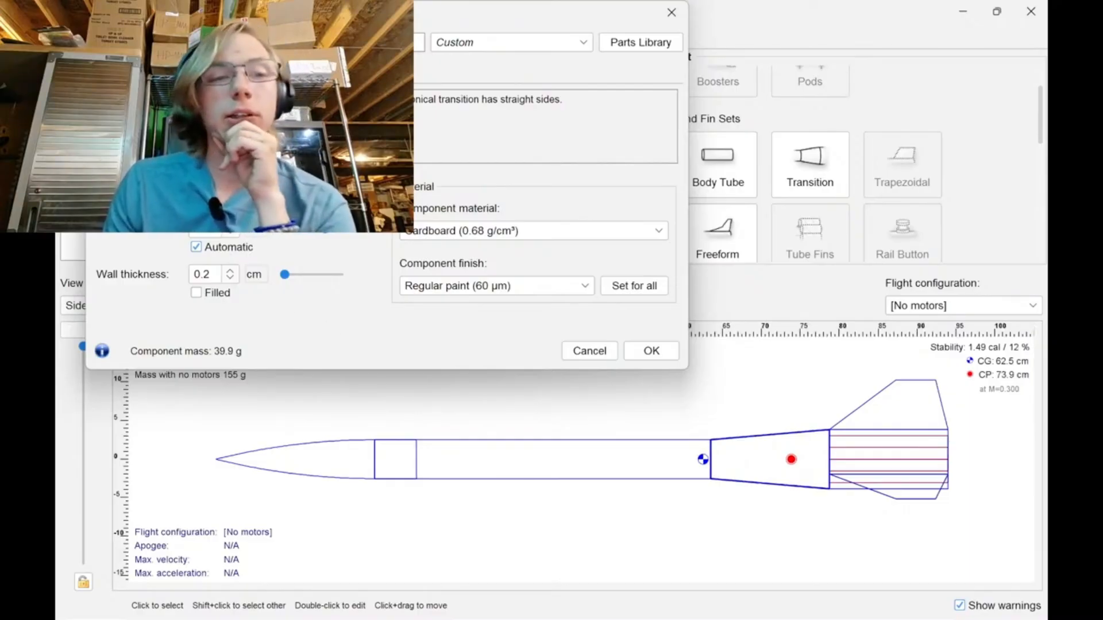
key(Return)
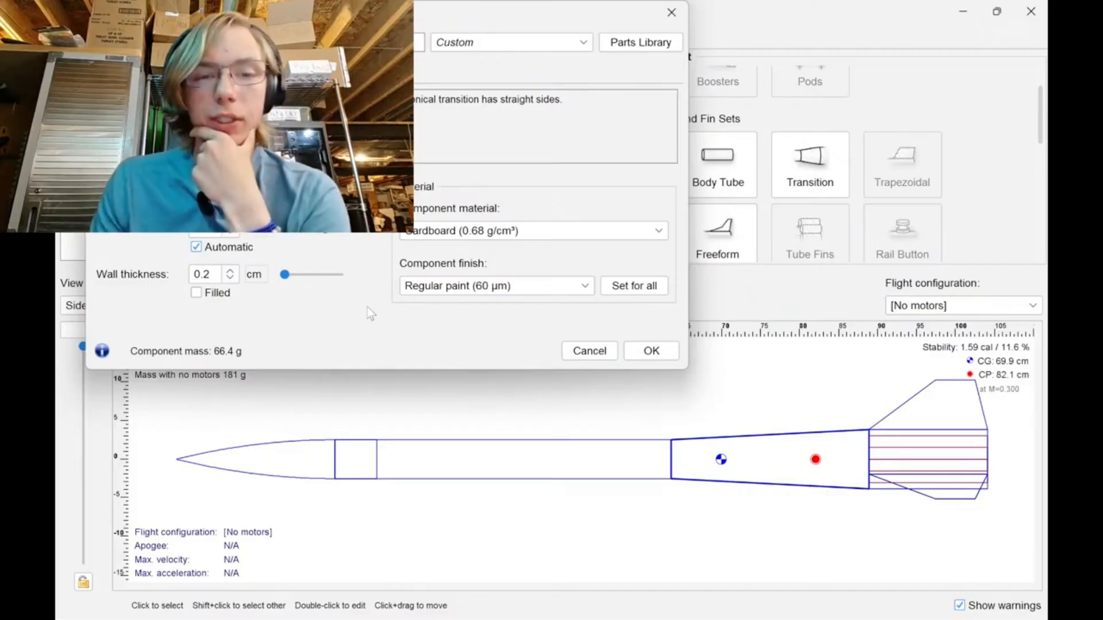
click(652, 351)
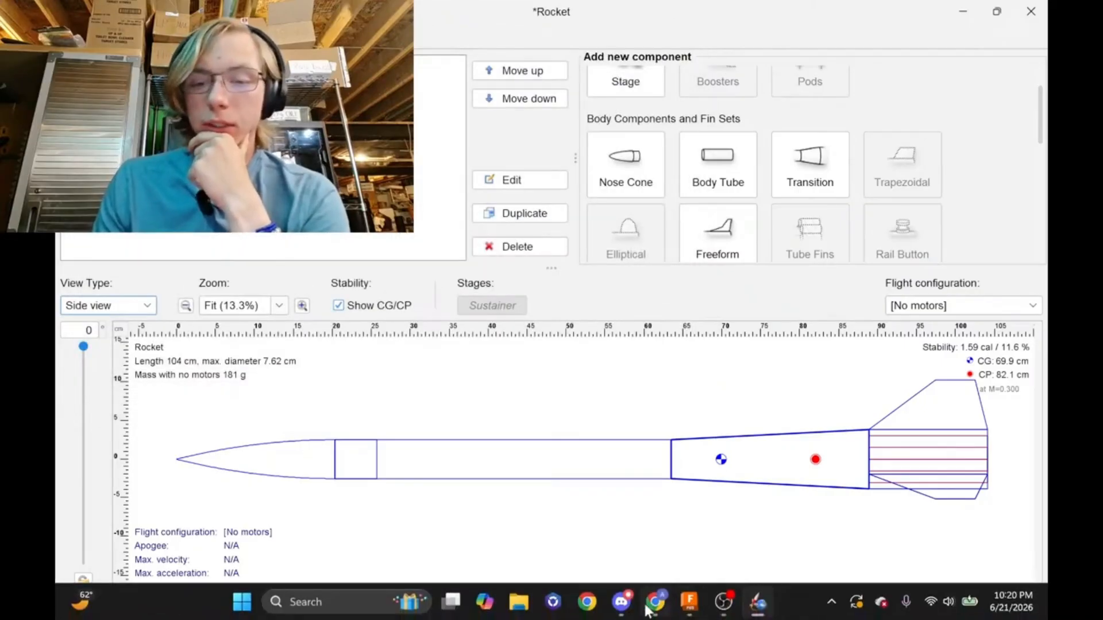
Switch to the livestream dashboard in Chrome and read the latest chat suggestions about the rocket.
click(651, 608)
click(299, 15)
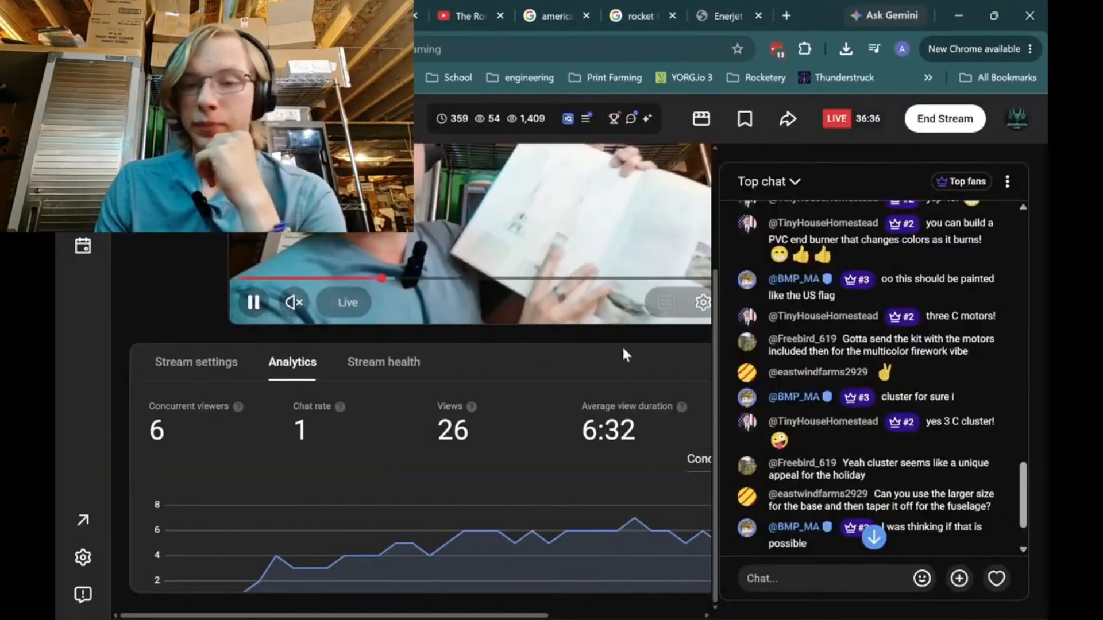
scroll(885, 447, down, 3)
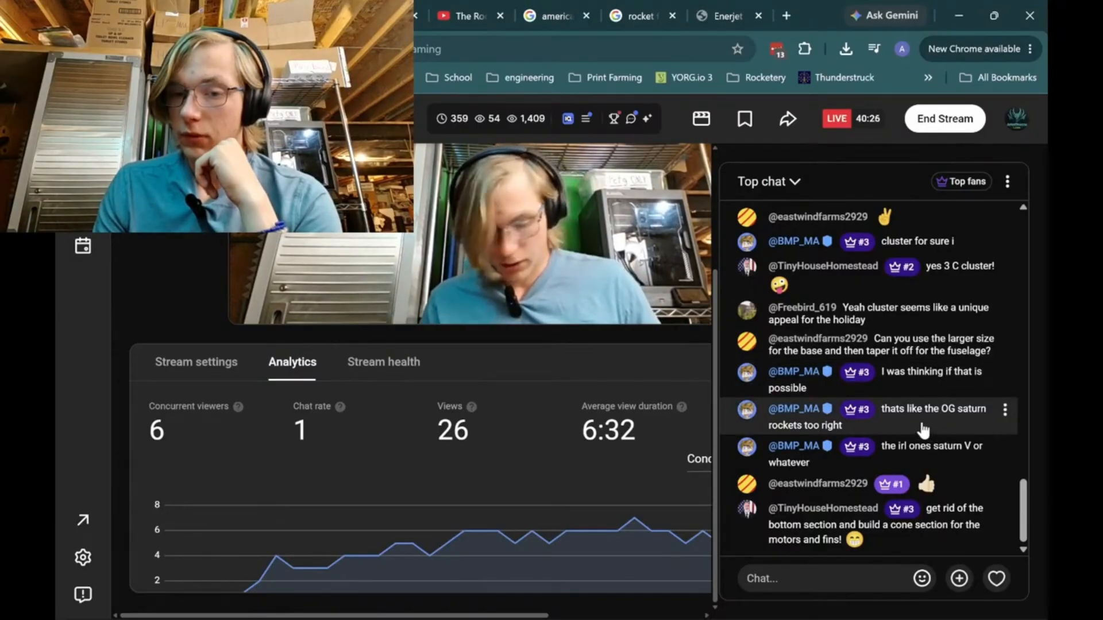
Search Google in a new tab for "saturn 2 rocket", browse the images and open the Reddit Saturn II family picture.
click(787, 17)
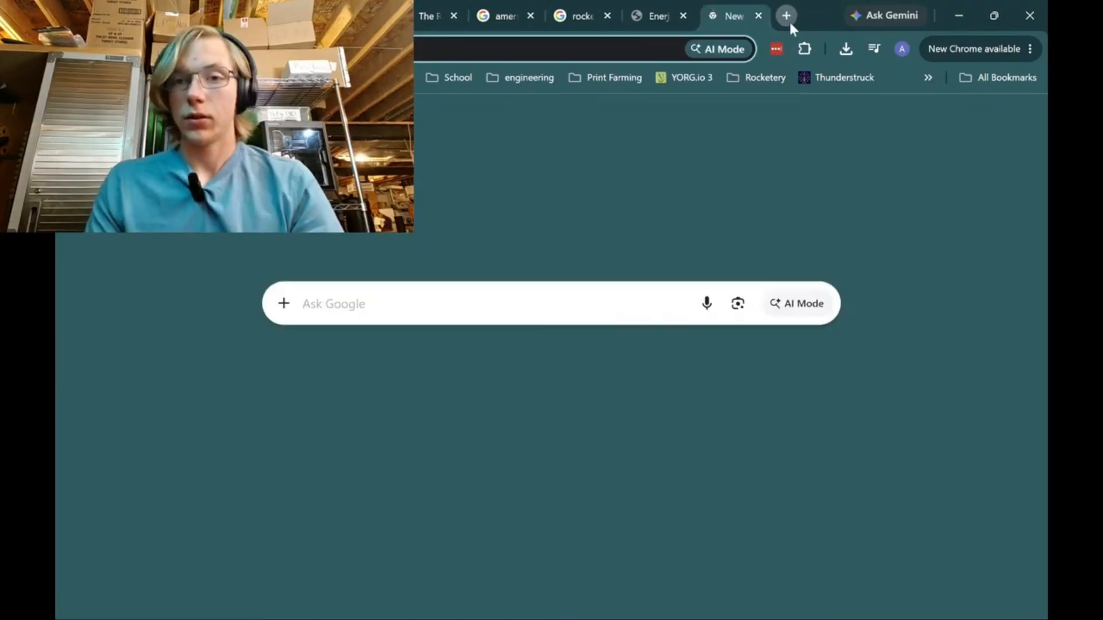
text(satur)
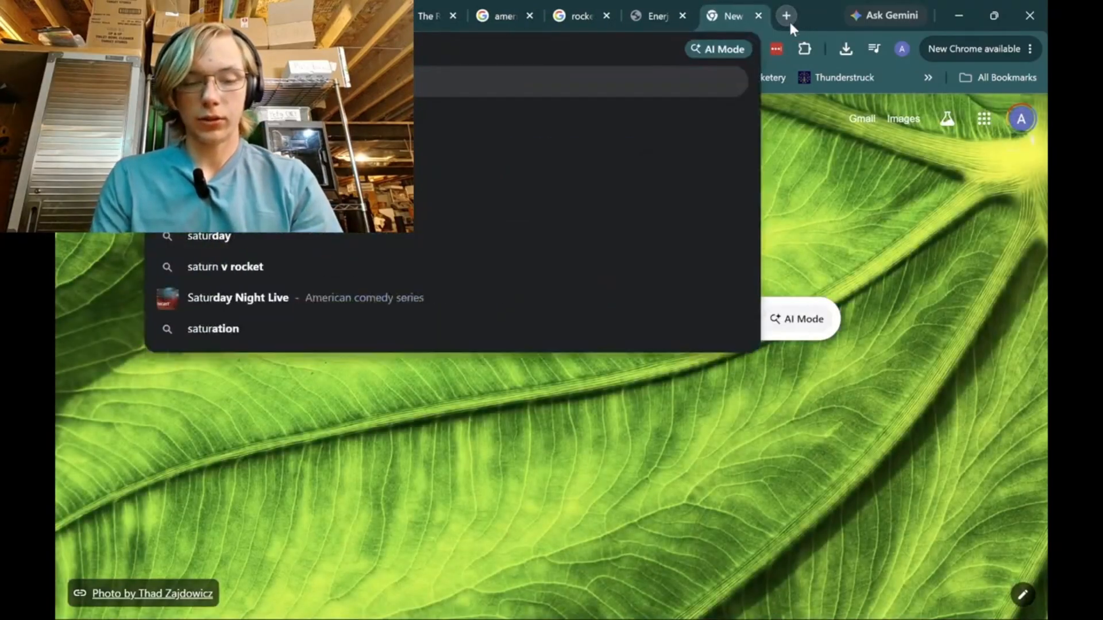
text(n 2 rocket)
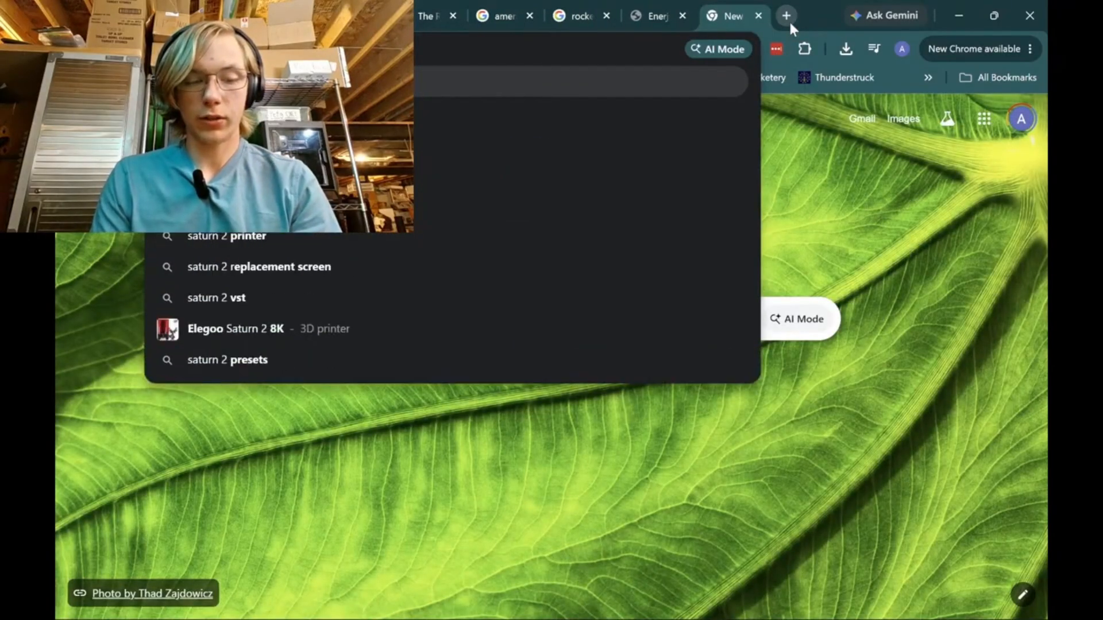
key(Return)
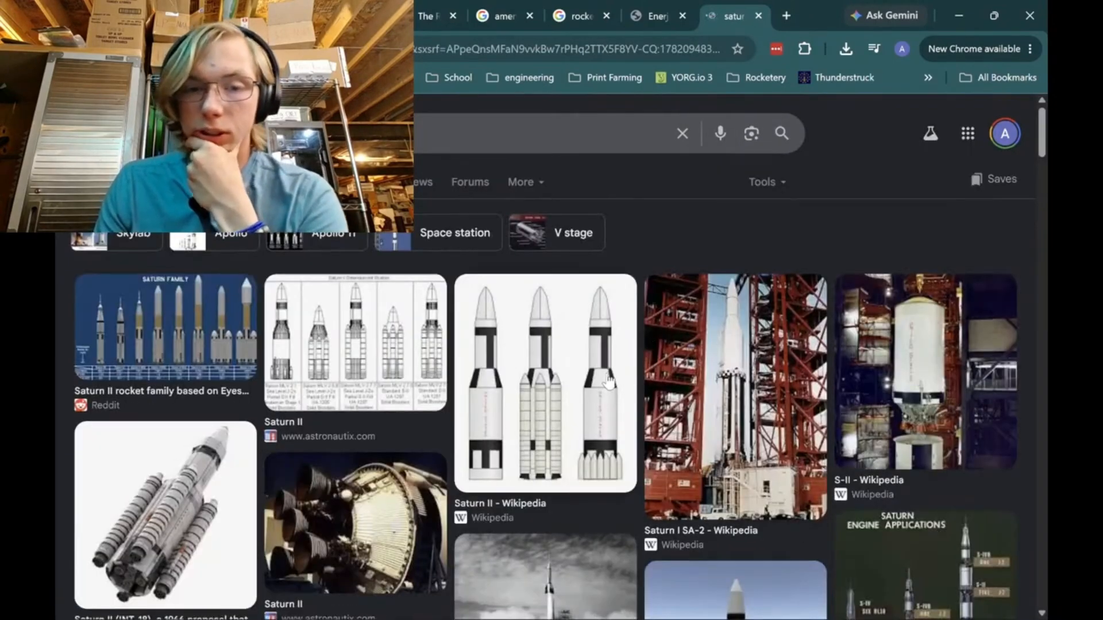
scroll(655, 391, down, 1)
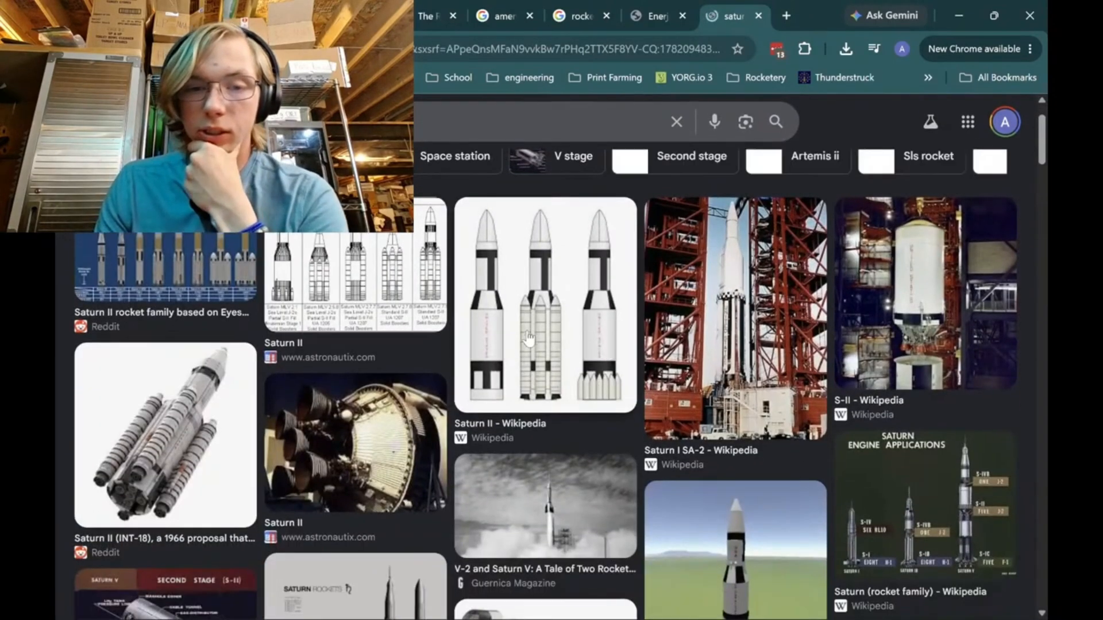
click(411, 123)
click(156, 250)
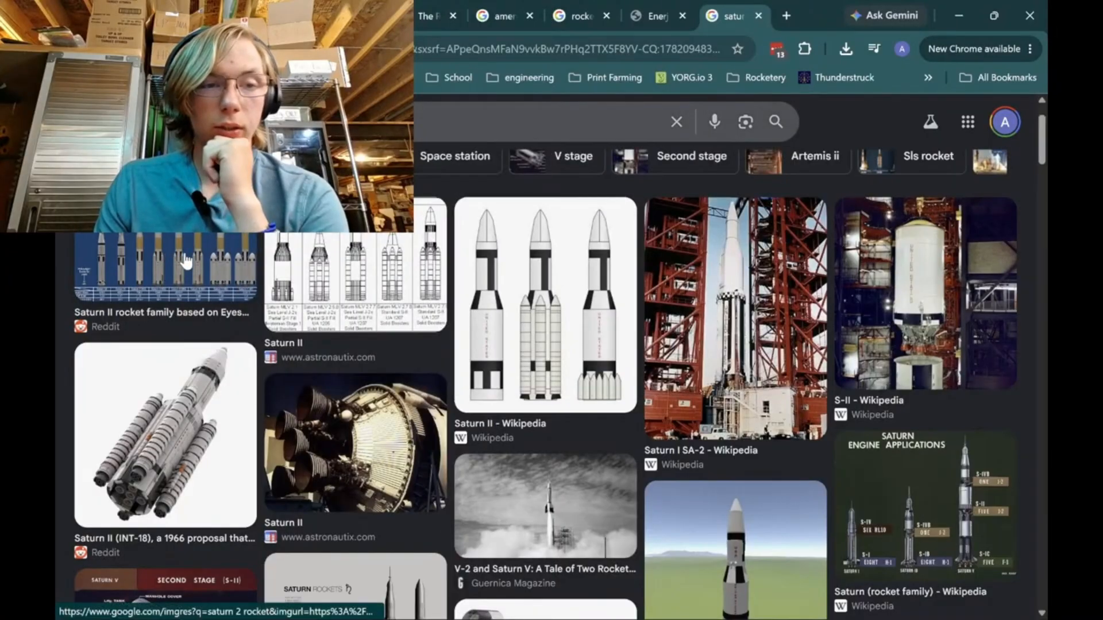
click(185, 262)
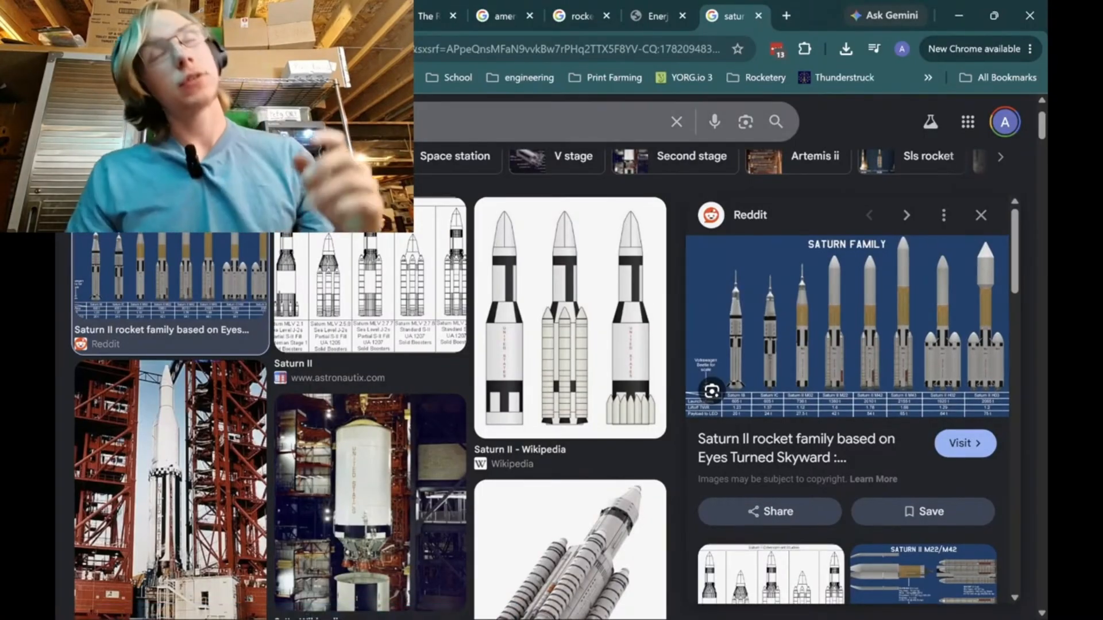
Search the images for the Saturn rocket family and open the Historic Spacecraft picture of Saturn I and IB rockets.
triple_click(345, 121)
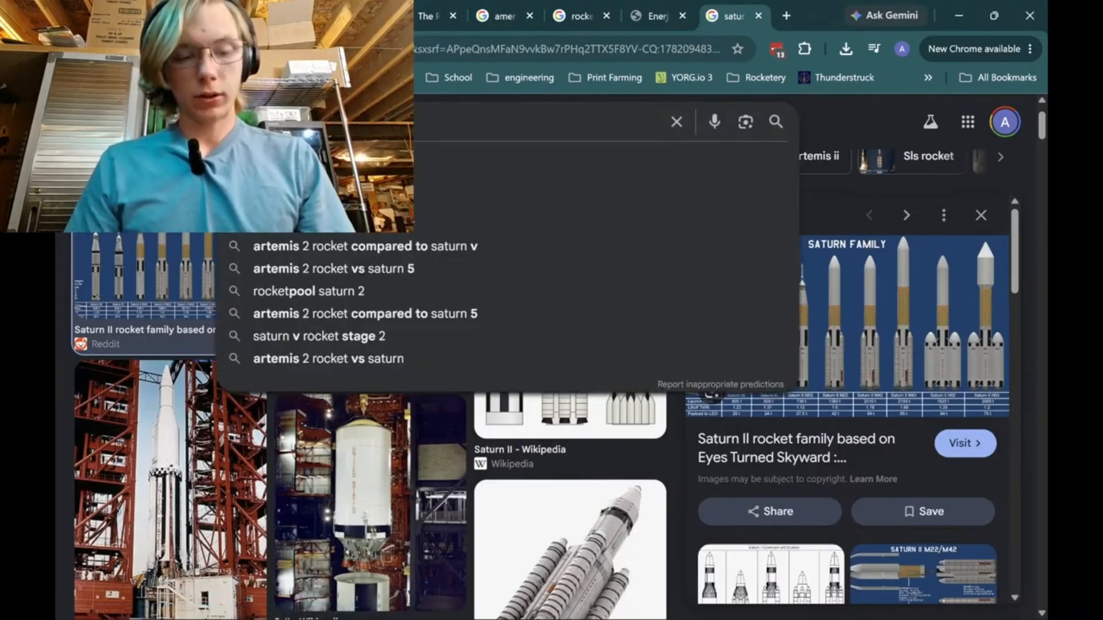
text(saturn rocket family)
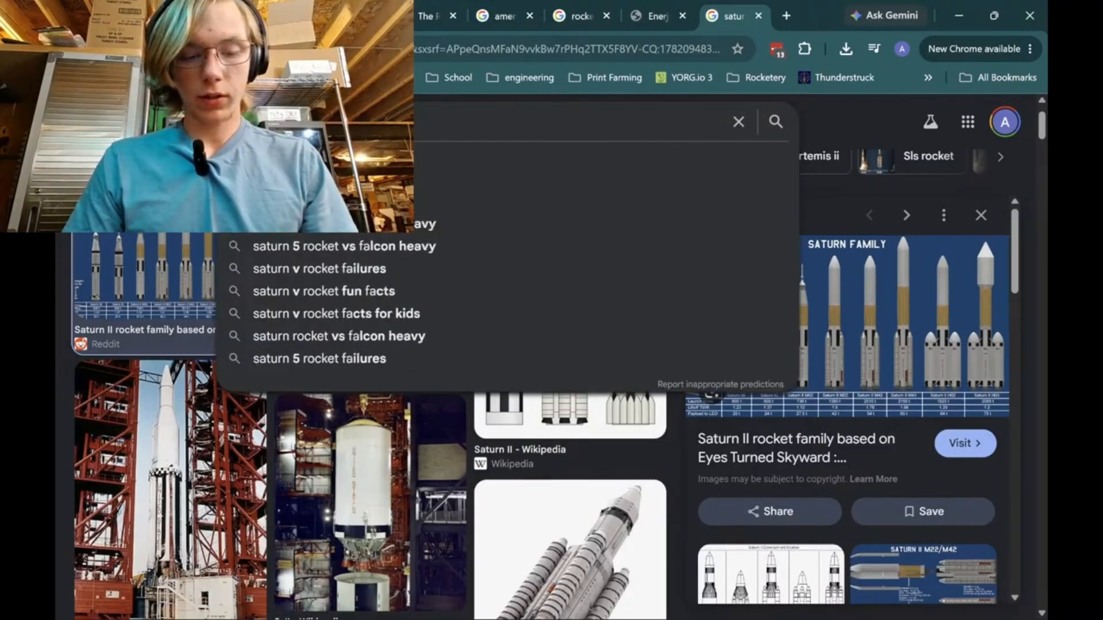
key(Return)
scroll(647, 320, down, 4)
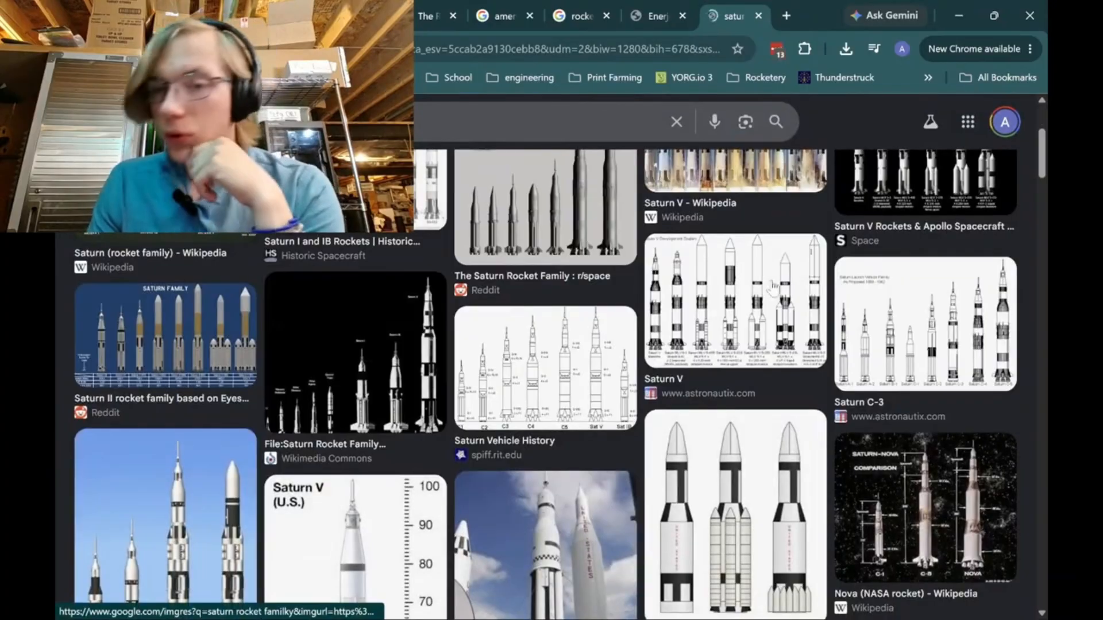
click(1002, 353)
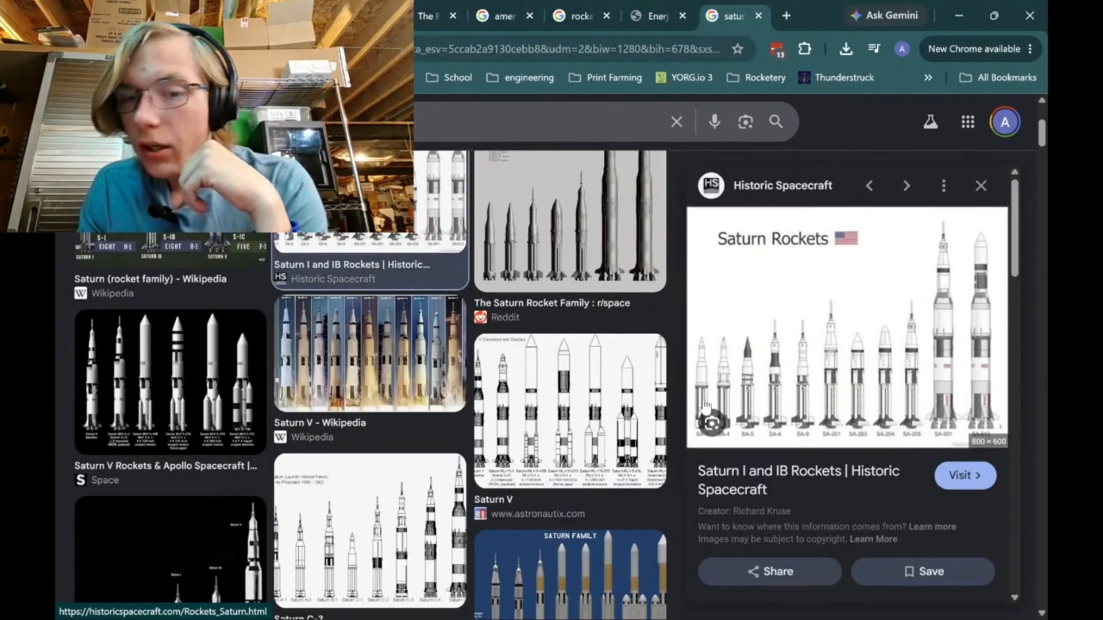
Read the newest messages in the livestream chat and return to OpenRocket.
click(201, 15)
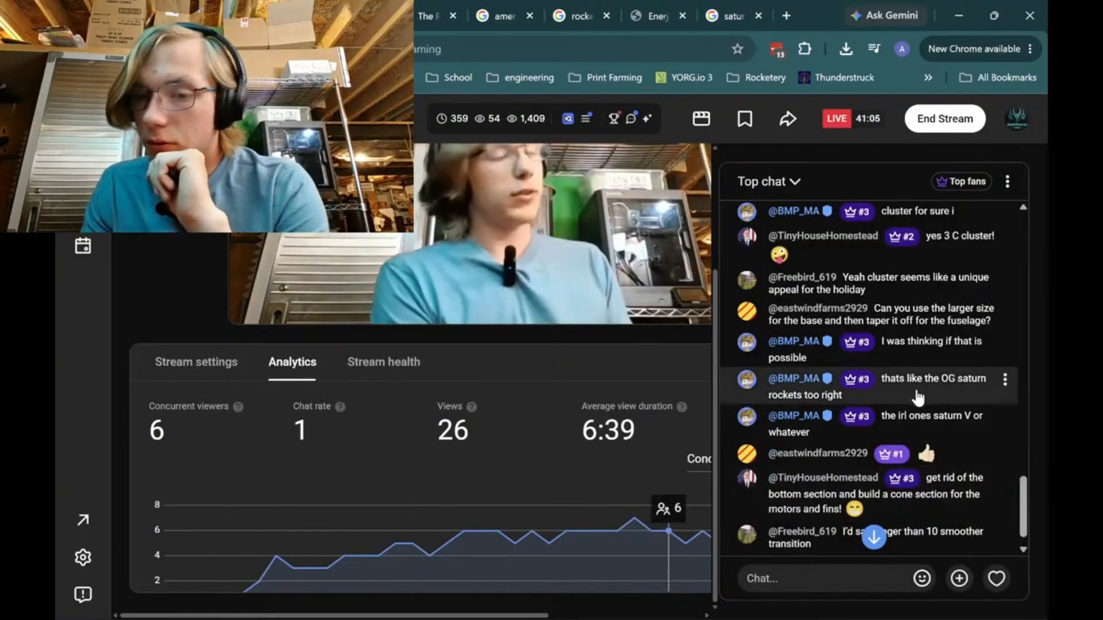
scroll(928, 451, down, 1)
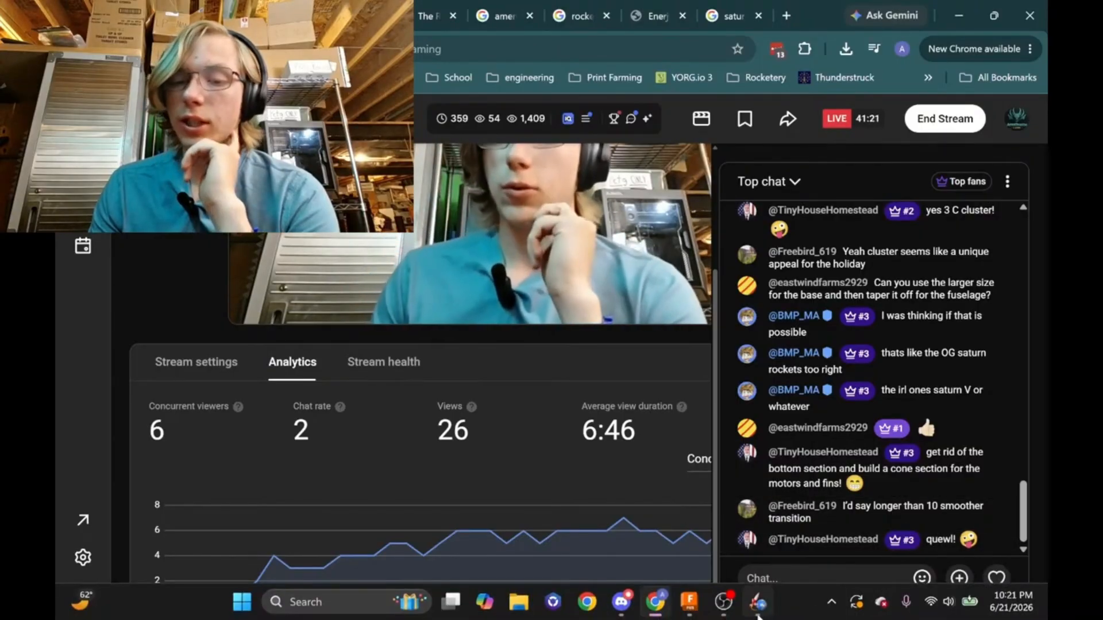
click(754, 587)
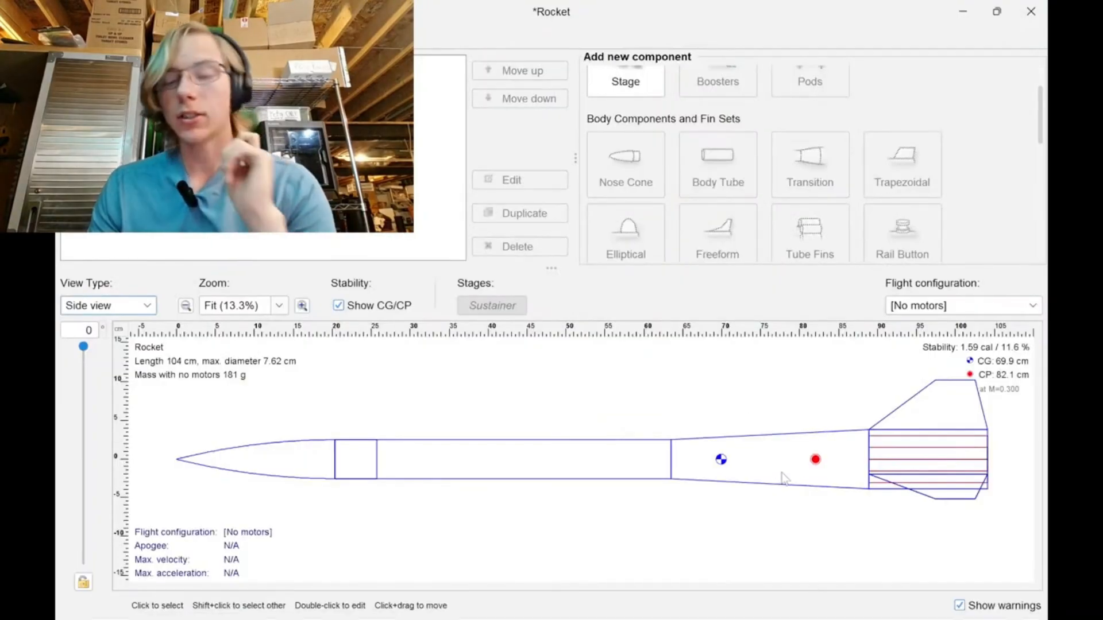
Reopen the transition, view its length in inches and accept the dialog.
double_click(783, 468)
click(256, 272)
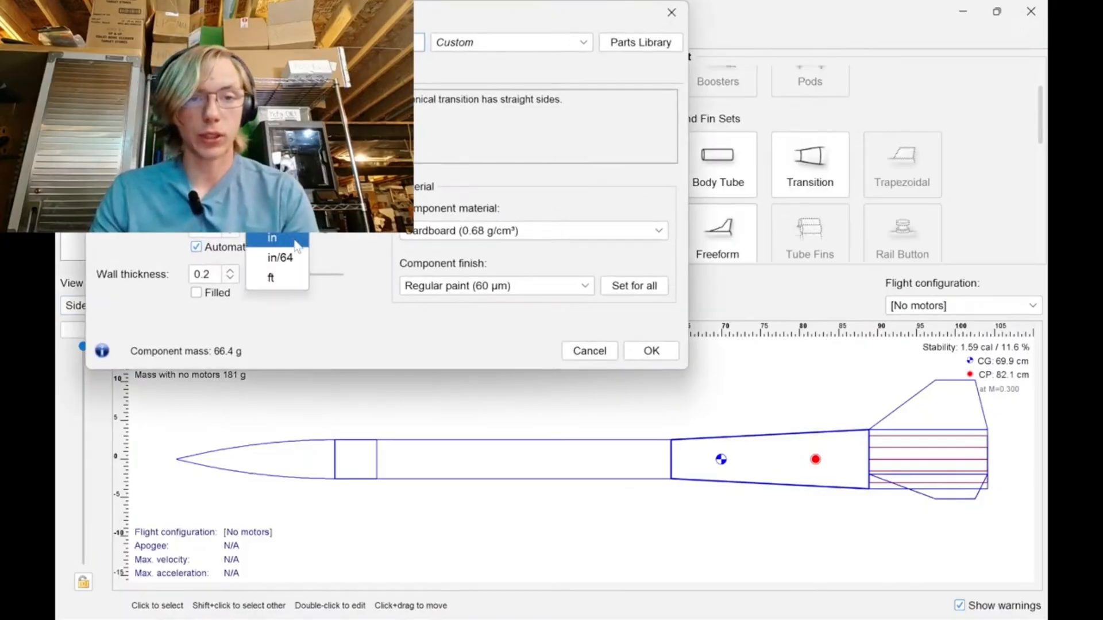
click(652, 351)
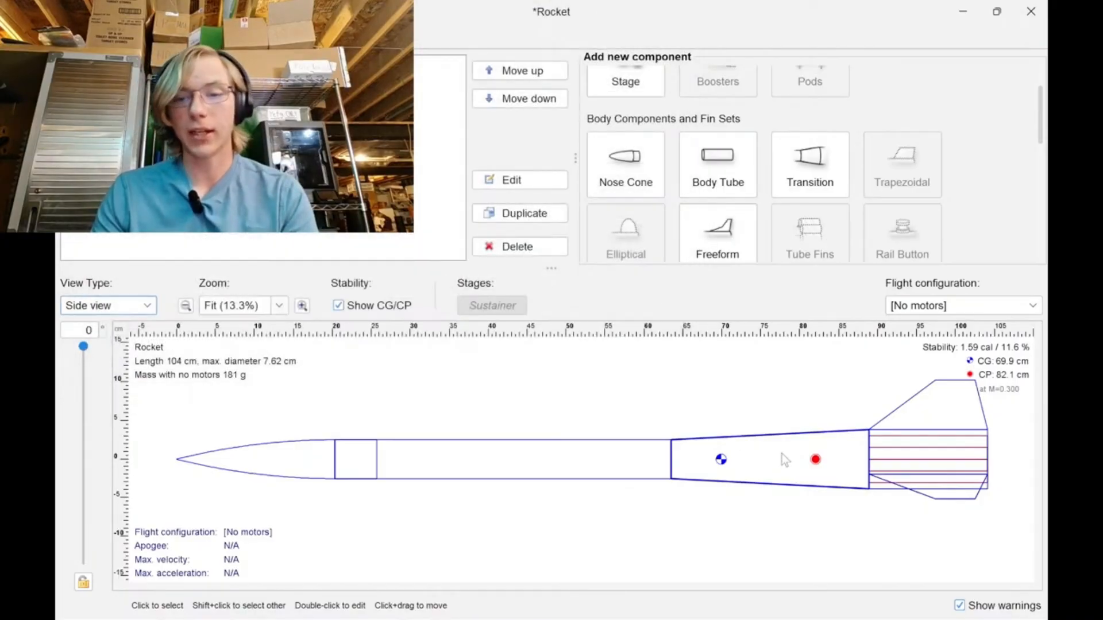
Reopen the transition and give it an aft shoulder 3 in in diameter and 3 in long.
double_click(782, 453)
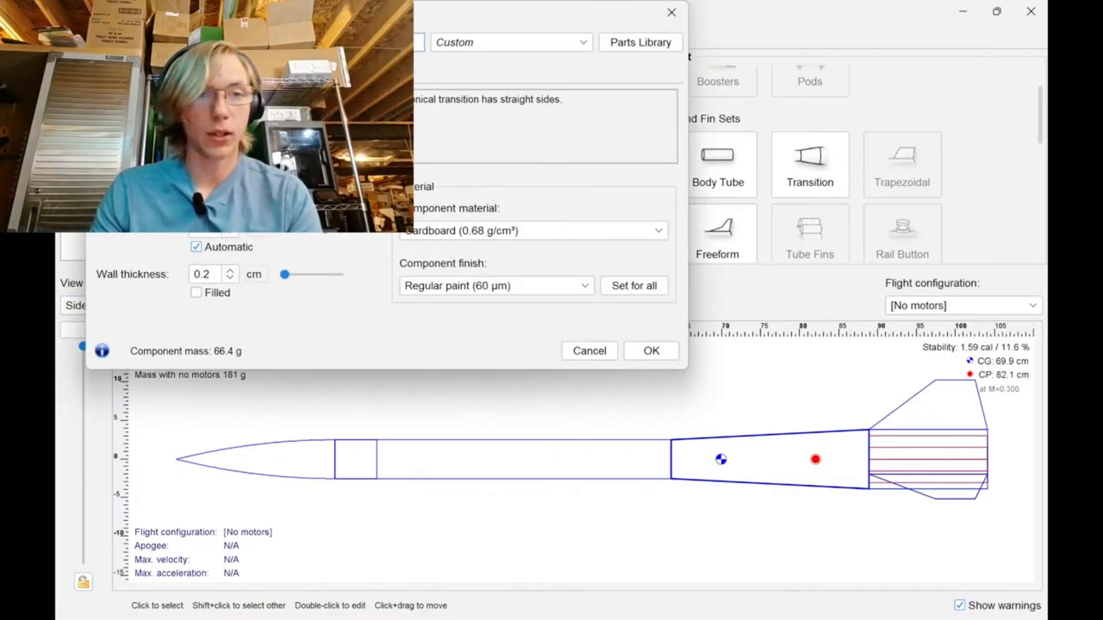
click(173, 72)
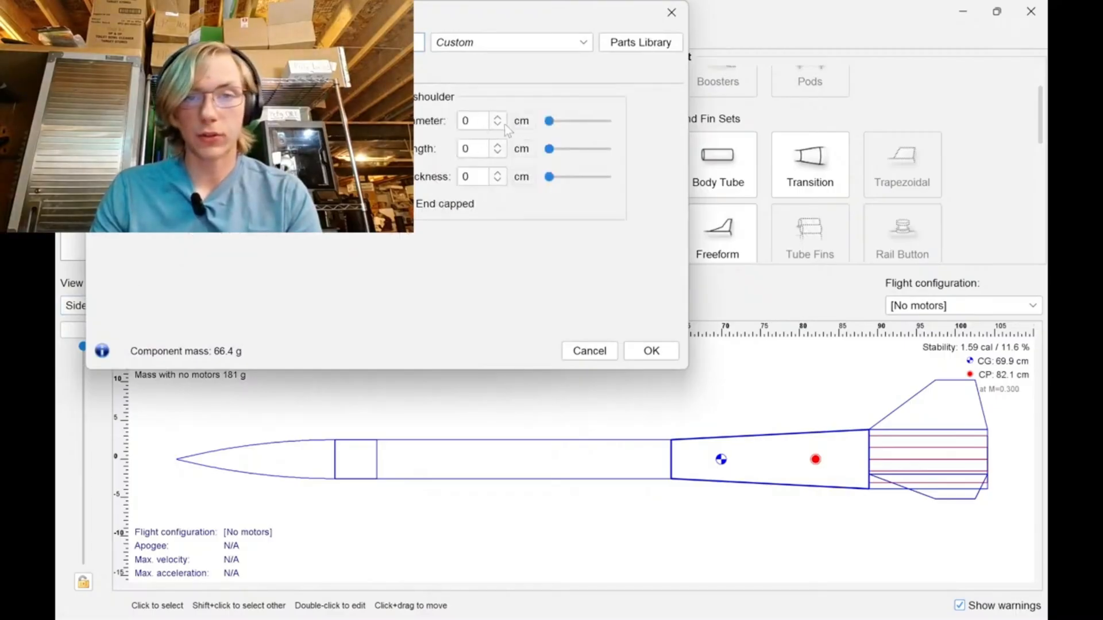
click(477, 121)
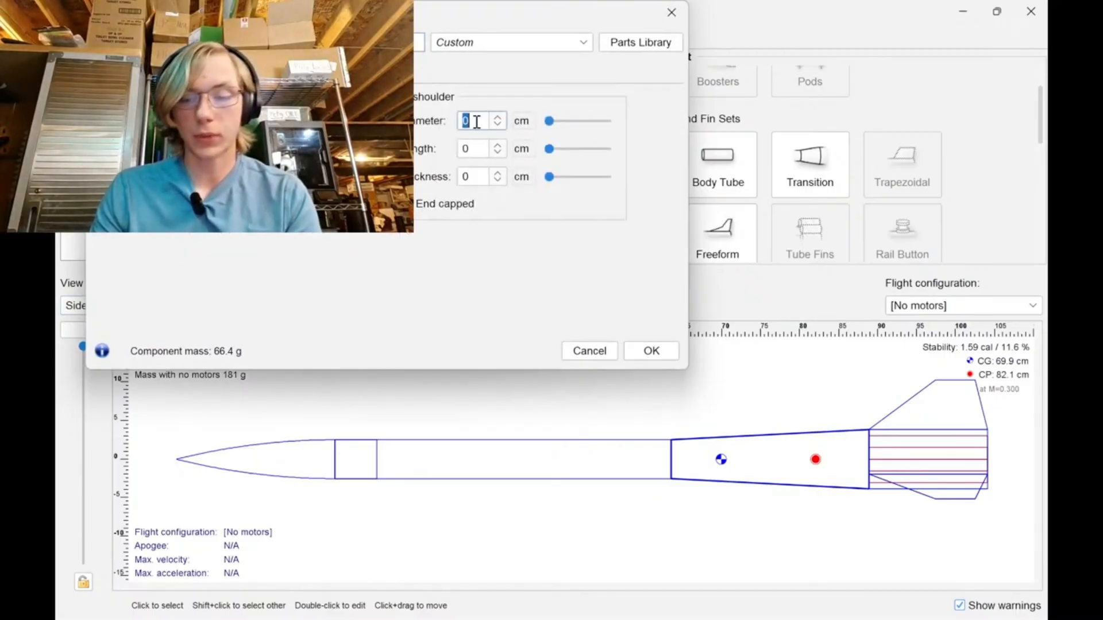
click(521, 121)
click(531, 180)
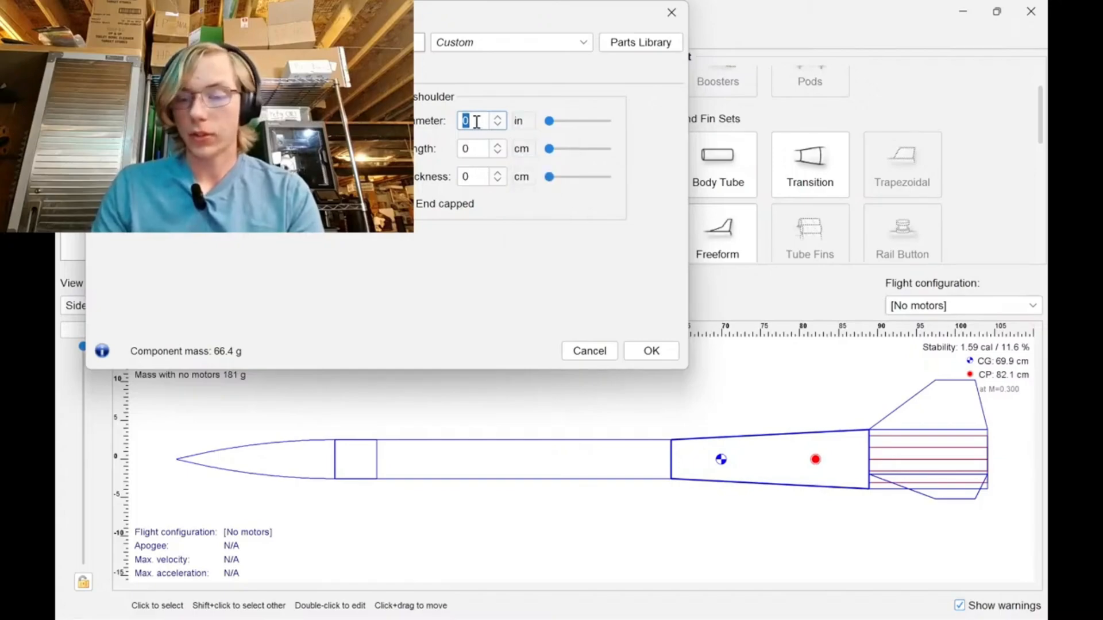
text(3)
click(522, 149)
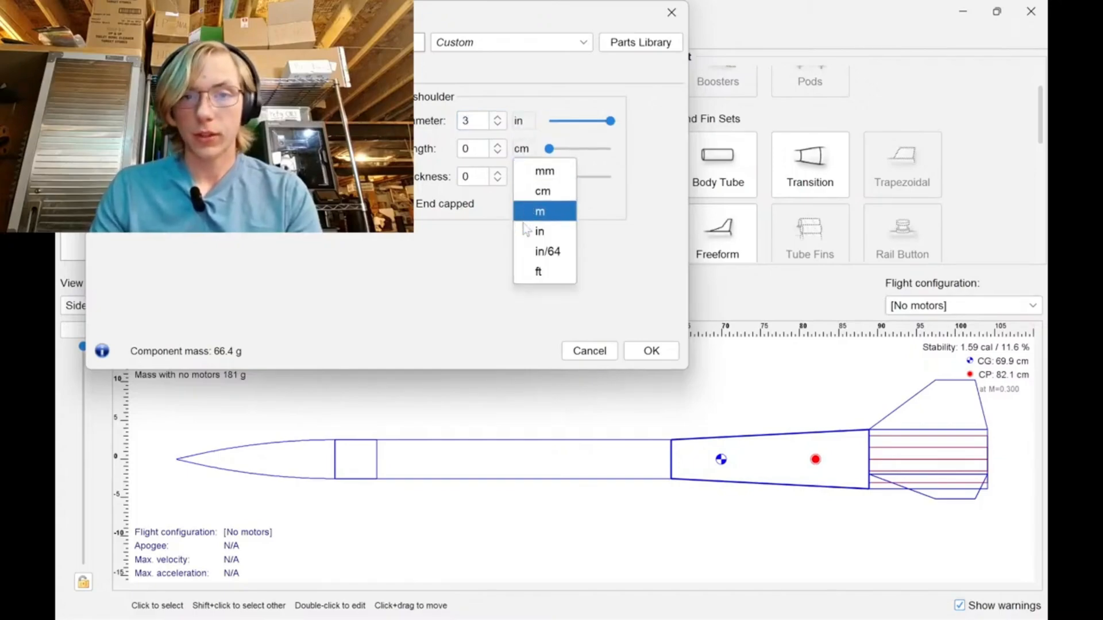
click(532, 209)
click(483, 149)
text(3)
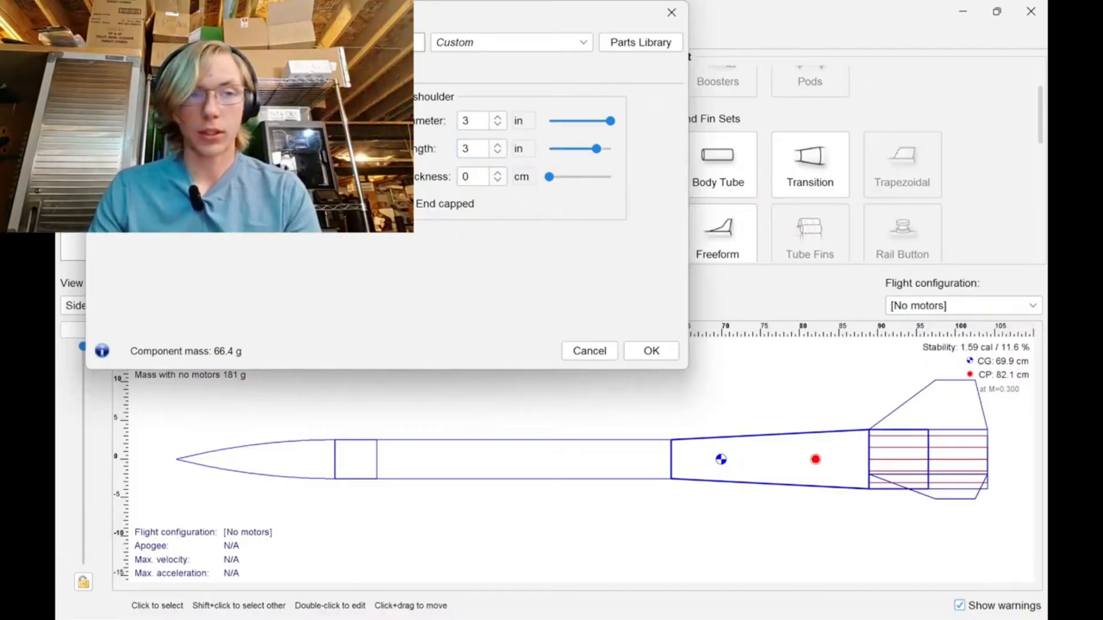
Add a fore shoulder about 5 cm long to the transition, sized in inches to fit the upper body tube, and accept the changes.
click(231, 149)
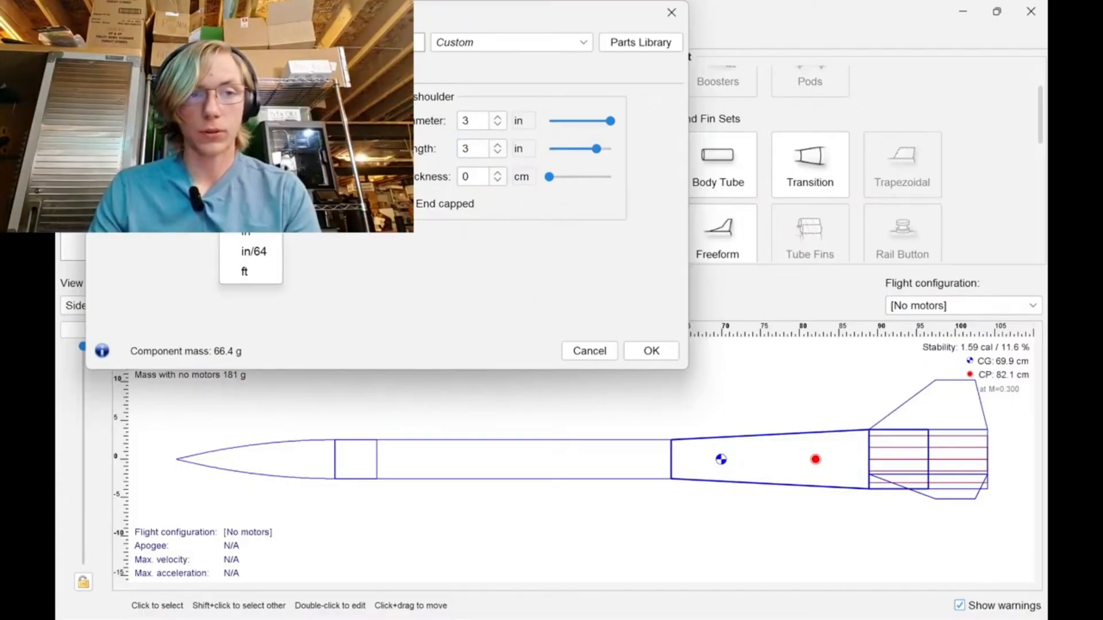
click(256, 236)
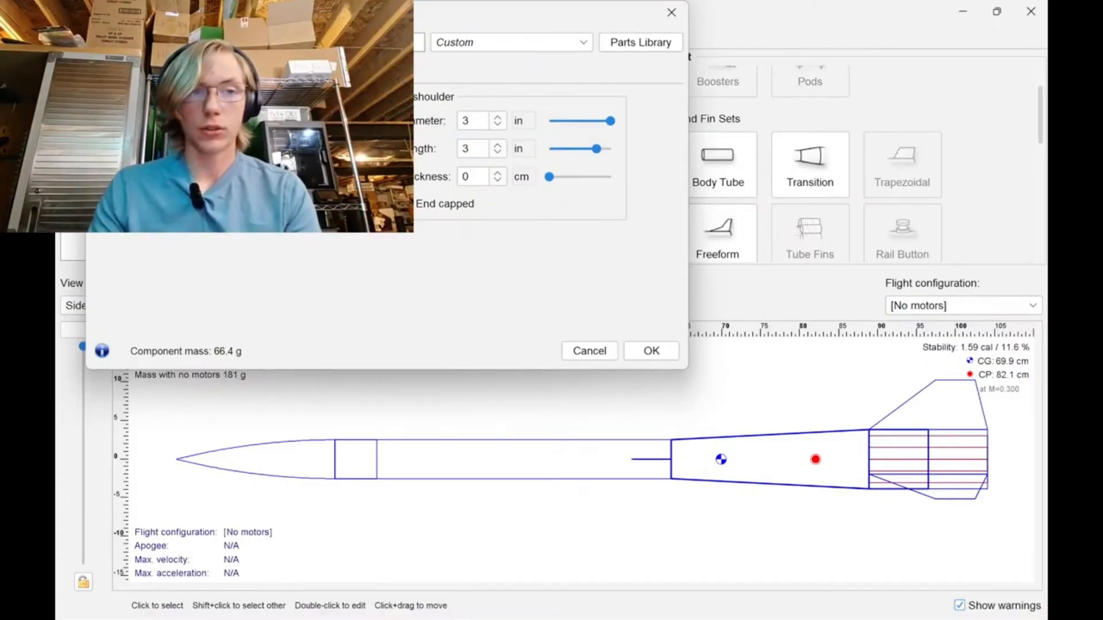
click(230, 120)
click(251, 208)
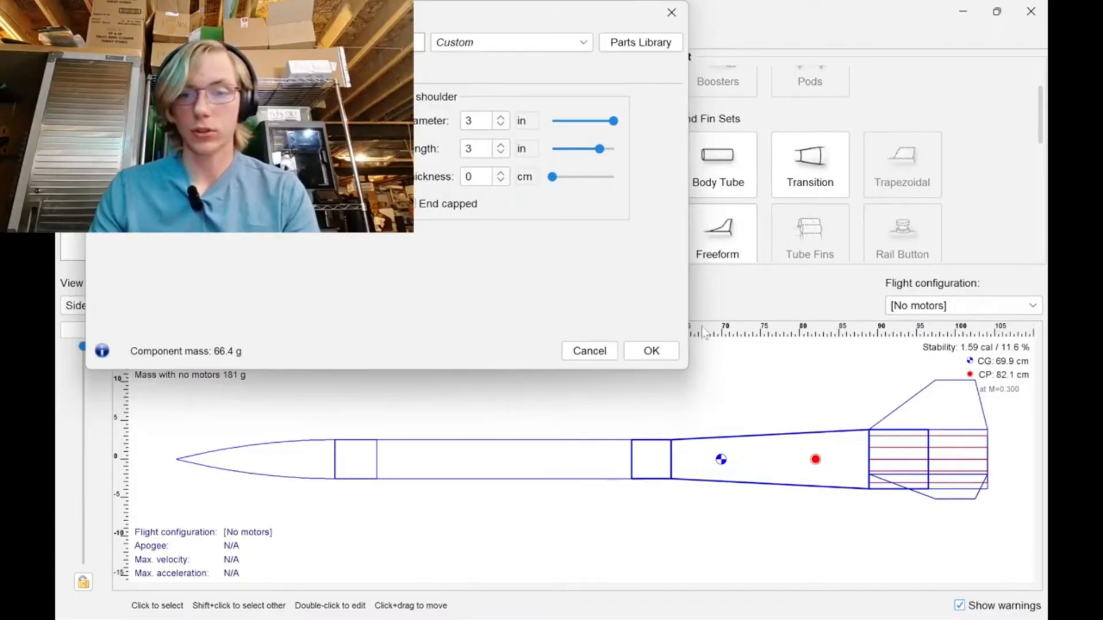
click(655, 351)
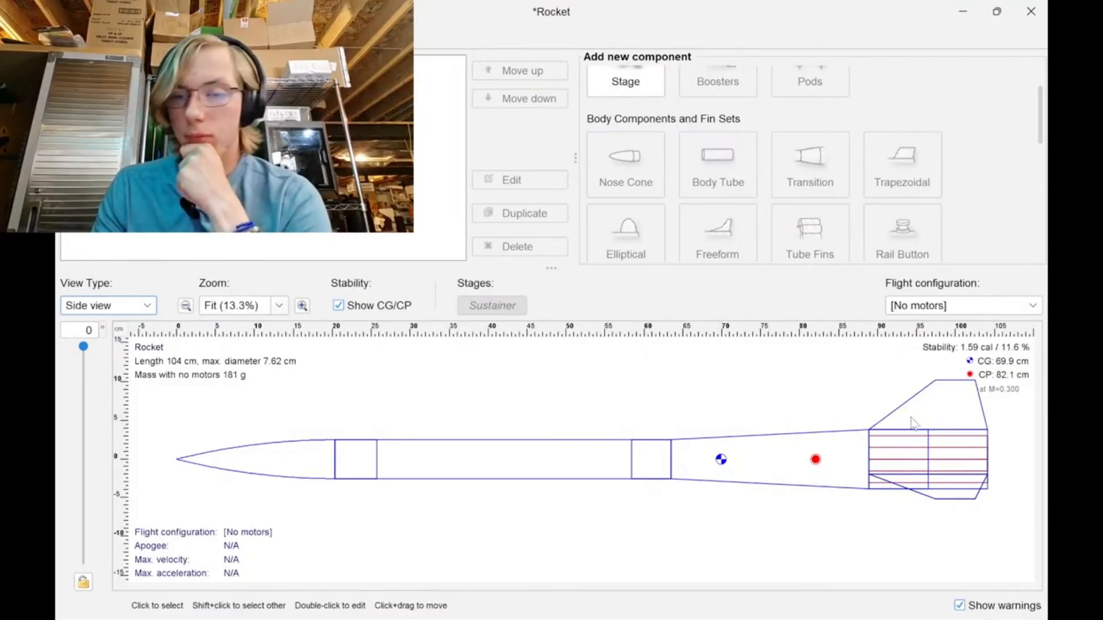
Create a new flight configuration for the inner tube cluster and filter its motor list to AeroTech instead of Estes.
click(187, 39)
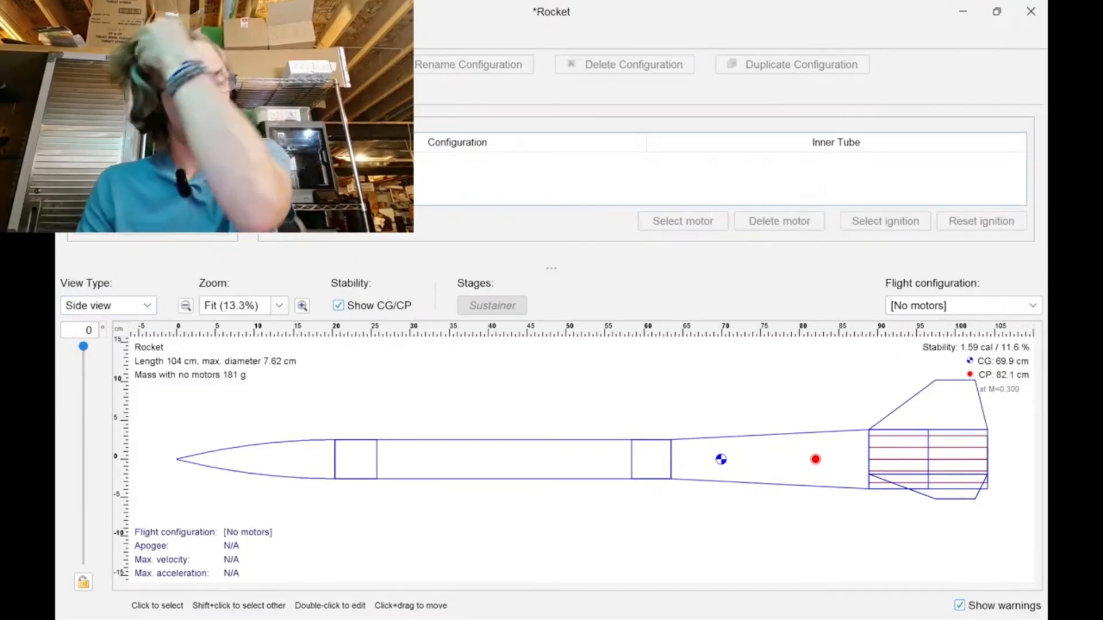
click(300, 64)
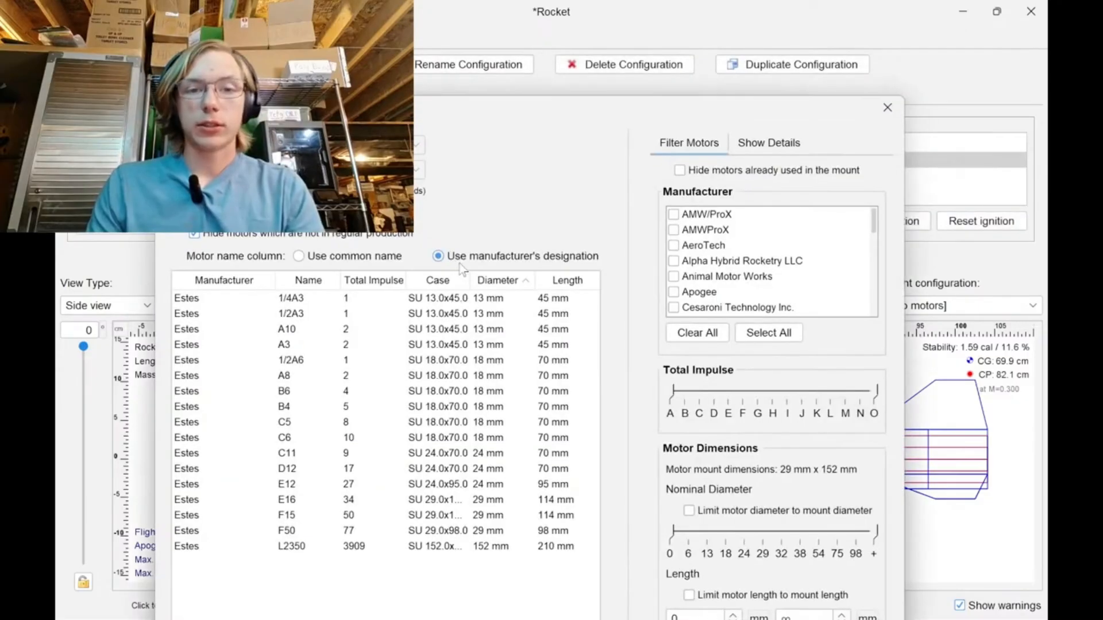
drag(551, 106, 537, 65)
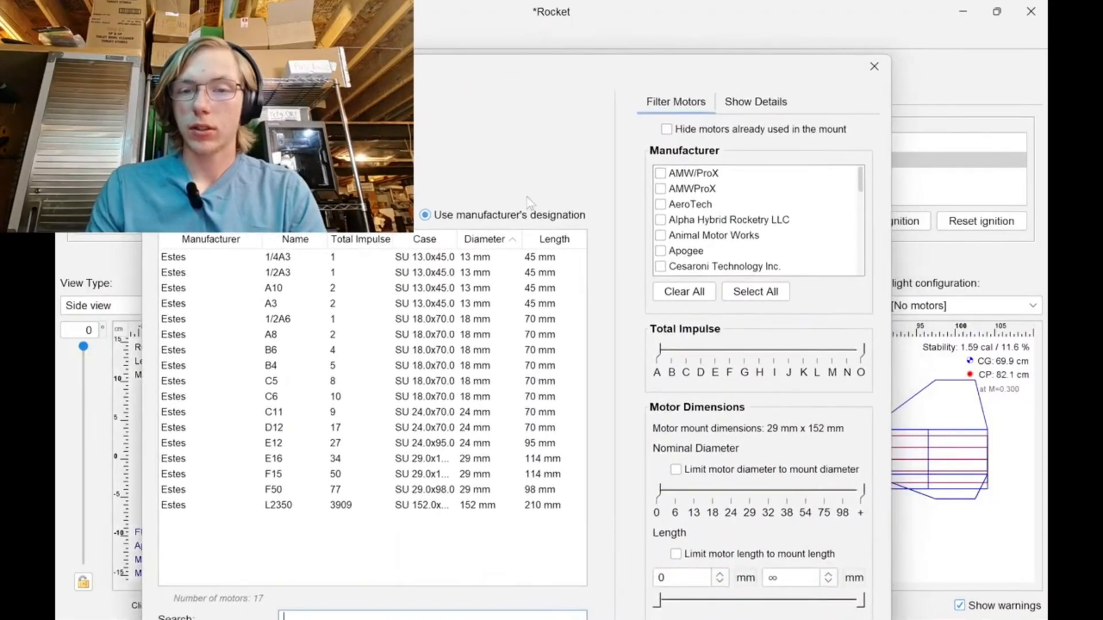
scroll(721, 227, down, 1)
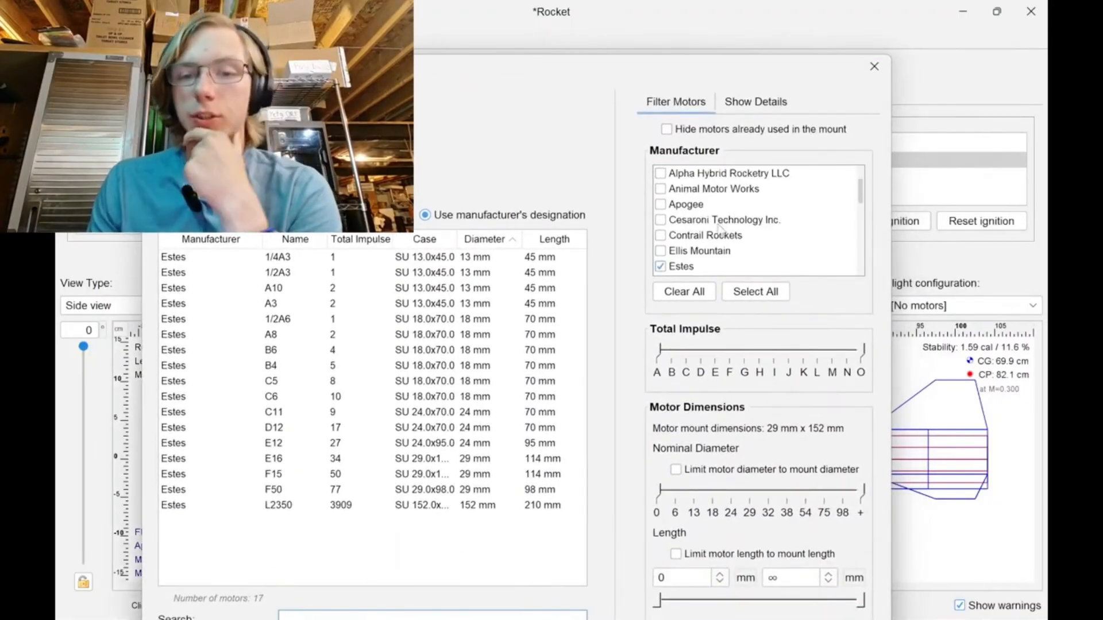
scroll(721, 228, down, 2)
click(664, 174)
scroll(751, 237, up, 1)
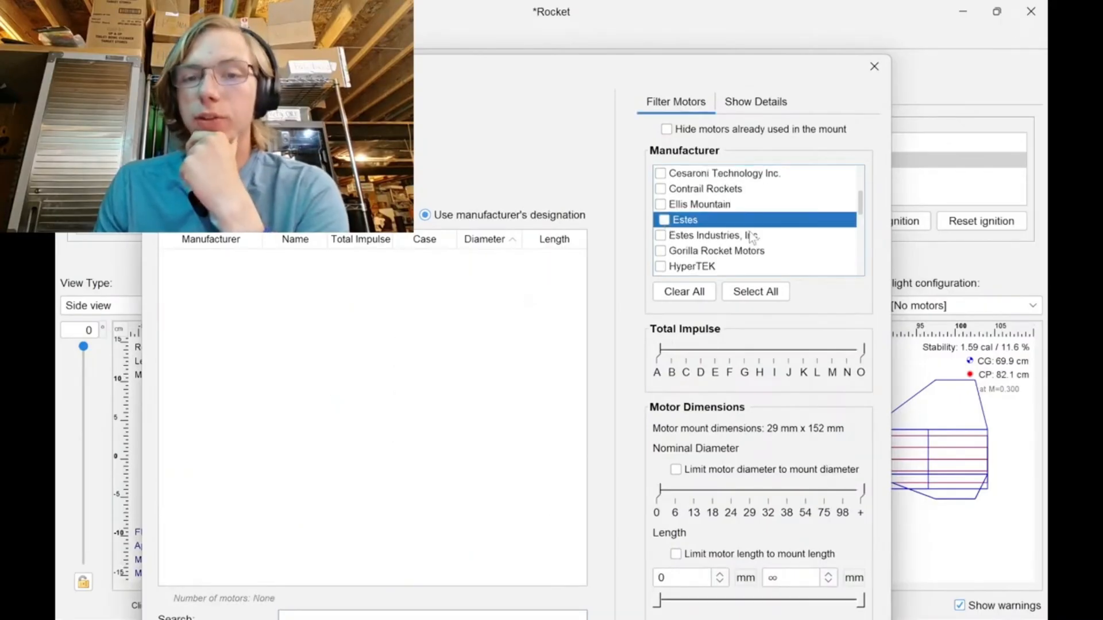
scroll(751, 237, up, 2)
click(666, 206)
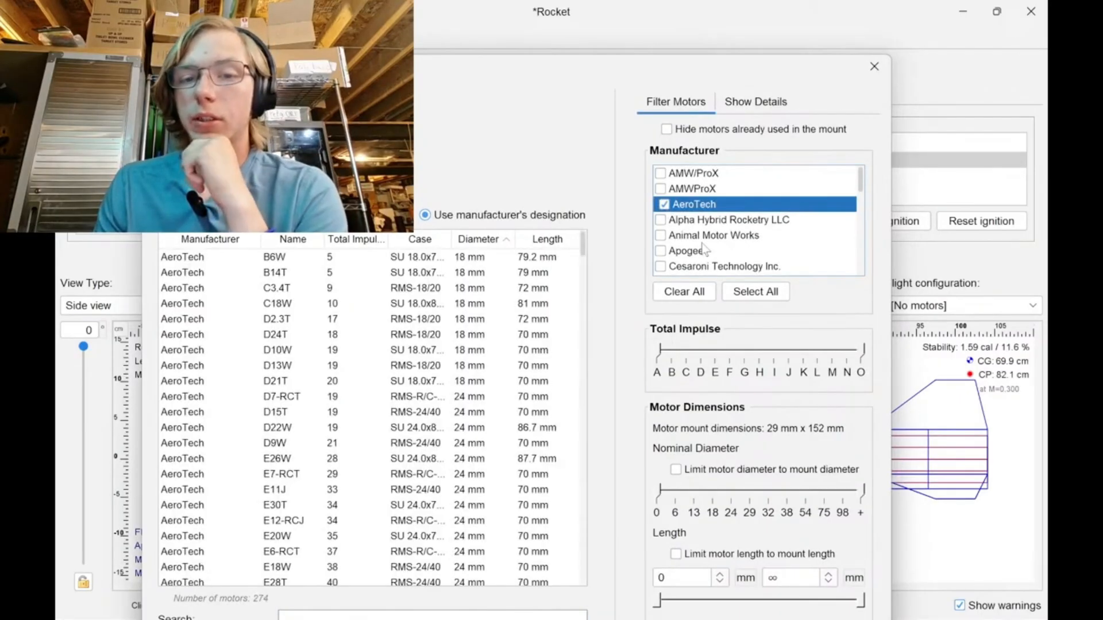
Restrict the motor list to 29 mm diameter and limit motor length to the mount length.
scroll(704, 250, down, 3)
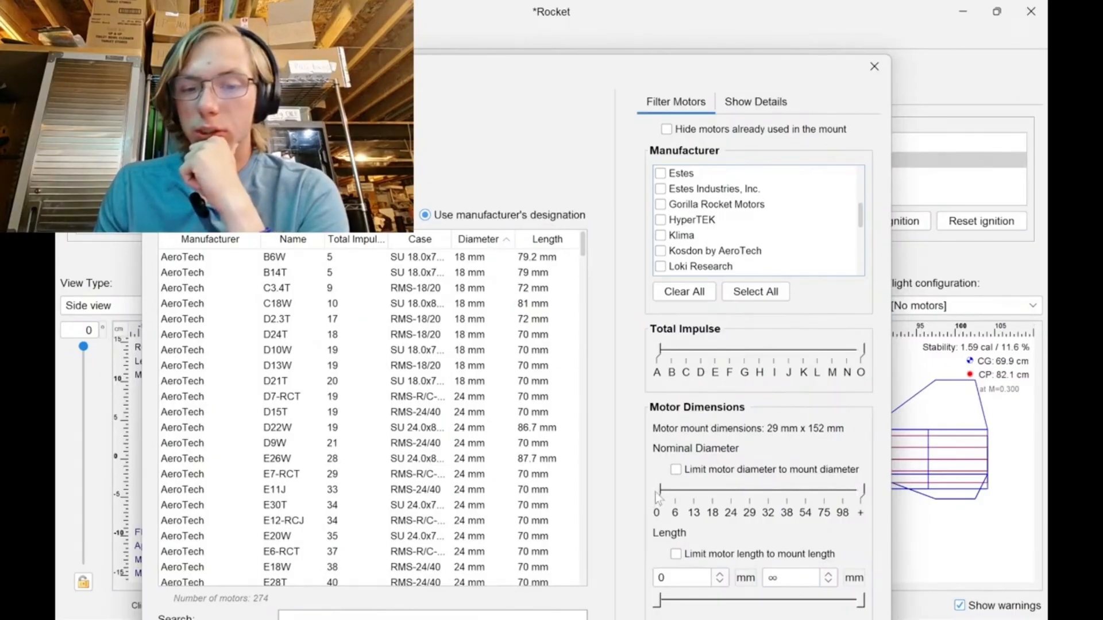
drag(658, 498, 757, 503)
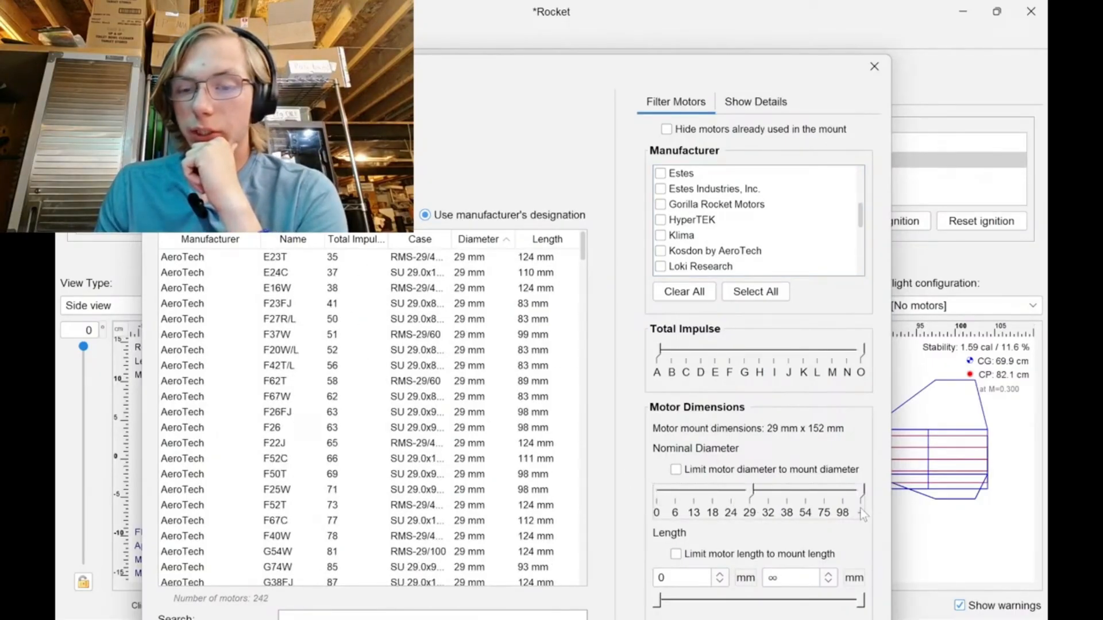
drag(842, 499, 734, 497)
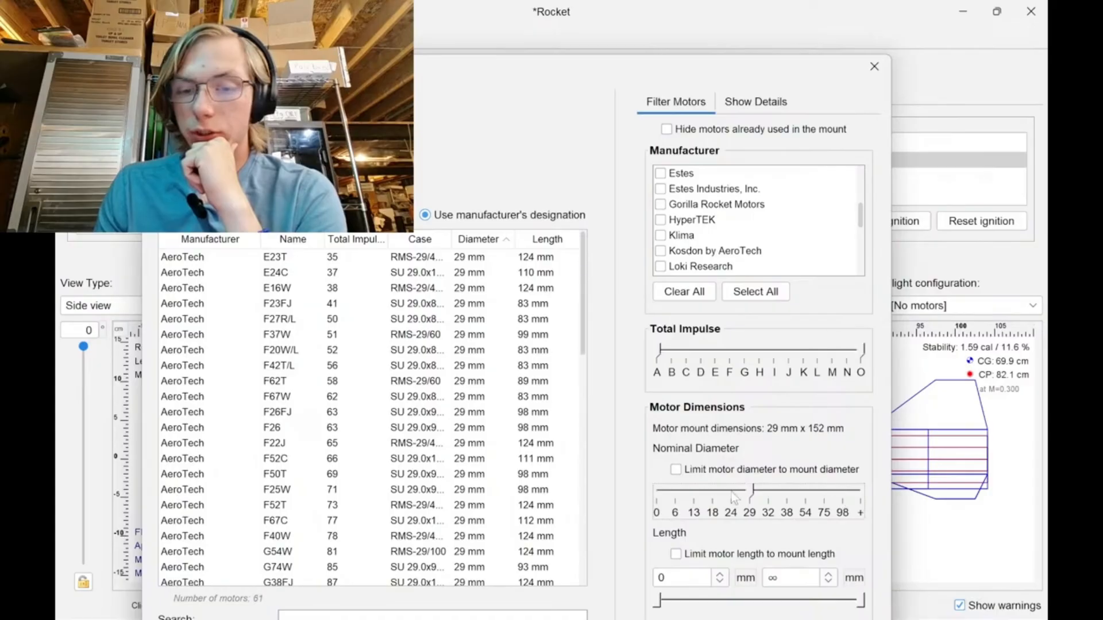
click(676, 555)
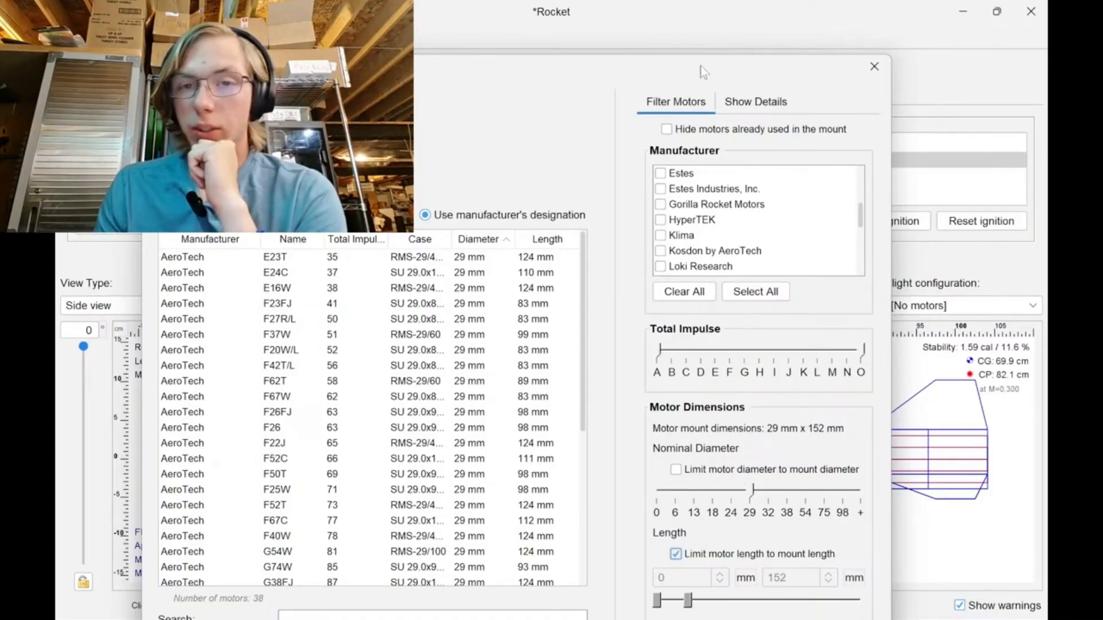
drag(701, 67, 701, 19)
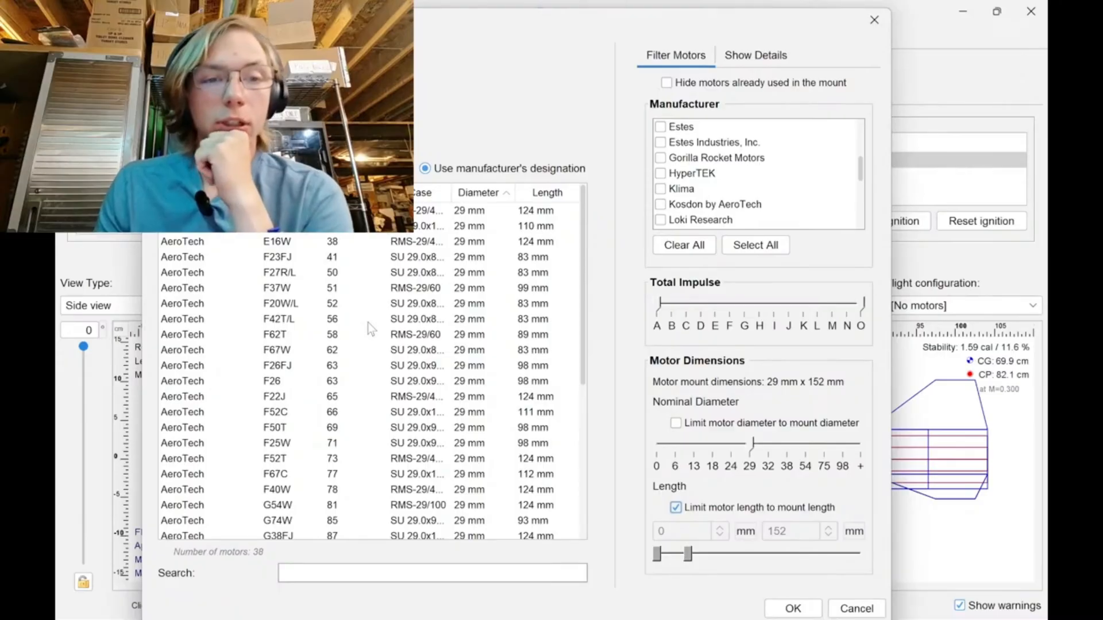
Limit the motors' total impulse to the E to G range and look through the filtered list.
click(741, 55)
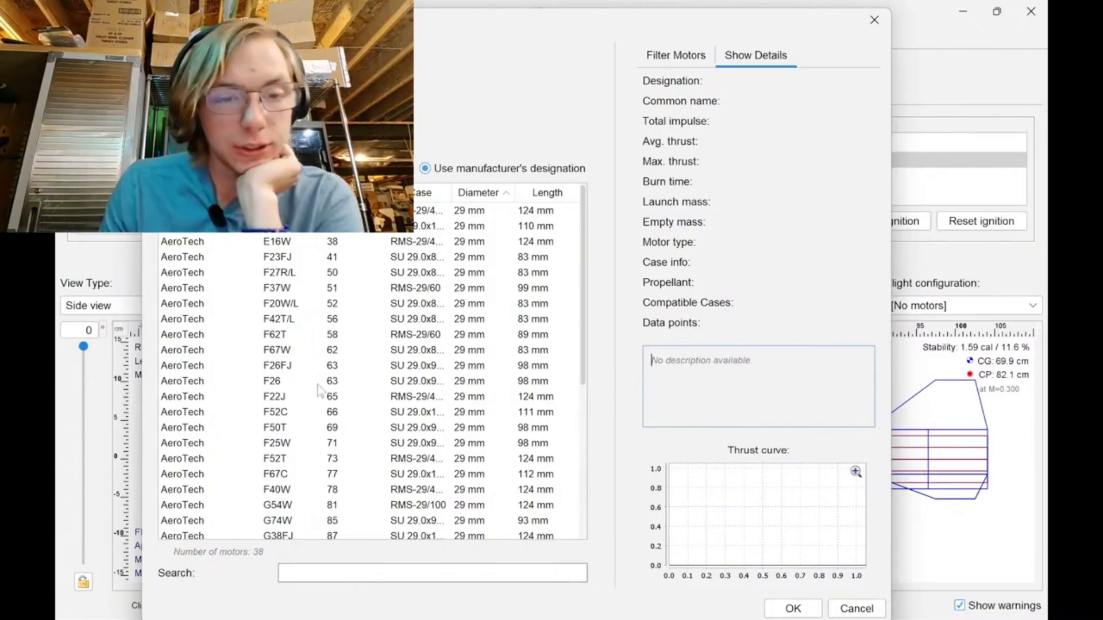
scroll(334, 404, down, 5)
scroll(334, 404, up, 5)
click(663, 56)
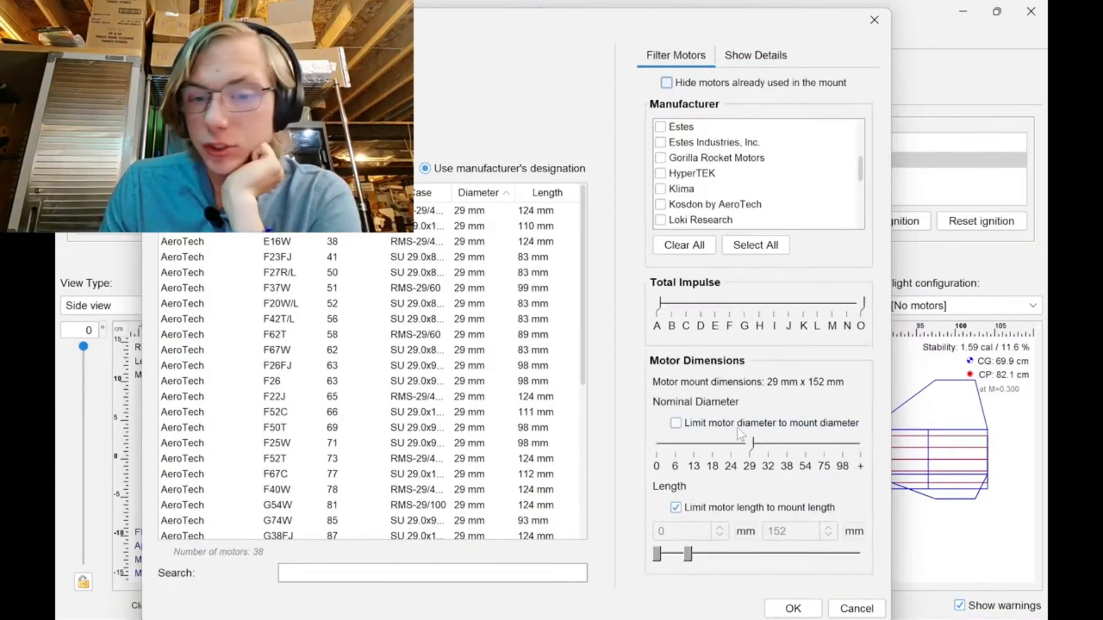
drag(660, 303, 723, 316)
scroll(484, 382, down, 5)
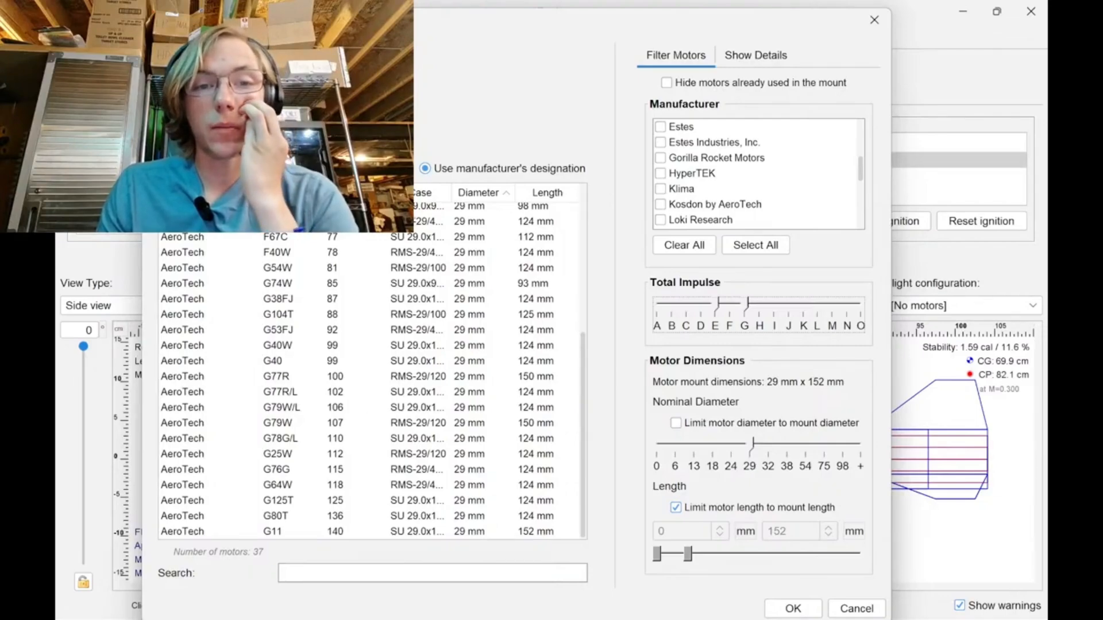
Sort the motors by case in descending order and list them by common name.
click(430, 194)
scroll(431, 324, up, 5)
scroll(427, 342, down, 5)
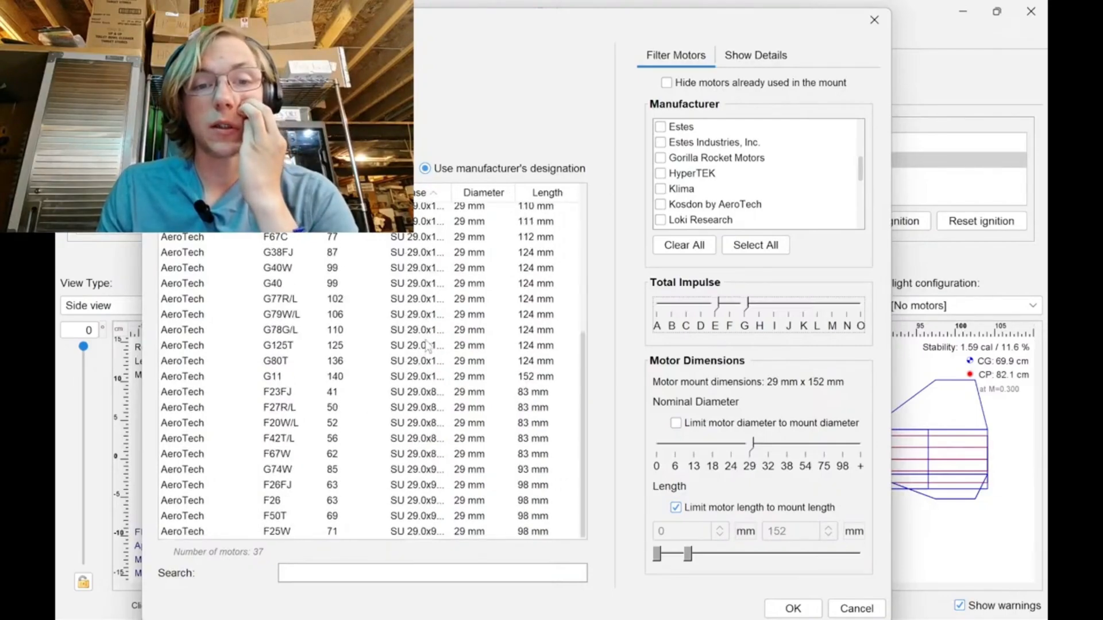
click(430, 193)
scroll(393, 248, up, 5)
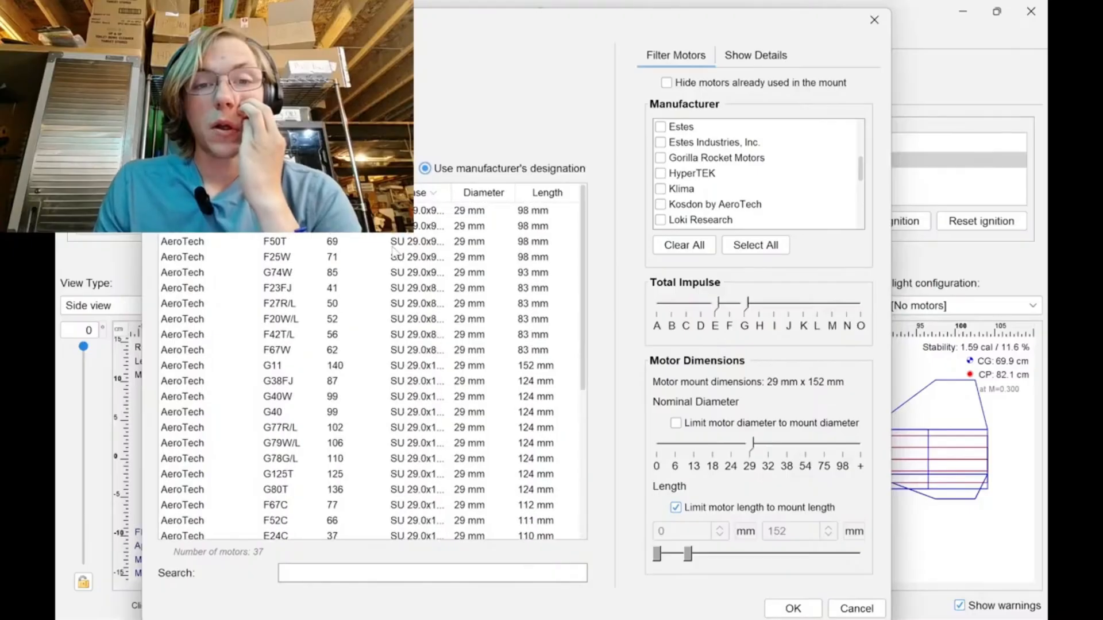
click(424, 169)
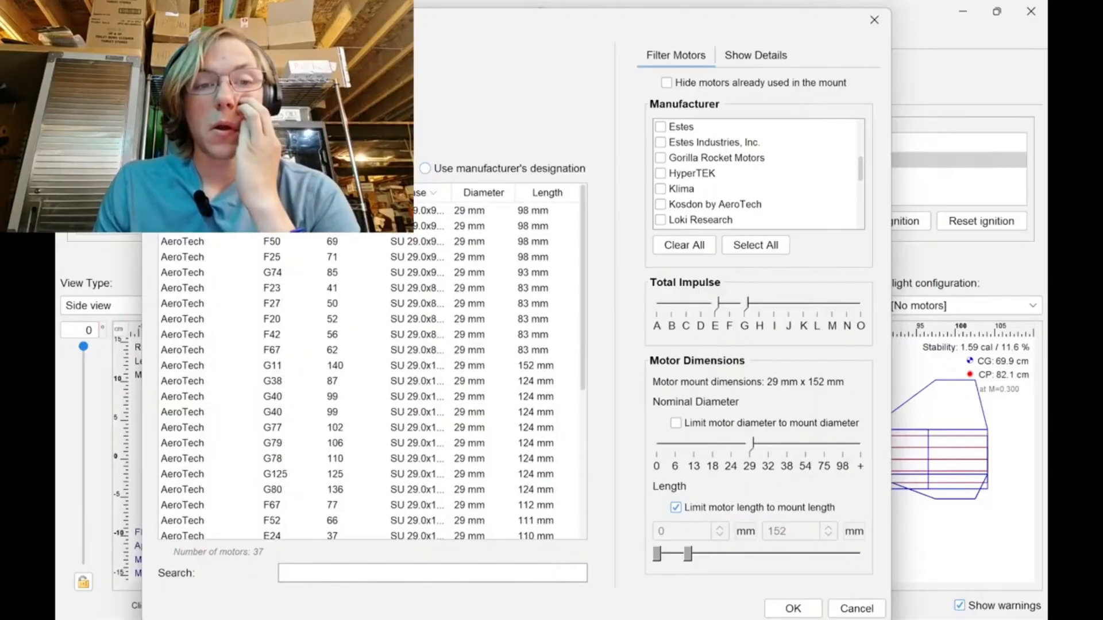
Compare the thrust details of the F26 and F50 single-use motors and assign the AeroTech F50 to the three-tube cluster.
click(431, 213)
click(756, 55)
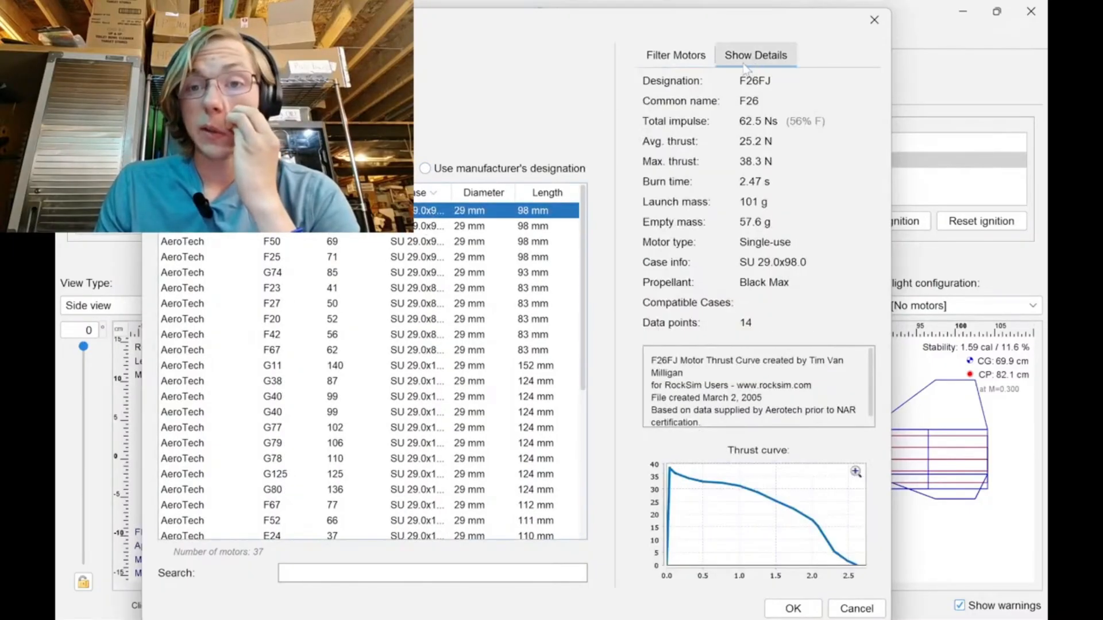
click(423, 227)
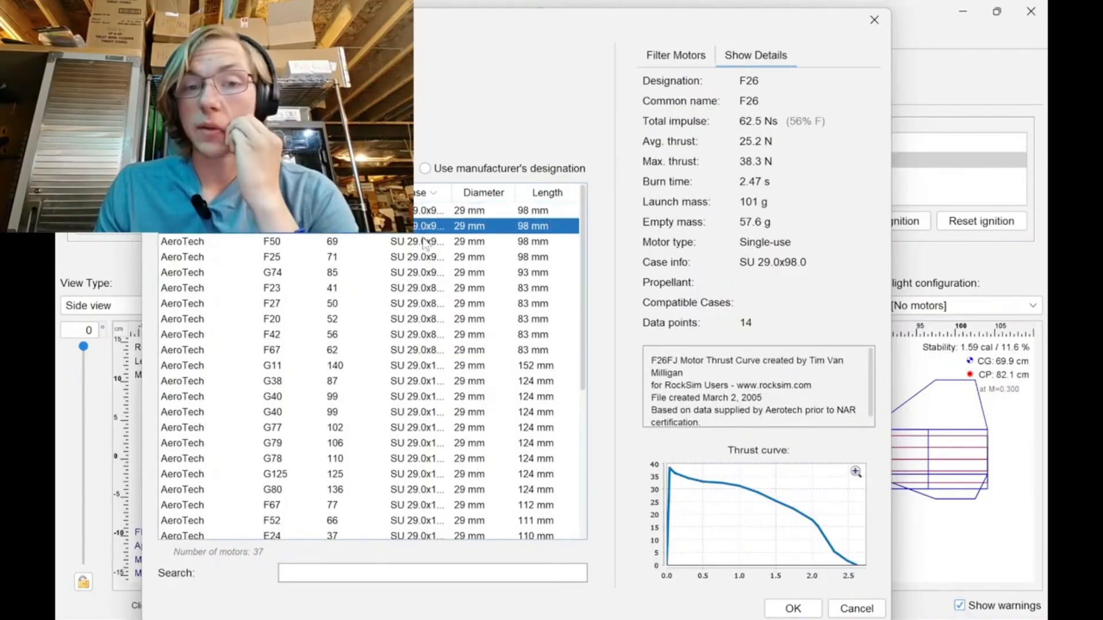
click(427, 244)
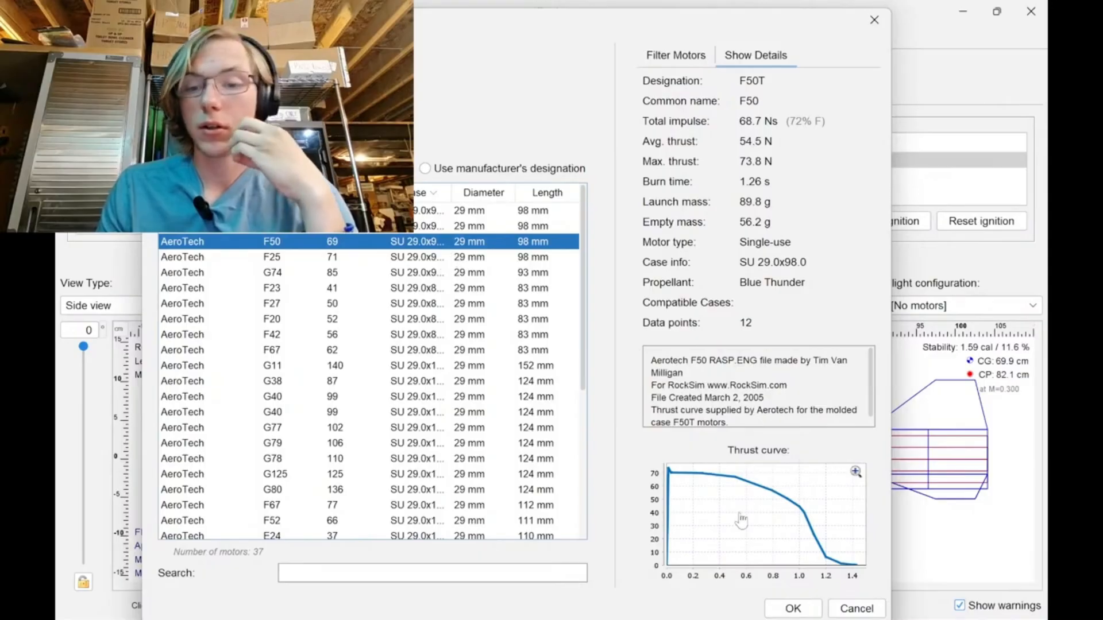
click(793, 609)
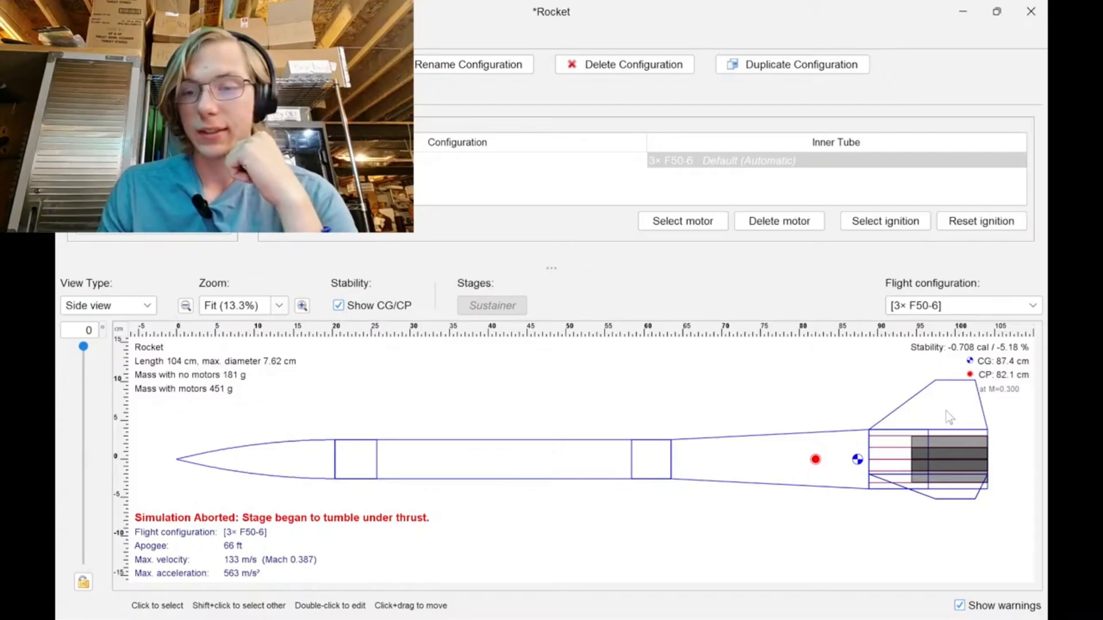
Open the trapezoidal fin set's fin tab settings.
double_click(928, 411)
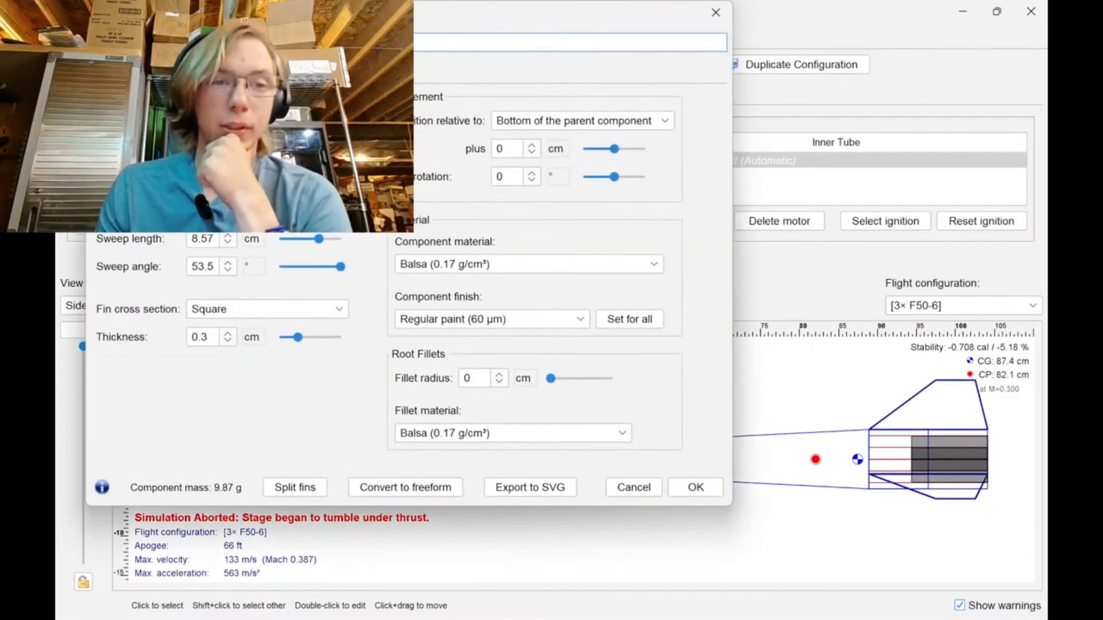
click(170, 71)
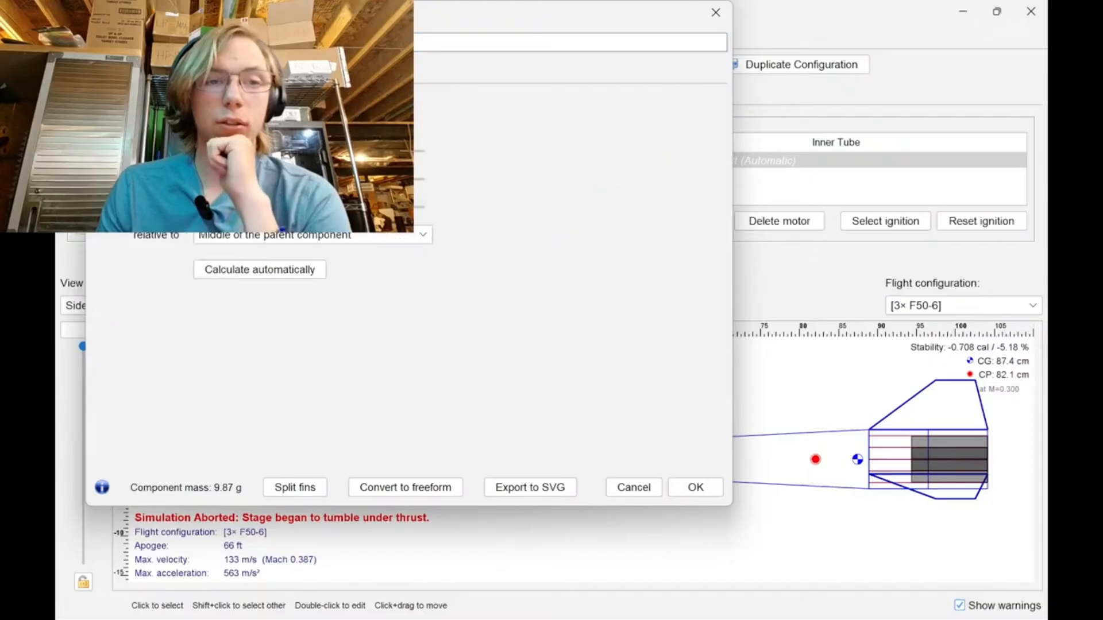